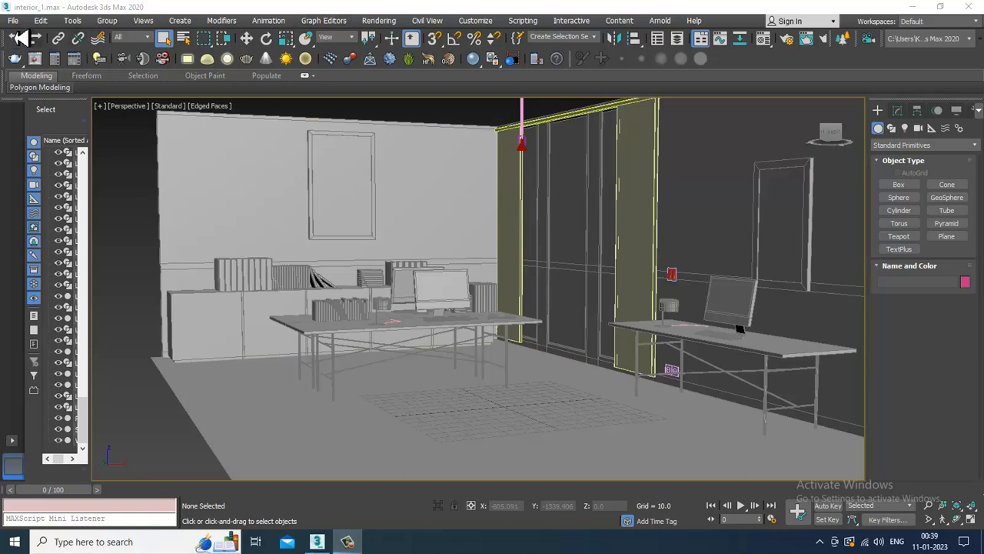
# Step: Open the reference image 1 from the Downloads folder and place its window beside the model with the pendant lamps in view
pyautogui.click(13, 20)
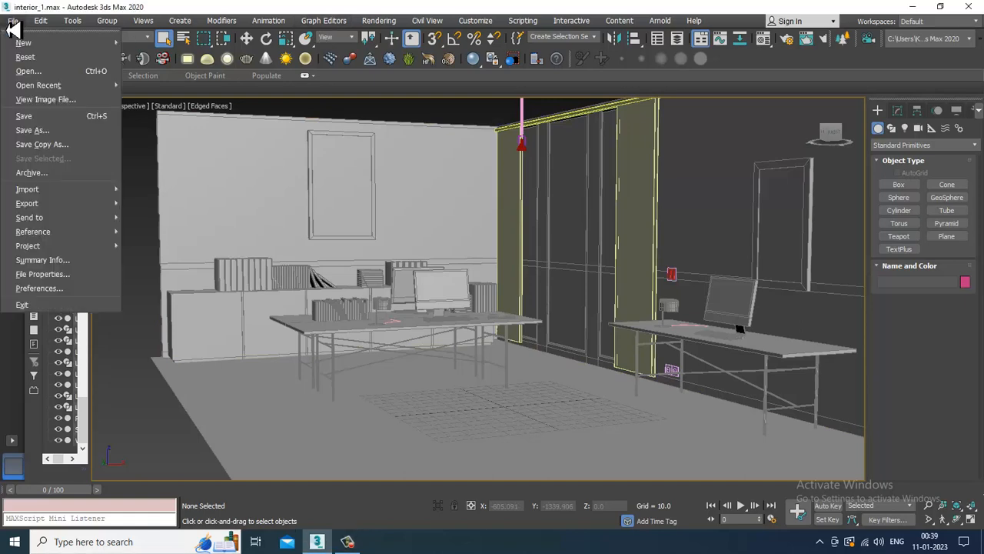
pyautogui.click(72, 100)
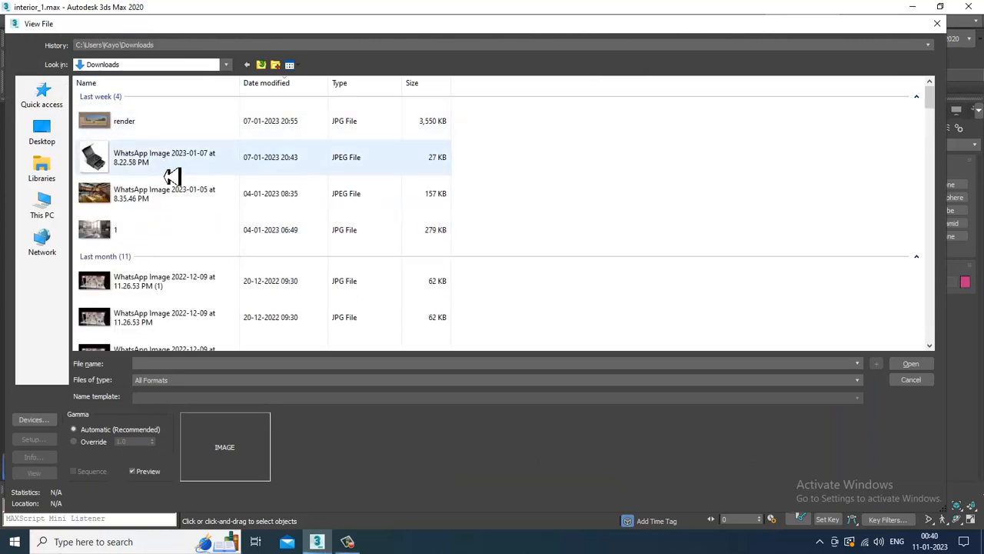
pyautogui.doubleClick(159, 229)
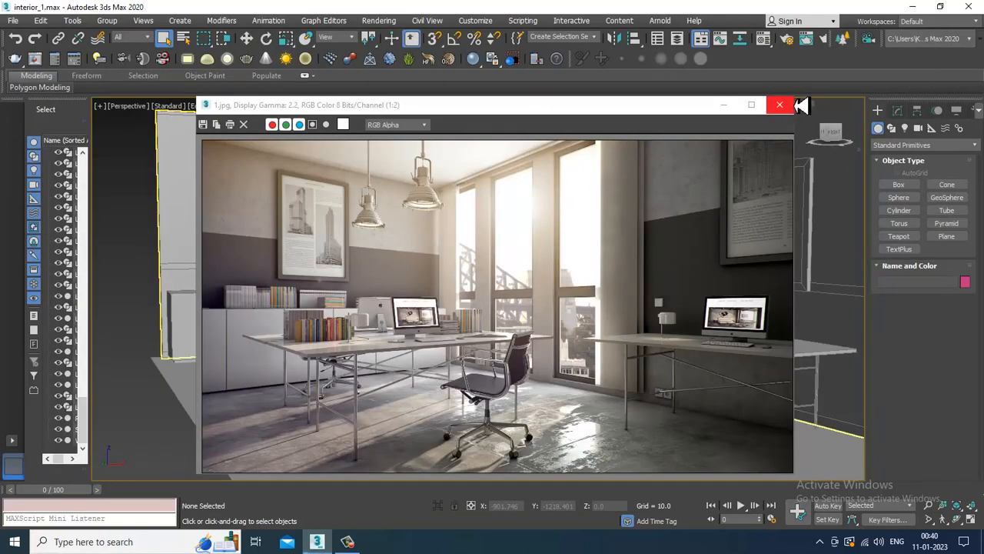
pyautogui.moveTo(797, 100); pyautogui.dragTo(652, 191)
pyautogui.moveTo(510, 199); pyautogui.dragTo(297, 86)
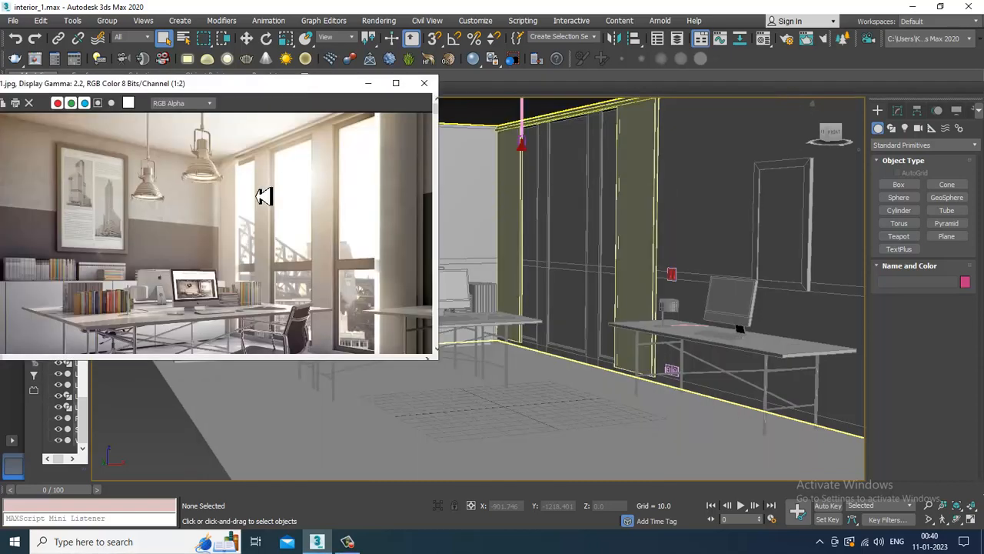
pyautogui.scroll(2, 221, 221)
pyautogui.moveTo(202, 175); pyautogui.dragTo(225, 292, button='middle')
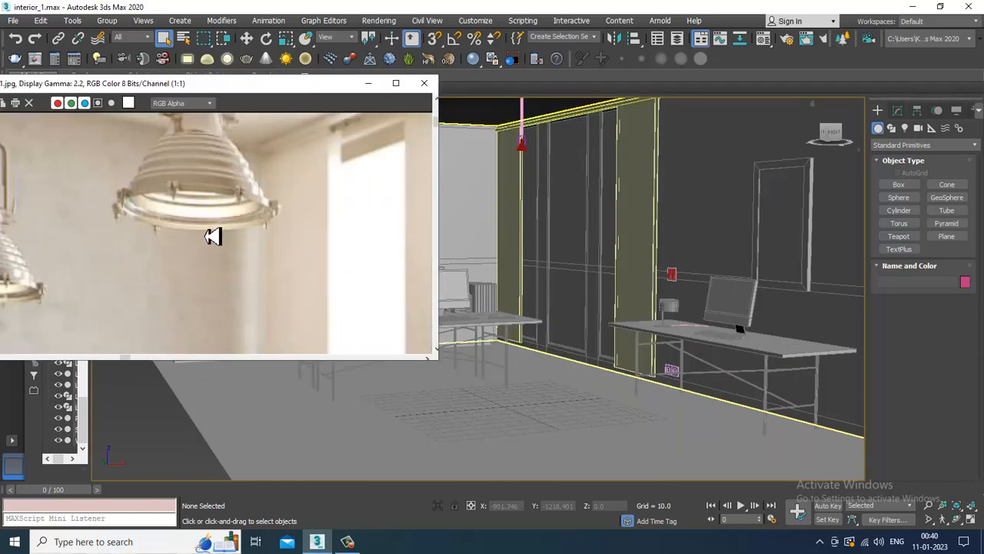
pyautogui.scroll(-1, 213, 235)
# Step: Select the pendant lampshade and show it in a maximized Front view
pyautogui.scroll(10, 592, 244)
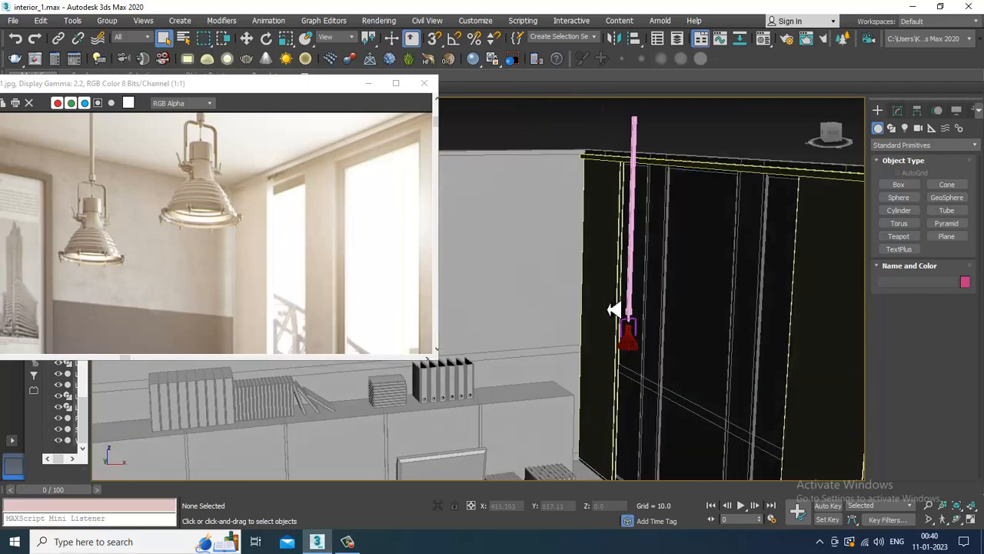
pyautogui.scroll(3, 669, 318)
pyautogui.moveTo(602, 275); pyautogui.dragTo(686, 264, button='middle')
pyautogui.scroll(-4, 662, 256)
pyautogui.scroll(-1, 678, 273)
pyautogui.click(767, 287)
pyautogui.press('z')
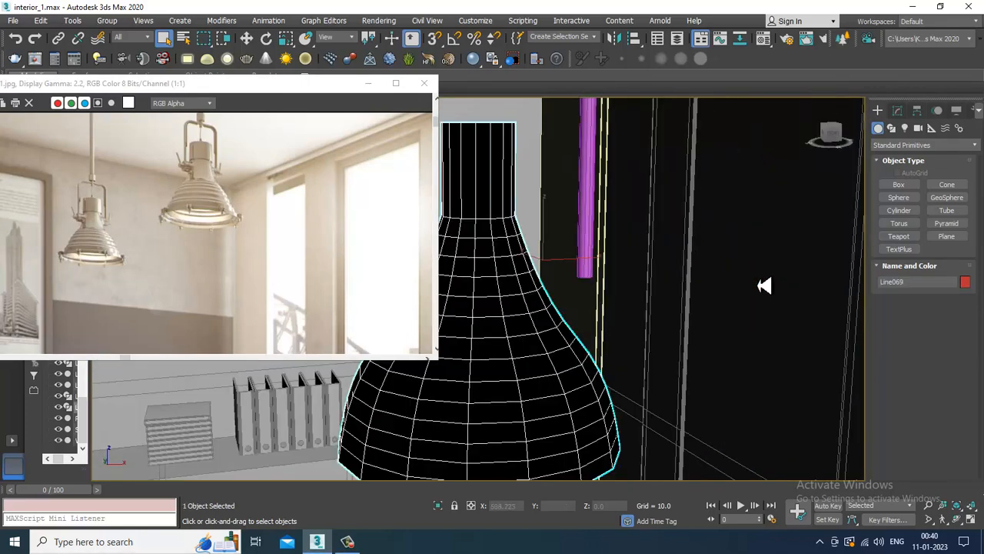
pyautogui.scroll(-6, 761, 285)
pyautogui.scroll(7, 696, 292)
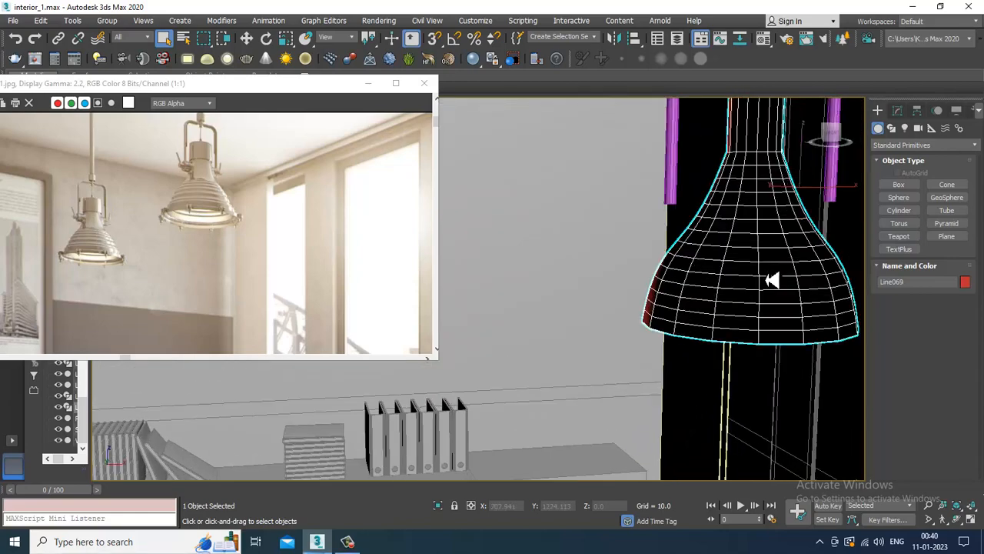
pyautogui.keyDown('alt'); pyautogui.moveTo(715, 294); pyautogui.dragTo(701, 269, button='middle'); pyautogui.keyUp('alt')
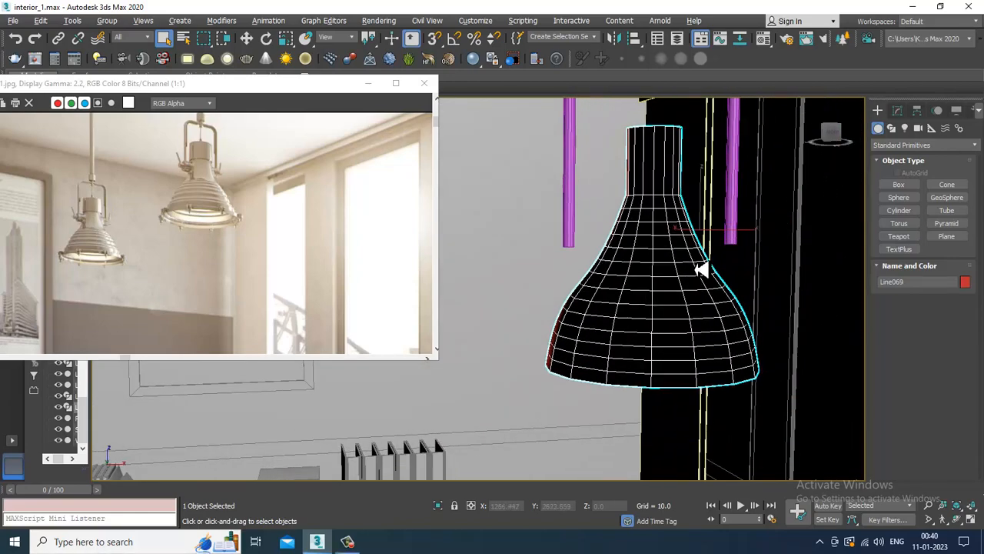
pyautogui.hotkey('alt', 'w')
pyautogui.hotkey('alt', 'w')
pyautogui.scroll(5, 720, 197)
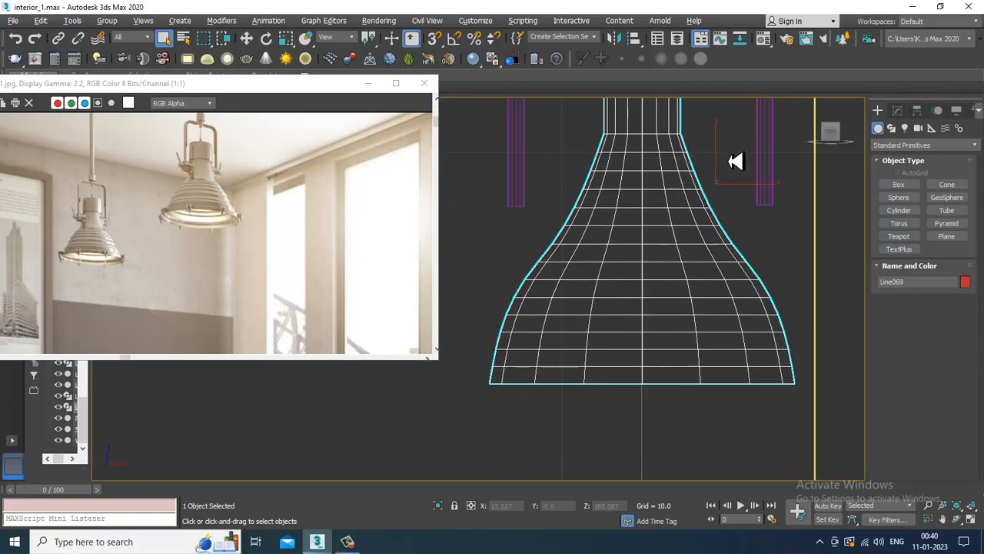
pyautogui.moveTo(736, 161); pyautogui.dragTo(752, 131, button='middle')
# Step: Edit the vertices of the lampshade's Line with the lathed result shown, and move the bottom rim vertex slightly down
pyautogui.click(898, 110)
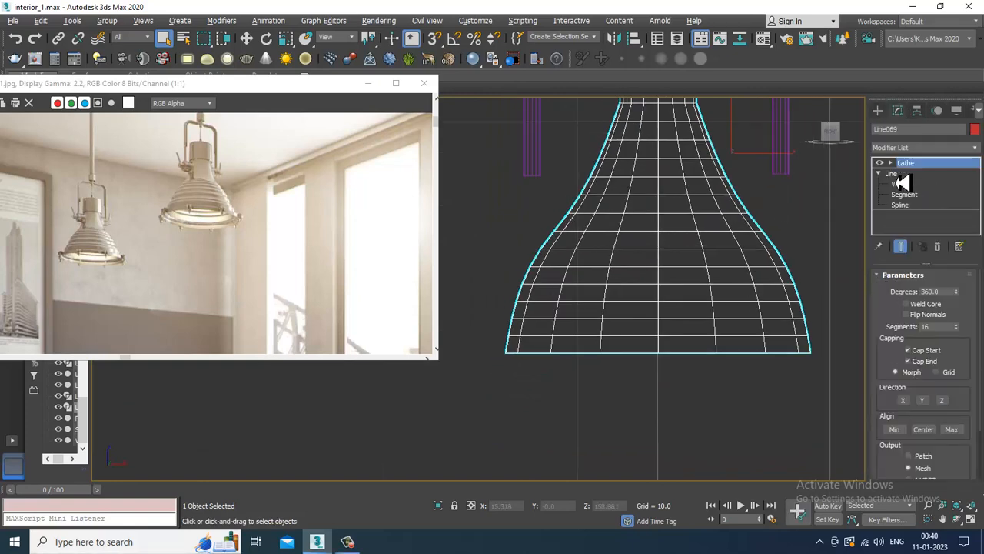
pyautogui.click(903, 186)
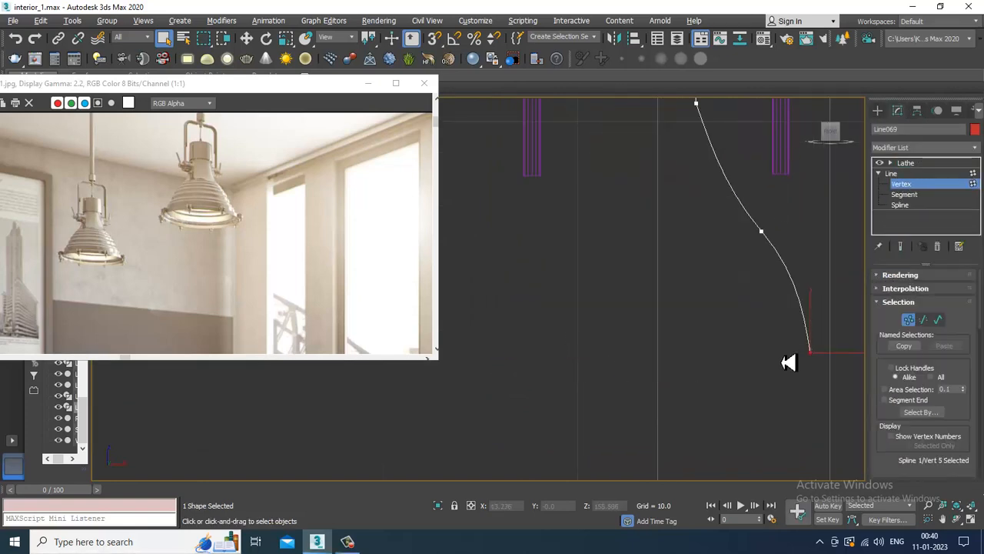
pyautogui.click(900, 247)
pyautogui.moveTo(706, 285); pyautogui.dragTo(700, 269, button='middle')
pyautogui.moveTo(734, 306); pyautogui.dragTo(858, 378)
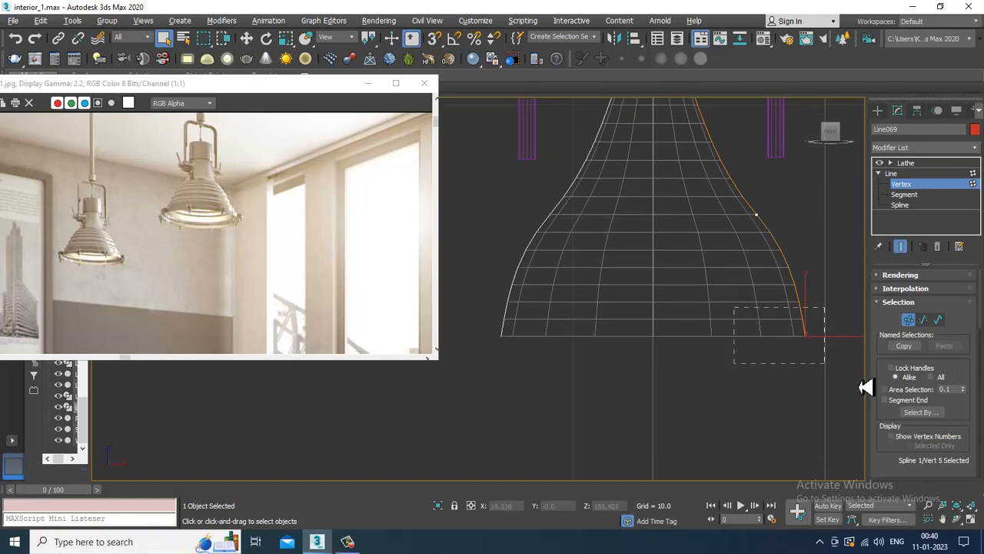
pyautogui.moveTo(791, 317); pyautogui.dragTo(768, 290, button='middle')
pyautogui.press('w')
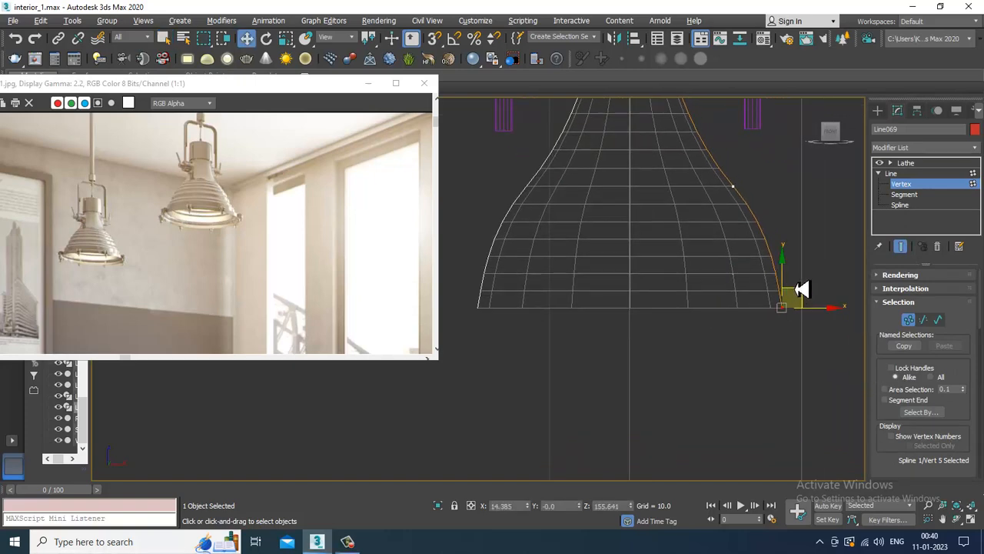
pyautogui.moveTo(784, 281); pyautogui.dragTo(789, 289)
pyautogui.scroll(-2, 789, 289)
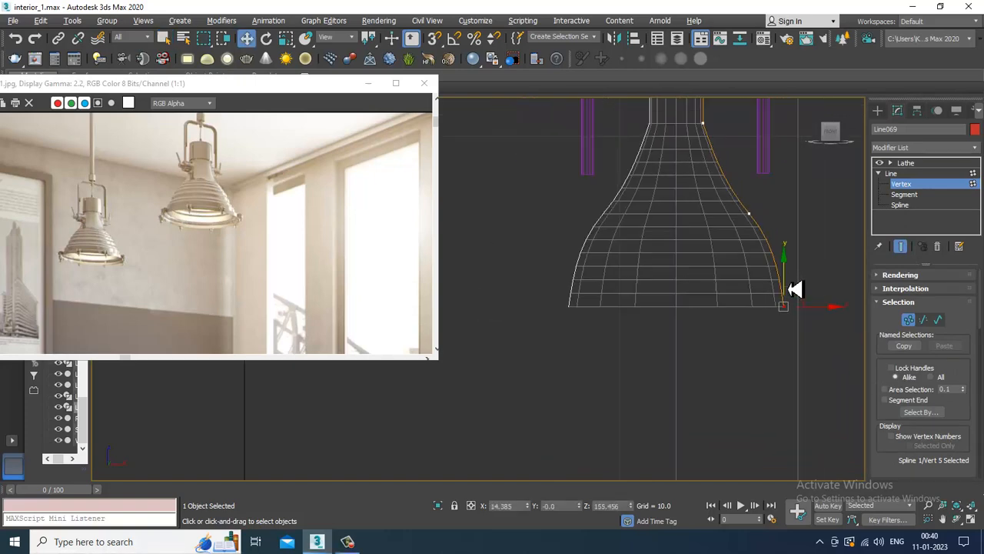
pyautogui.moveTo(796, 289); pyautogui.dragTo(785, 347, button='middle')
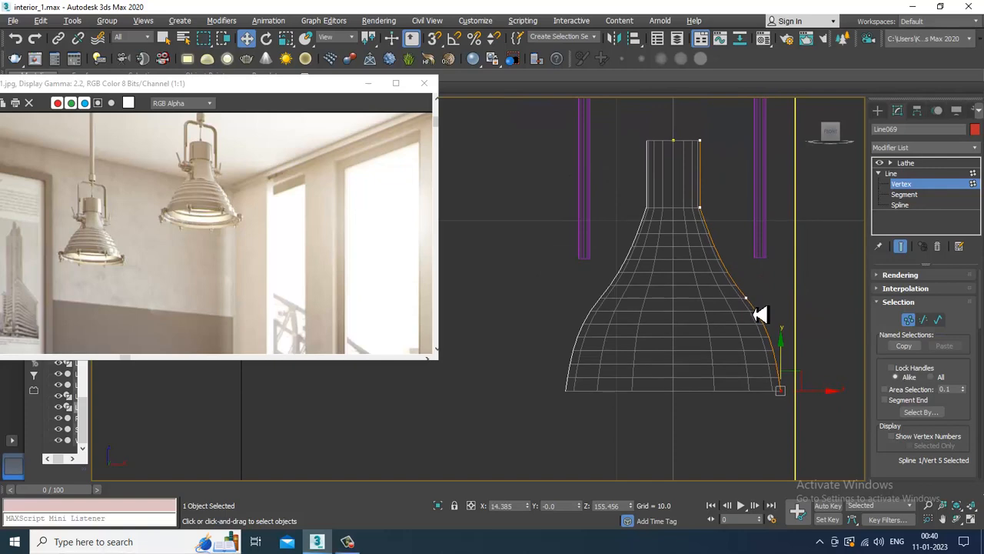
# Step: Refine the lampshade profile with an extra vertex midway between the base of the neck and the start of the bulge
pyautogui.rightClick(701, 252)
pyautogui.click(702, 302)
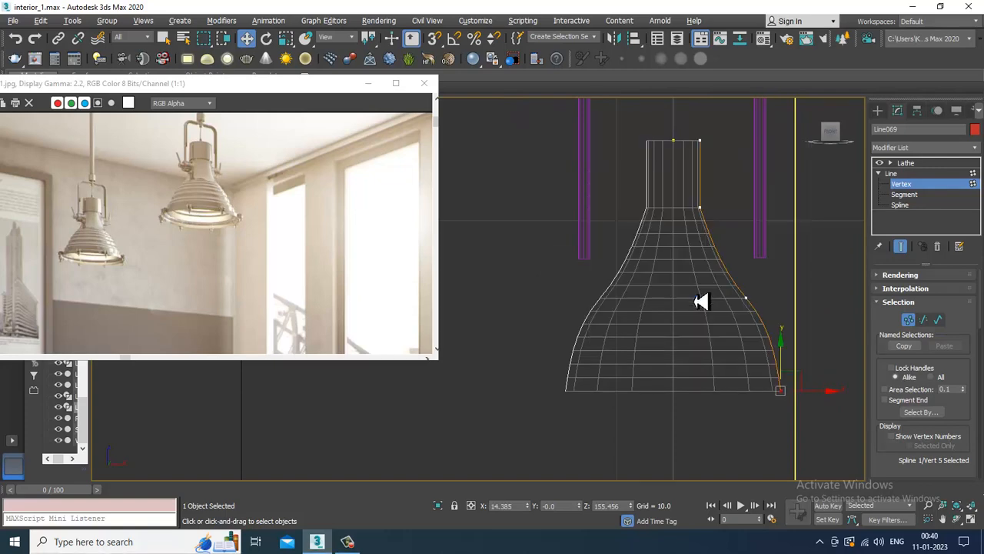
pyautogui.click(719, 259)
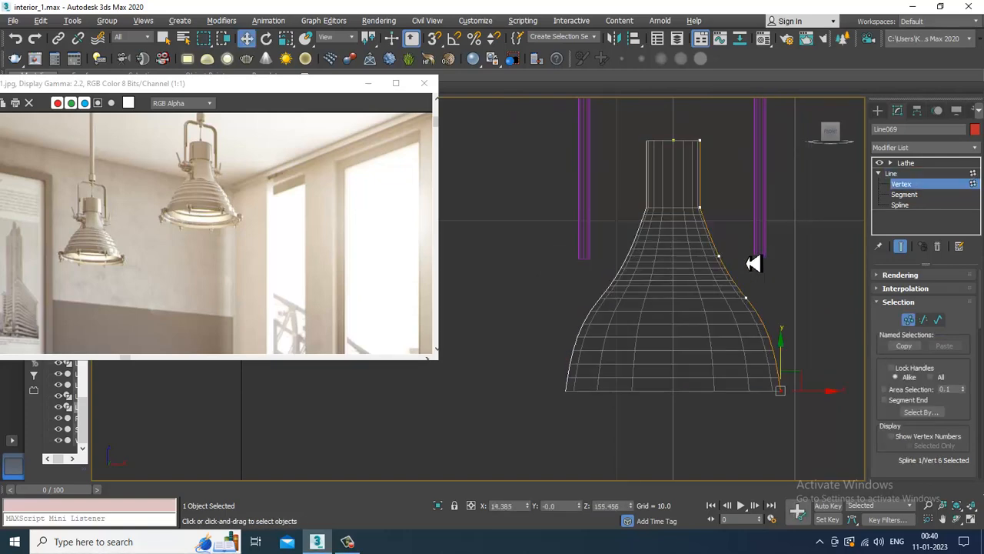
pyautogui.moveTo(731, 260); pyautogui.dragTo(755, 262)
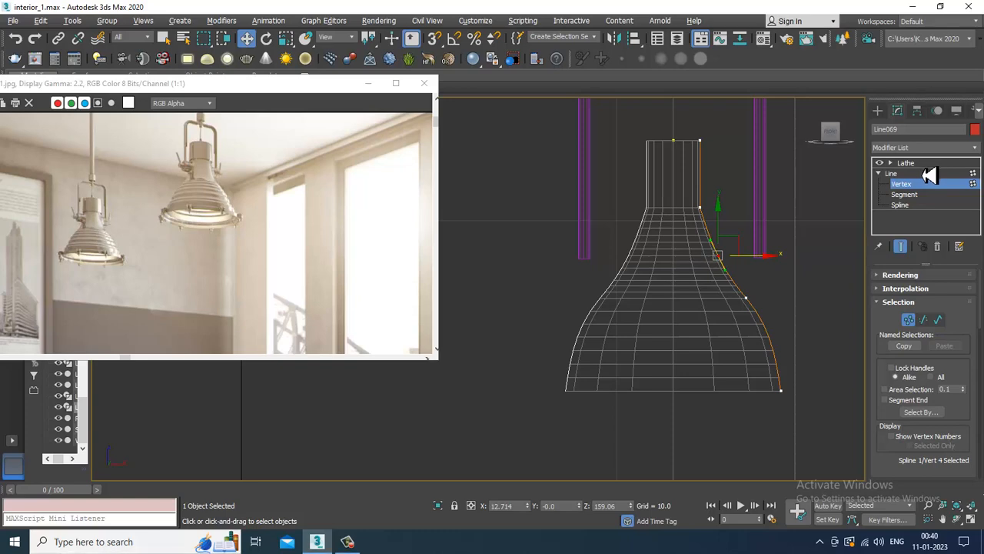
# Step: Fillet the top outer corner vertex of the lampshade's neck with a small radius
pyautogui.moveTo(726, 162); pyautogui.dragTo(726, 162)
pyautogui.scroll(-10, 891, 452)
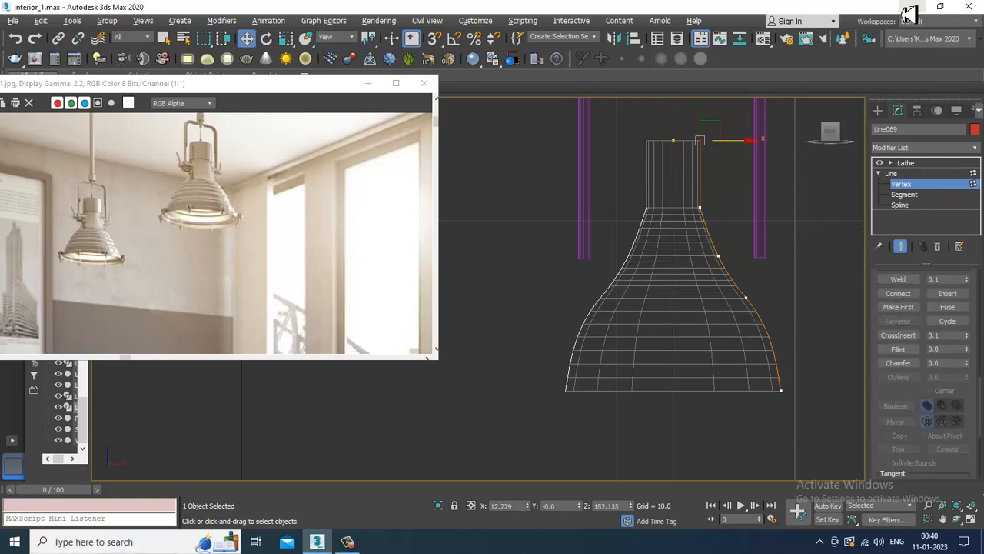
pyautogui.click(898, 349)
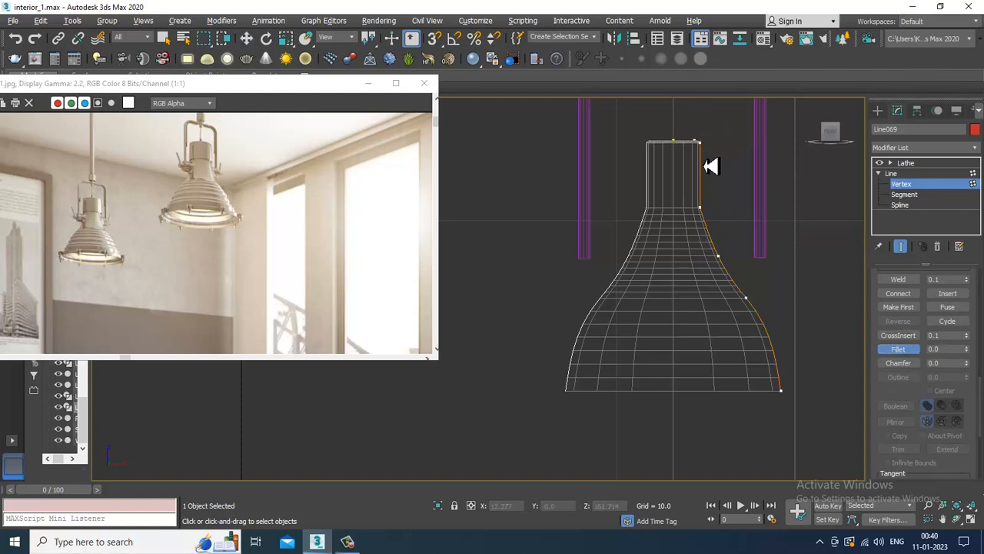
# Step: Return to the Lathe modifier and convert the lampshade to an Editable Poly
pyautogui.click(900, 163)
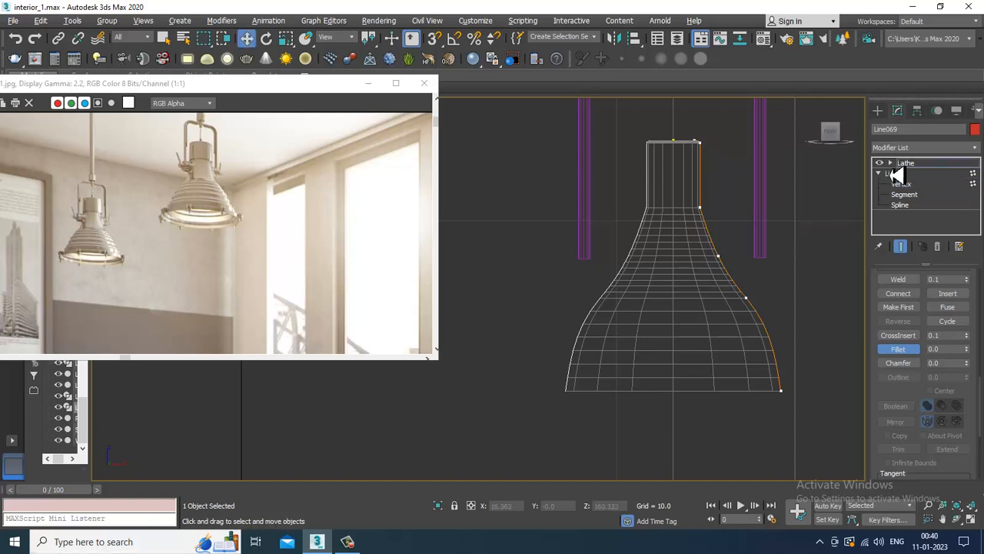
pyautogui.rightClick(692, 215)
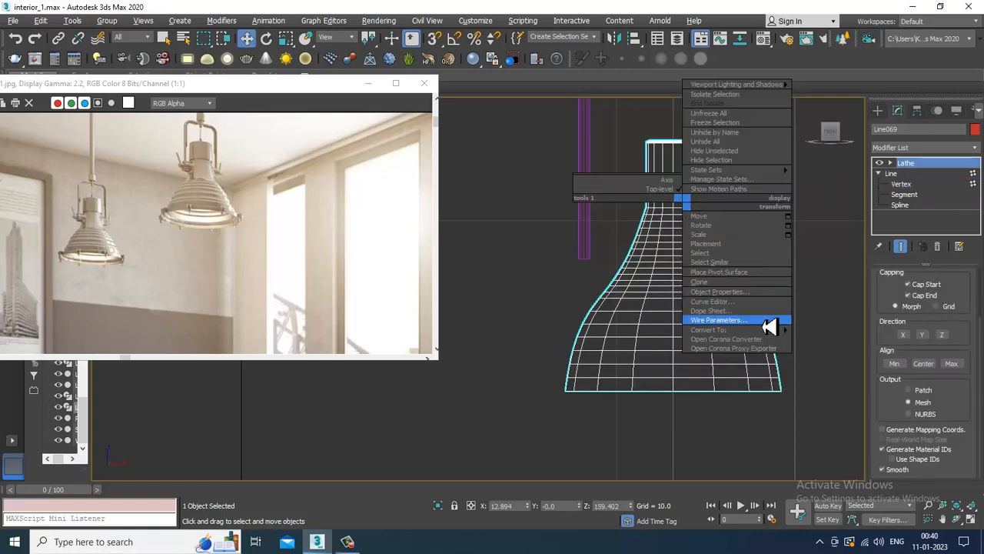
pyautogui.click(861, 346)
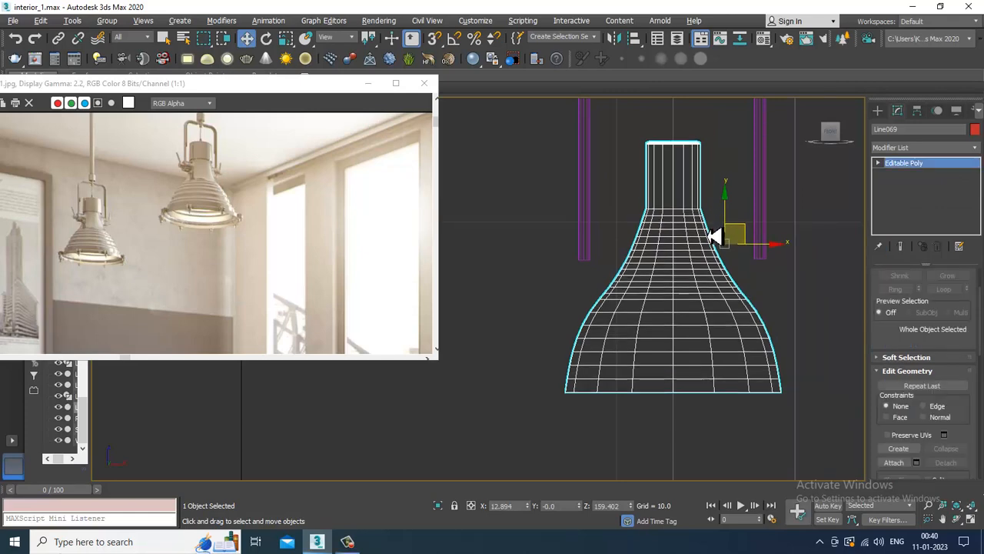
# Step: Connect the vertical edges around the lampshade's neck with one edge loop and move it down close to the neck's base
pyautogui.scroll(3, 714, 230)
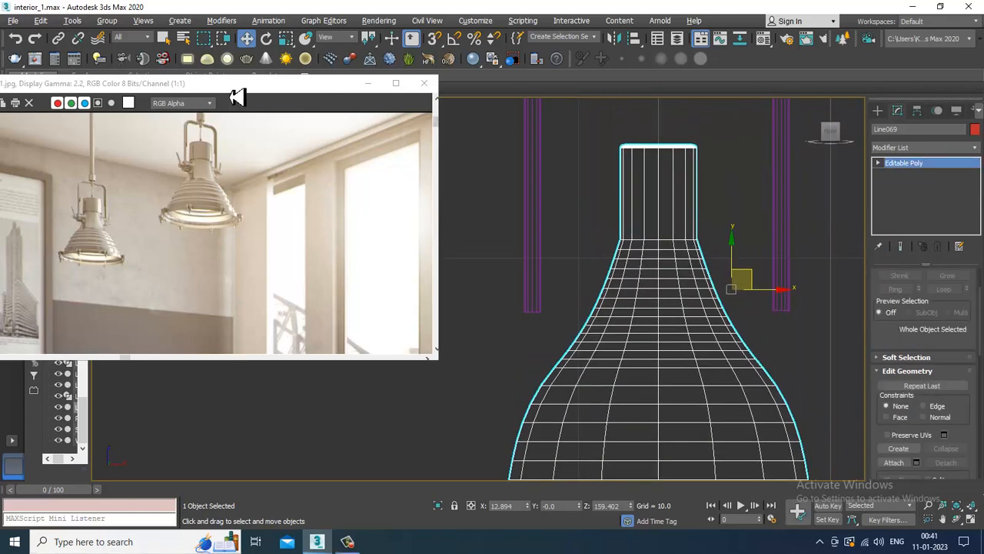
pyautogui.moveTo(231, 90); pyautogui.dragTo(232, 130)
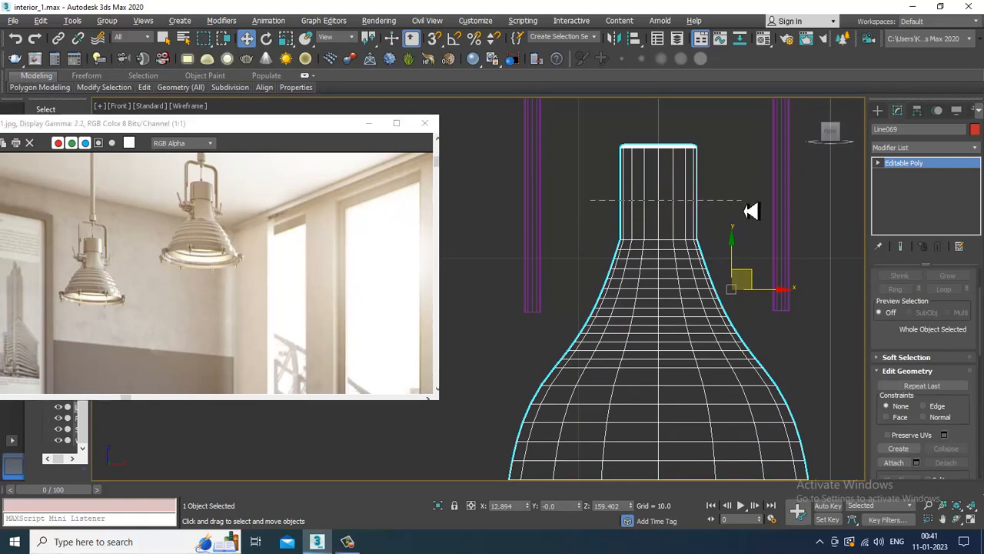
pyautogui.click(749, 236)
pyautogui.moveTo(602, 202); pyautogui.dragTo(724, 221)
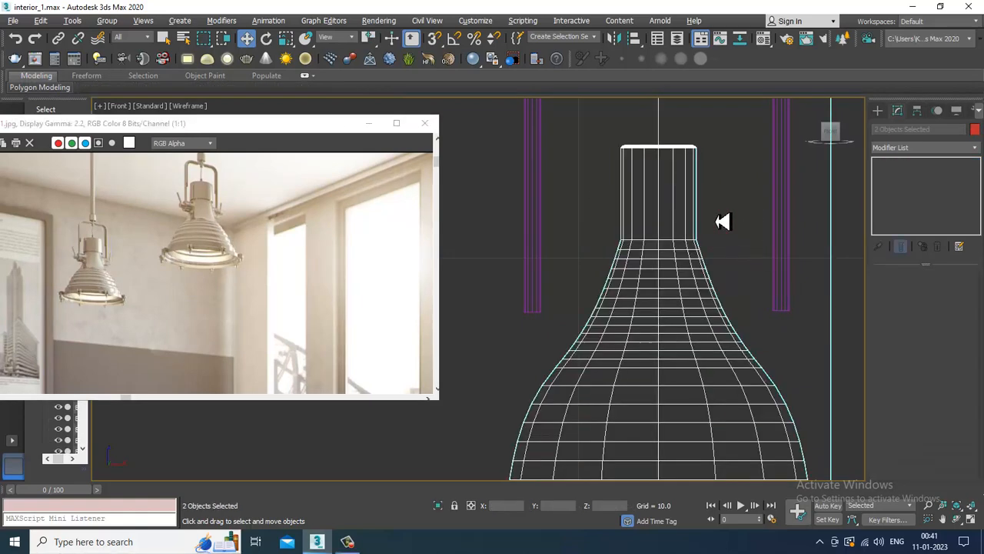
pyautogui.click(703, 214)
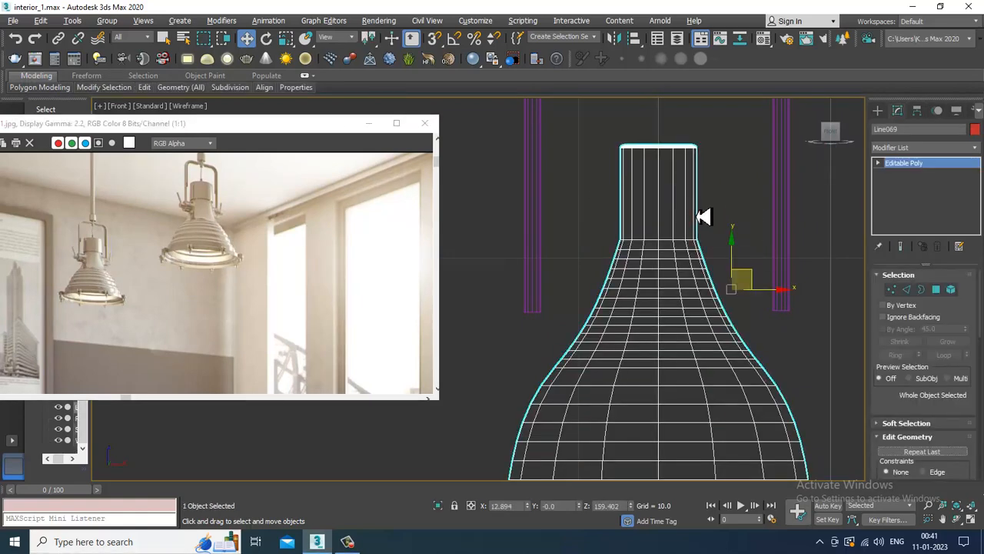
pyautogui.press('2')
pyautogui.moveTo(739, 223); pyautogui.dragTo(738, 222)
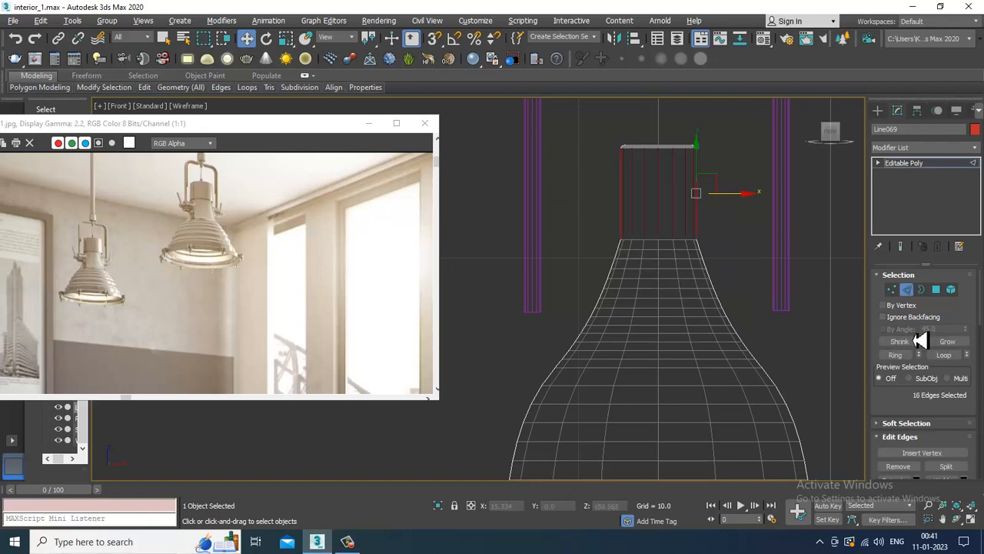
pyautogui.scroll(-4, 912, 411)
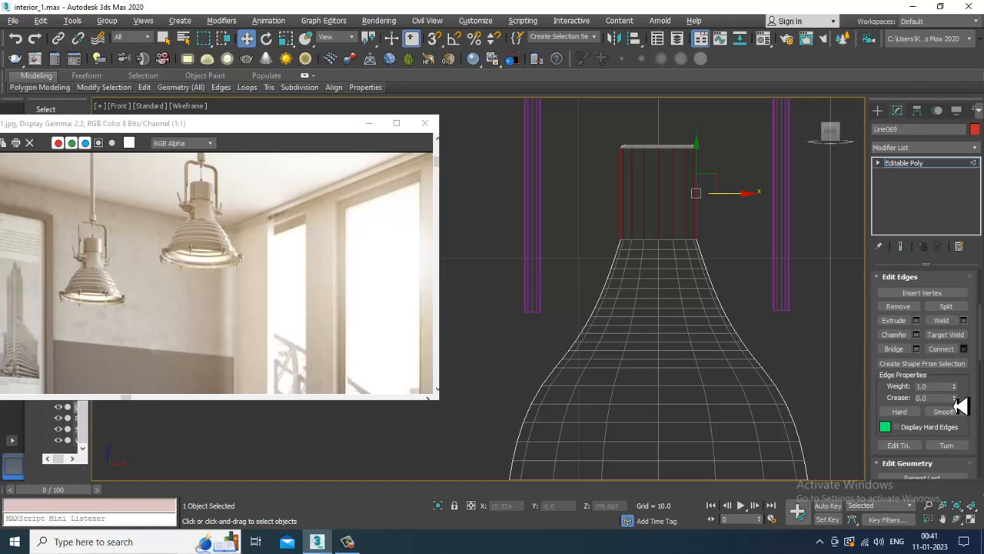
pyautogui.click(964, 348)
pyautogui.click(505, 350)
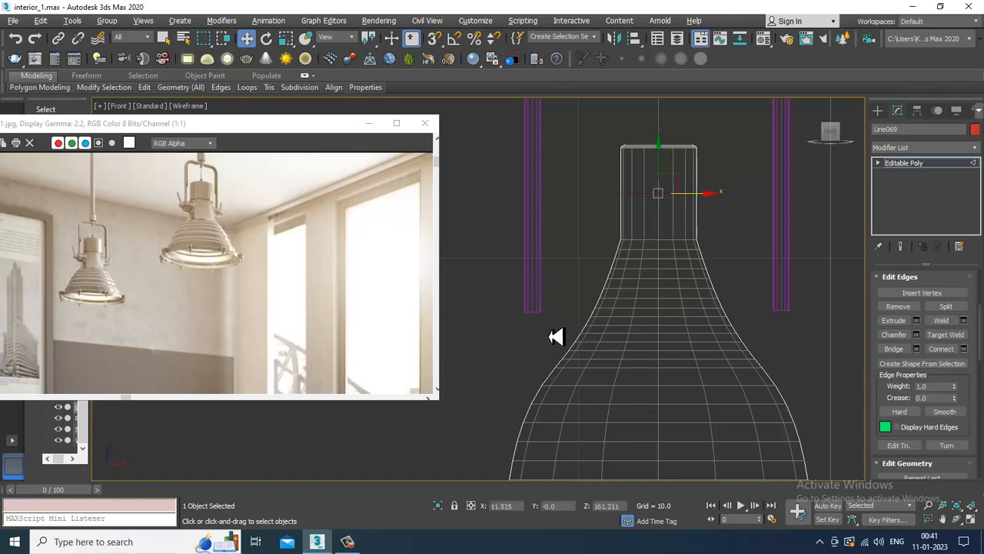
pyautogui.moveTo(667, 179); pyautogui.dragTo(684, 213)
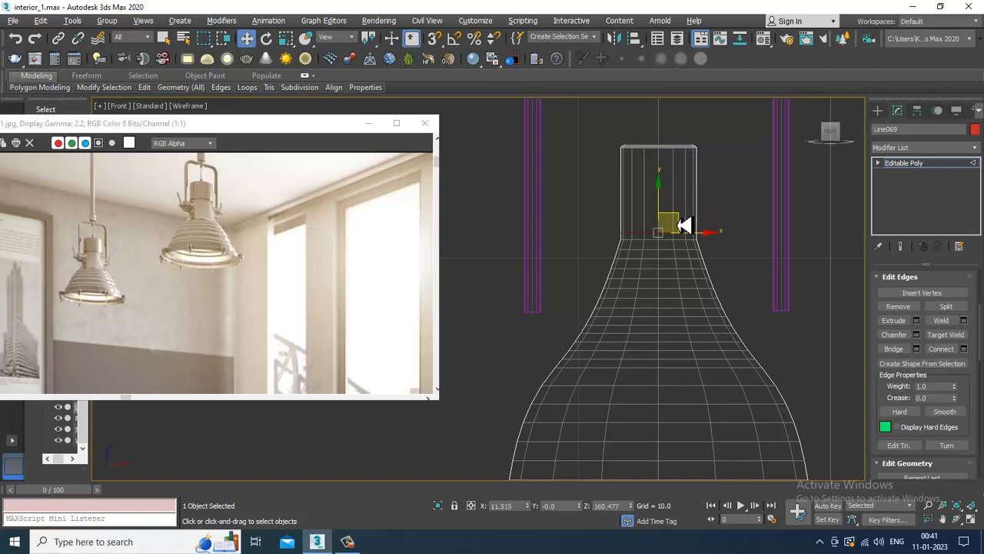
# Step: Extrude the side polygons of the lampshade's neck slightly outward using Local Normal, and leave polygon editing
pyautogui.press('4')
pyautogui.click(683, 213)
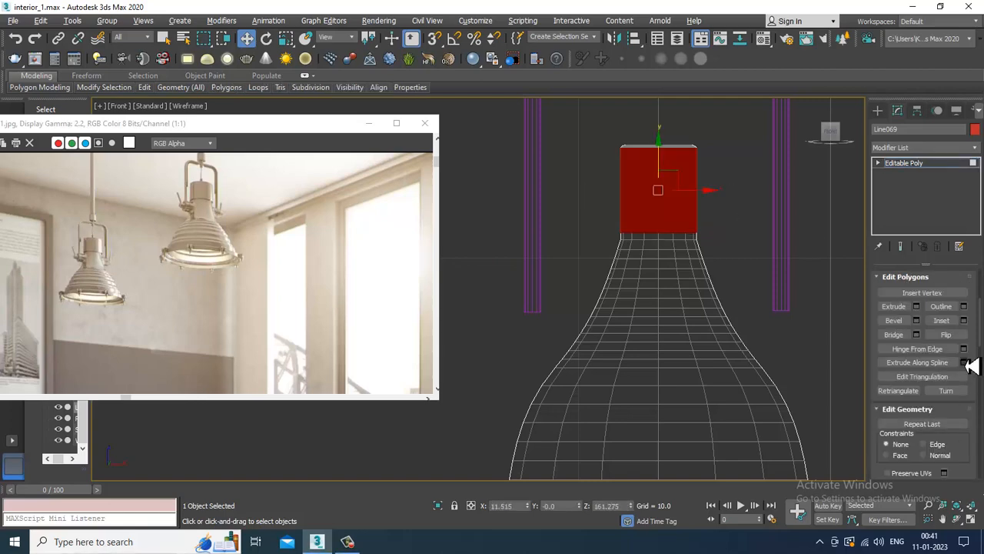
pyautogui.click(917, 306)
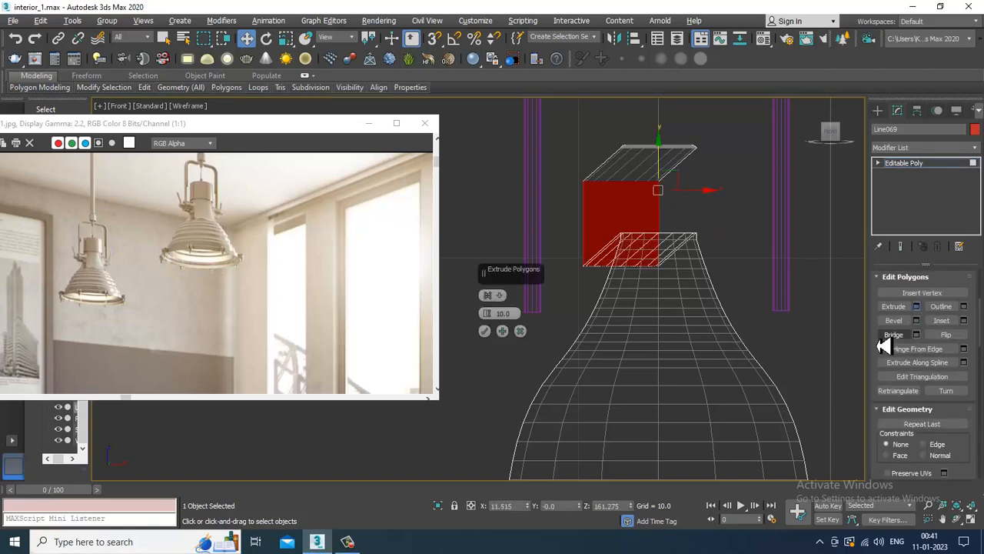
pyautogui.click(492, 296)
pyautogui.click(538, 315)
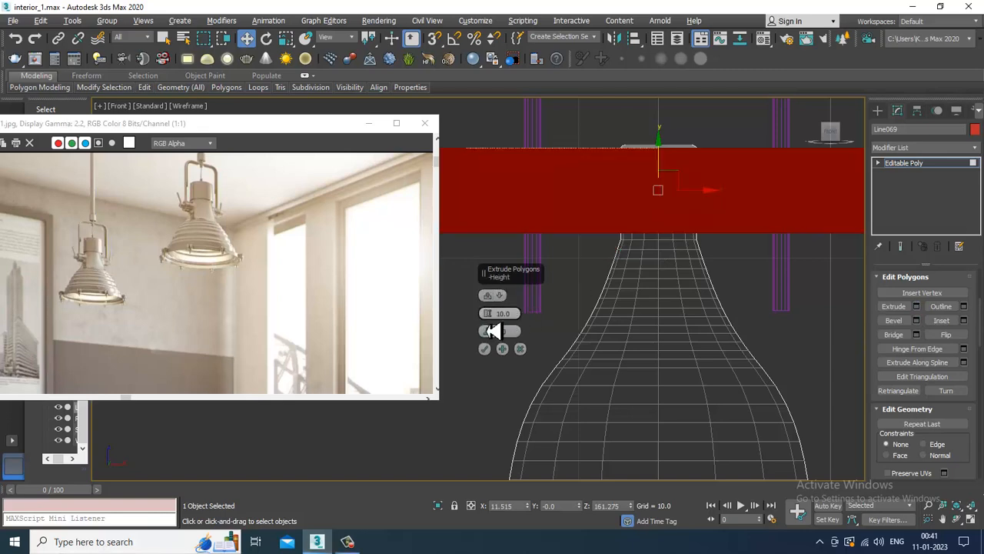
pyautogui.moveTo(508, 371); pyautogui.dragTo(582, 227)
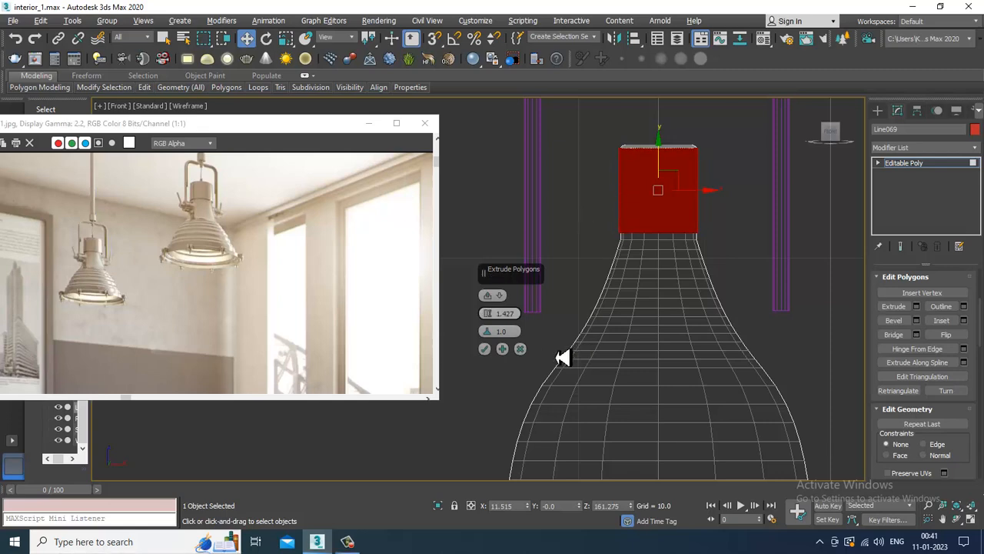
pyautogui.click(486, 349)
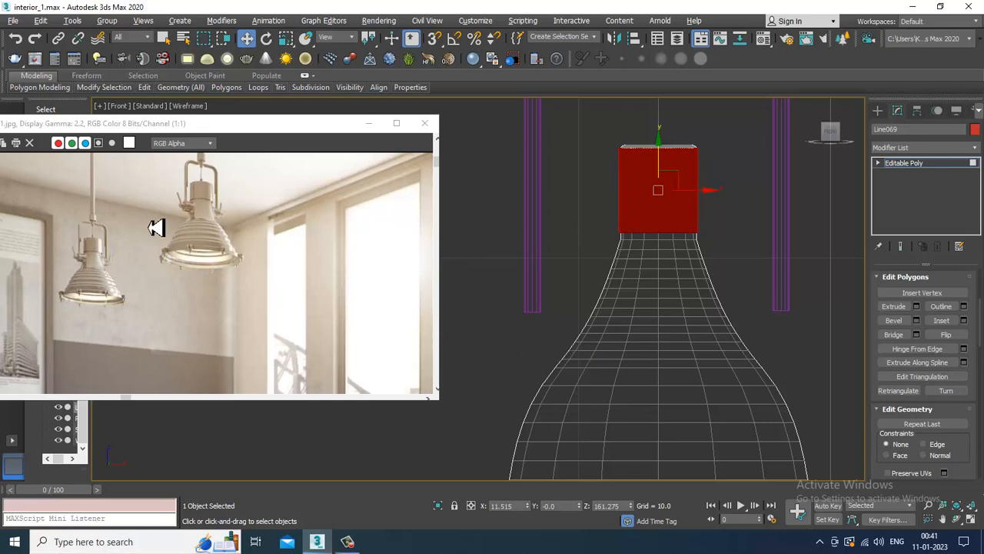
pyautogui.scroll(2, 196, 244)
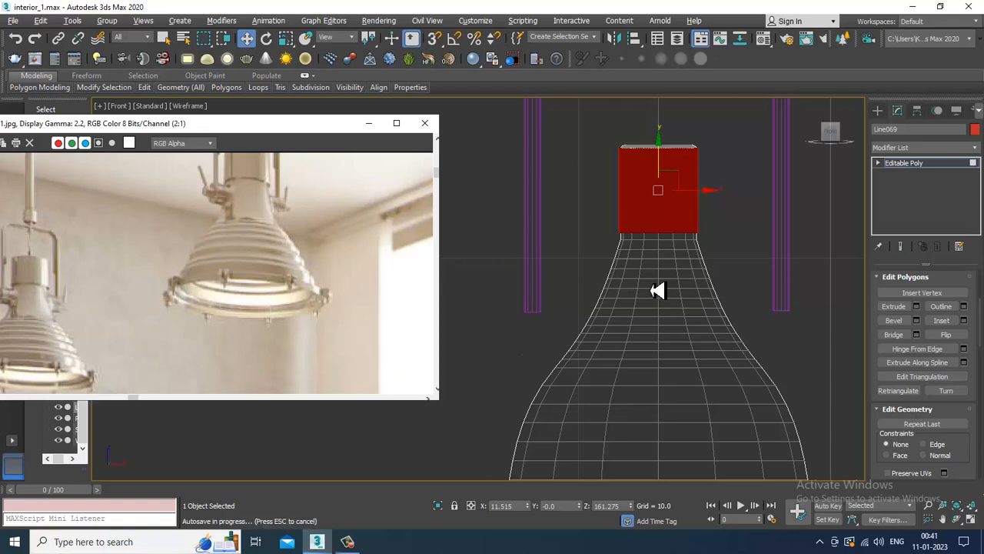
pyautogui.click(927, 165)
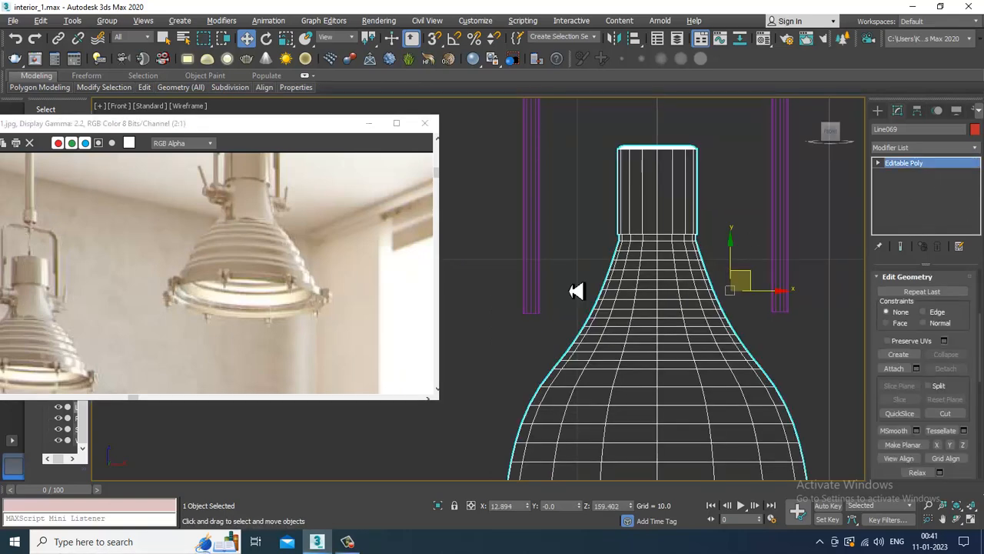
# Step: Shorten both arms of the U-shaped bracket line by raising their bottom end vertices to slightly below the base of the neck
pyautogui.click(536, 300)
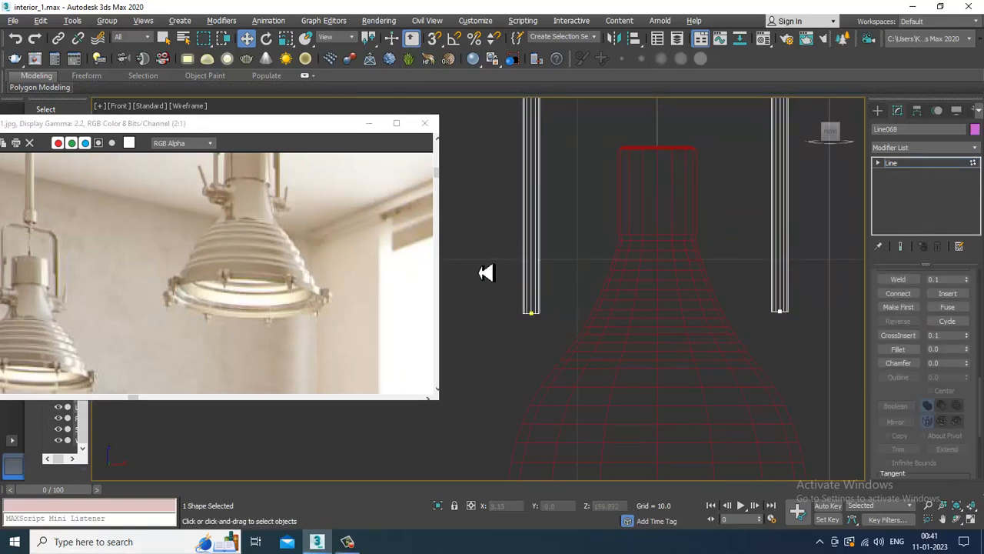
pyautogui.moveTo(714, 340); pyautogui.dragTo(663, 311)
pyautogui.moveTo(542, 288); pyautogui.dragTo(544, 260)
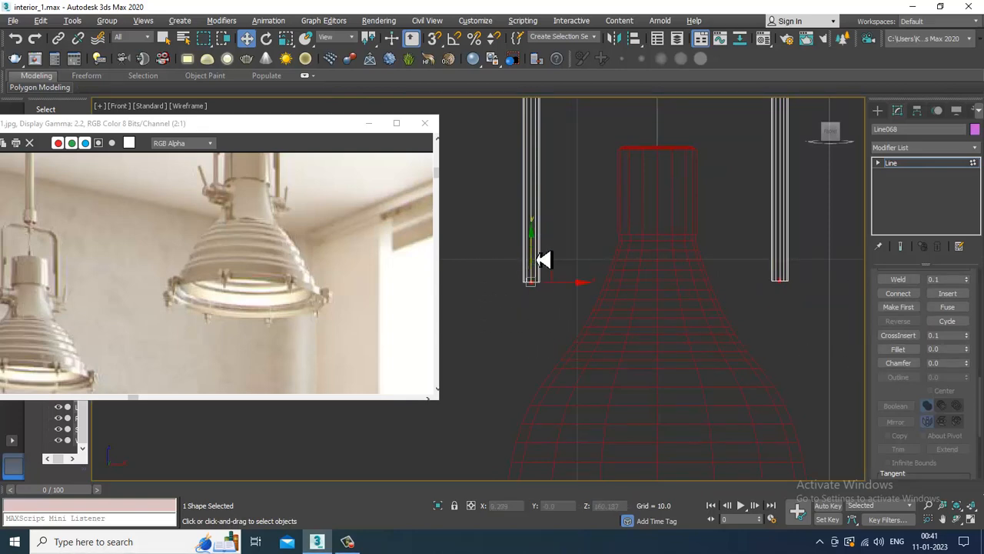
pyautogui.scroll(3, 700, 279)
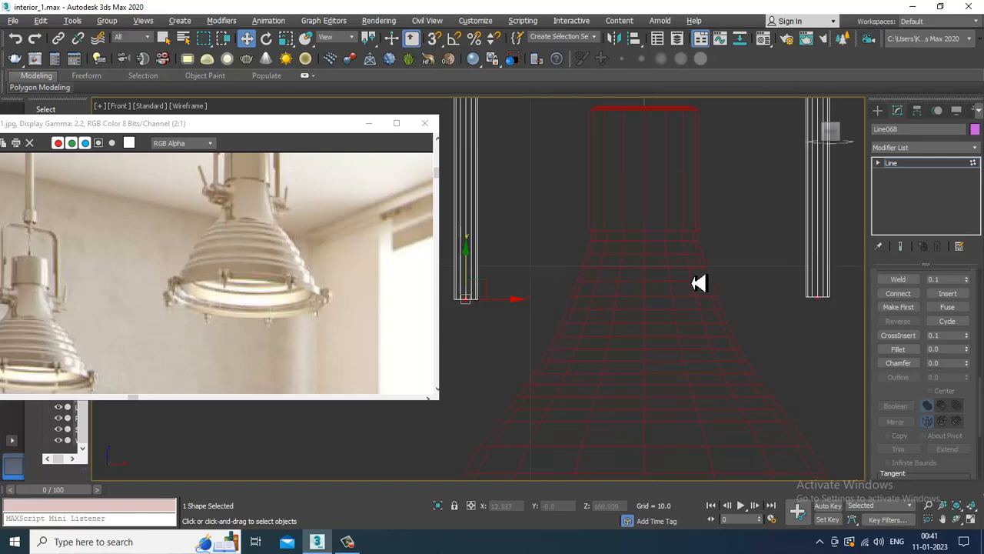
pyautogui.scroll(-7, 701, 283)
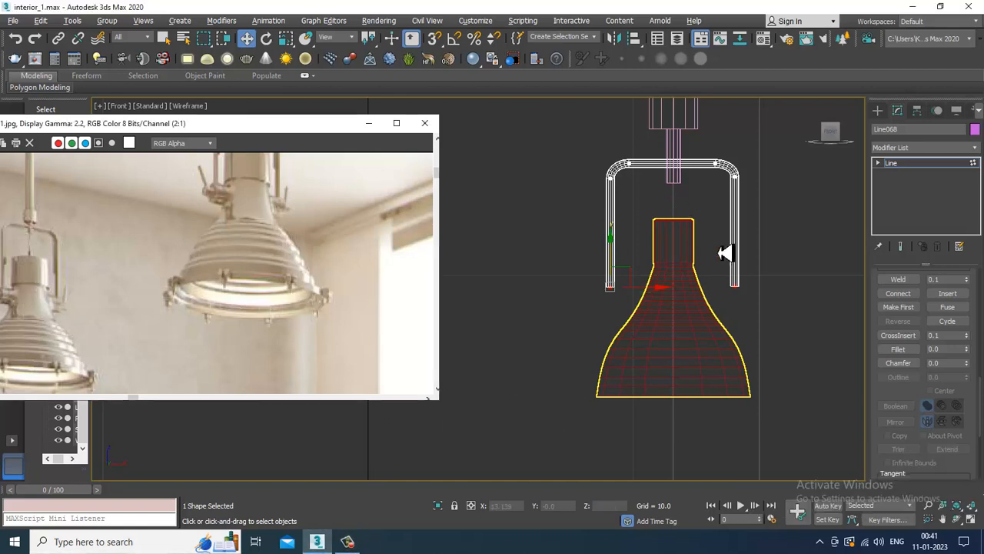
# Step: Draw a short cylinder in the Left view centred on the bracket arm's lower end, about 0.48 in radius and 0.5 high
pyautogui.hotkey('alt', 'w')
pyautogui.click(393, 448)
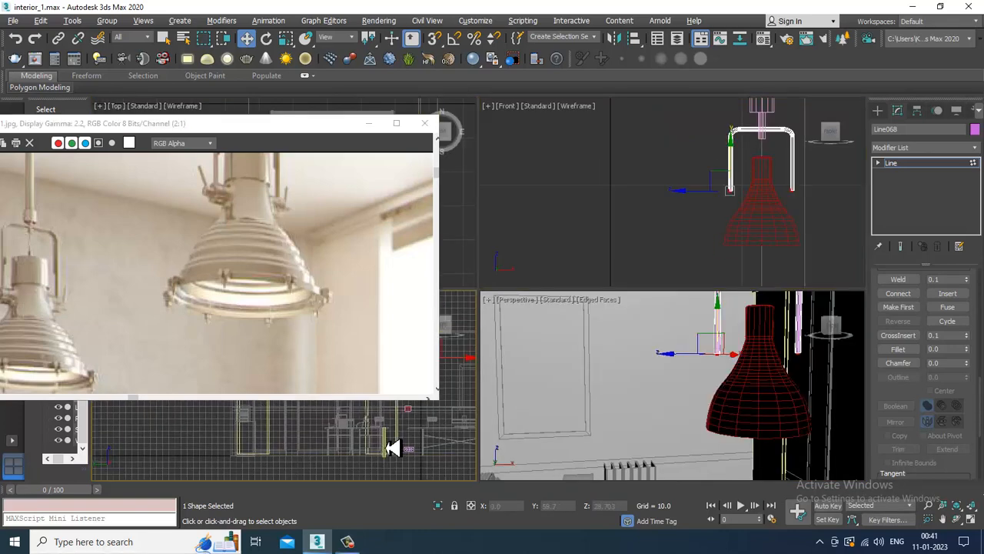
pyautogui.hotkey('alt', 'w')
pyautogui.scroll(-2, 631, 300)
pyautogui.scroll(8, 597, 282)
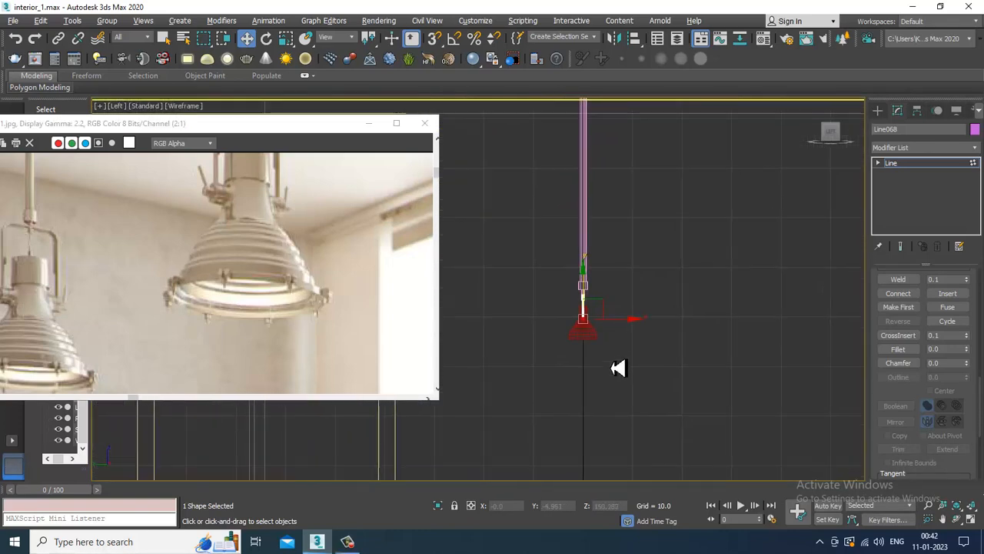
pyautogui.scroll(8, 607, 346)
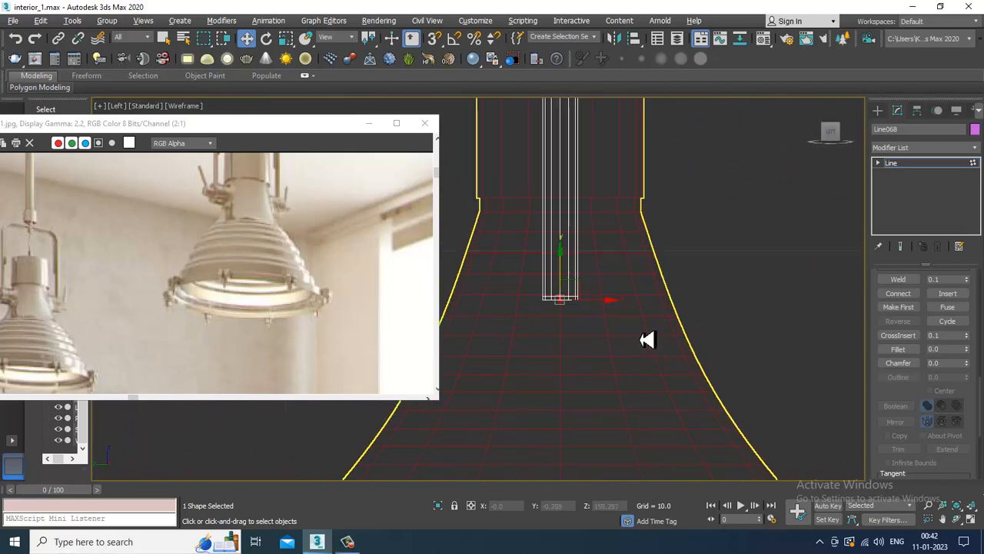
pyautogui.moveTo(630, 348); pyautogui.dragTo(663, 385, button='middle')
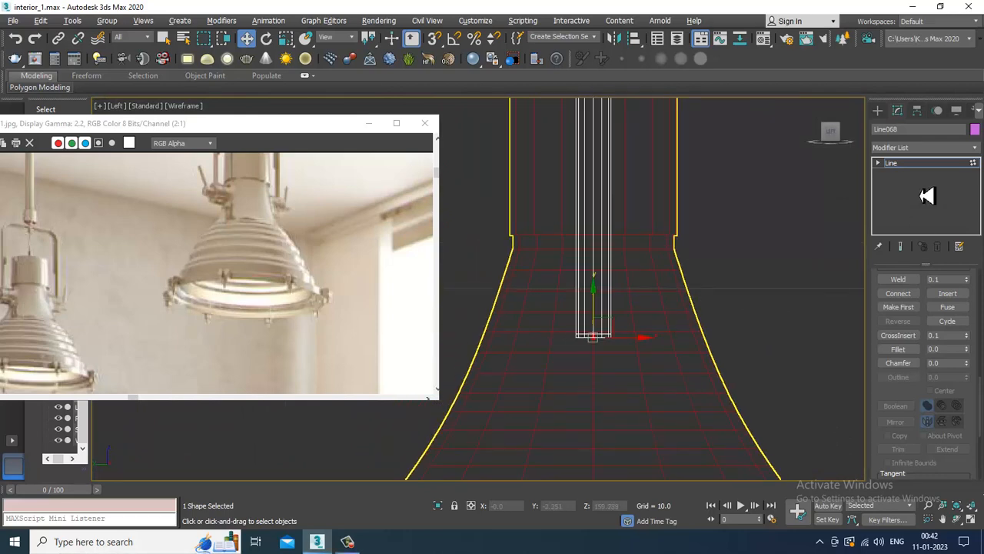
pyautogui.click(878, 111)
pyautogui.click(603, 339)
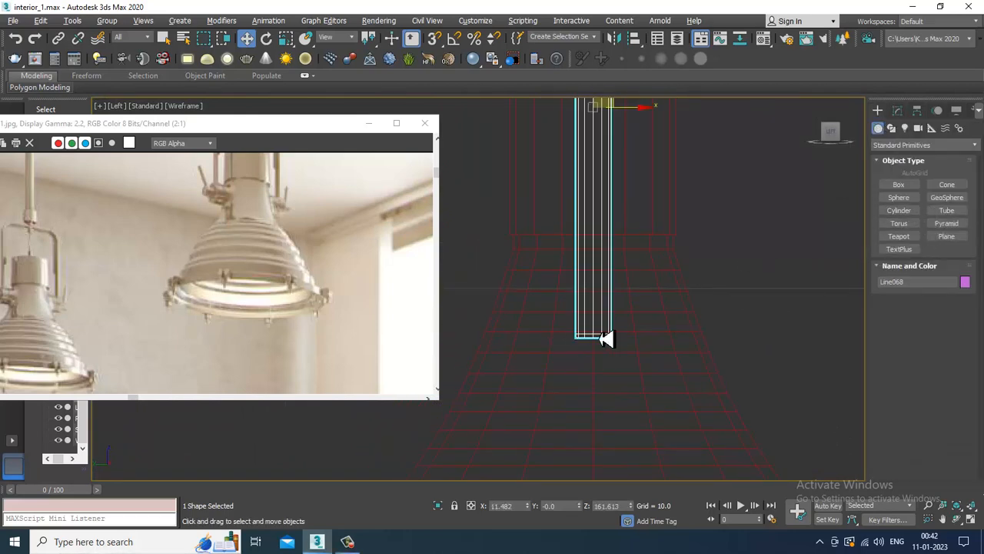
pyautogui.click(902, 211)
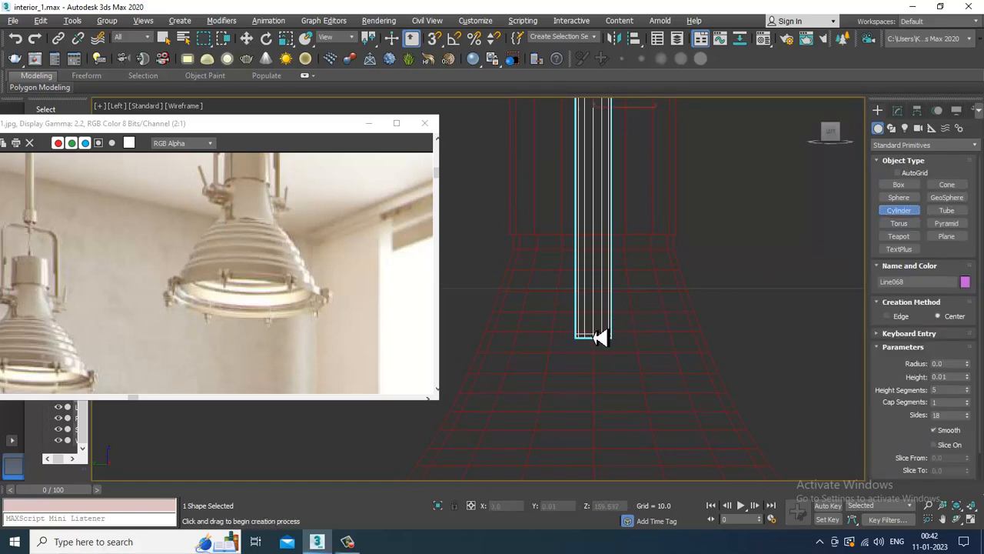
pyautogui.moveTo(600, 339); pyautogui.dragTo(629, 378)
pyautogui.click(627, 321)
pyautogui.press('w')
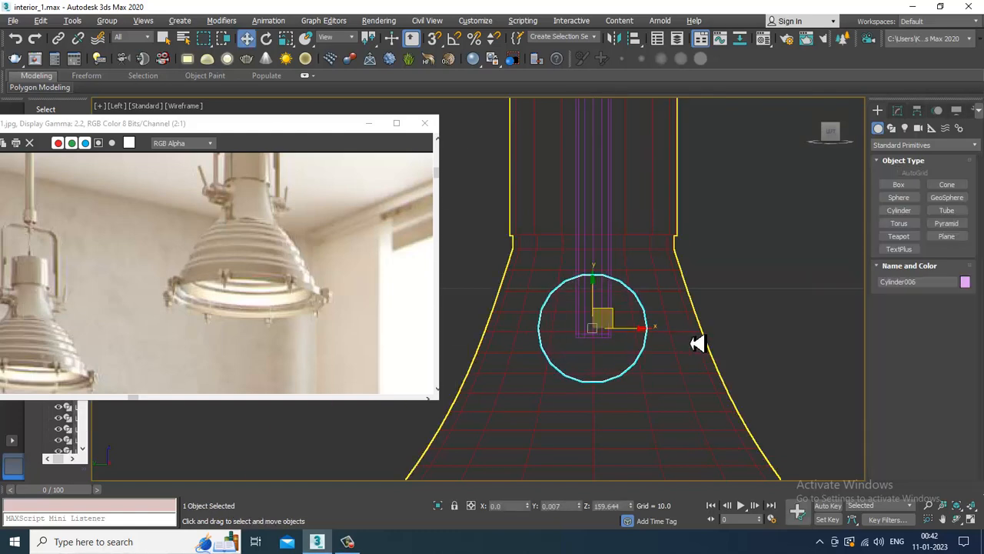
# Step: Move the cylinder along X to about 10.6 in the Perspective view, between the bracket arm and the lampshade
pyautogui.hotkey('alt', 'w')
pyautogui.moveTo(766, 404); pyautogui.dragTo(734, 385, button='middle')
pyautogui.hotkey('alt', 'w')
pyautogui.scroll(-5, 654, 363)
pyautogui.scroll(-3, 646, 361)
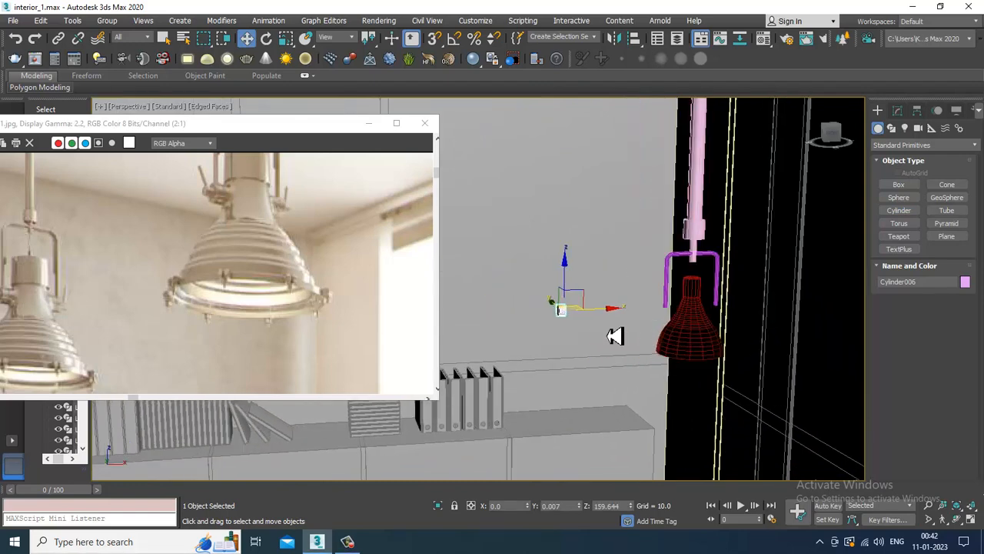
pyautogui.moveTo(610, 314); pyautogui.dragTo(727, 317)
pyautogui.scroll(8, 723, 318)
pyautogui.scroll(-4, 704, 317)
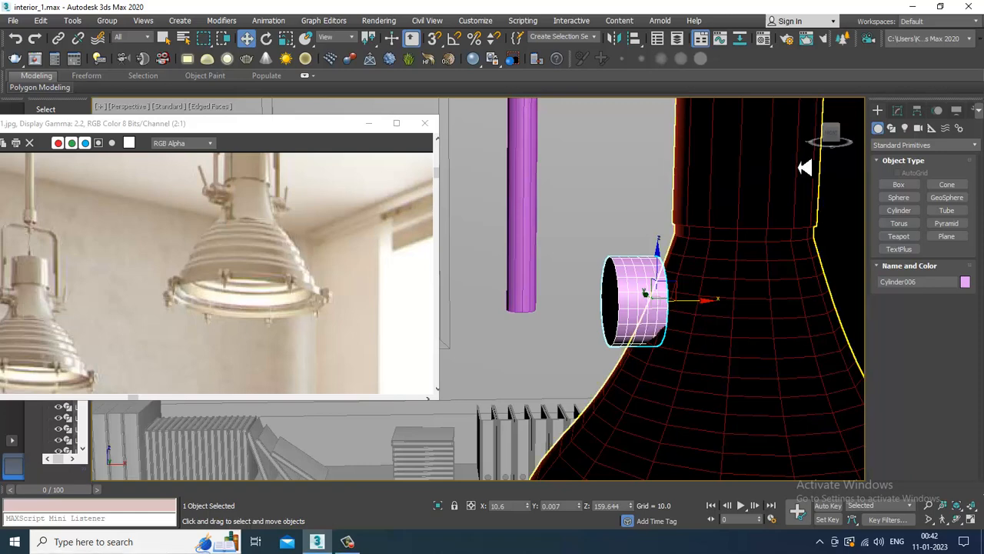
# Step: Resize the cylinder to radius 0.402 and height 1.956, and position it at X 10.813, Y -0.023 to join the bracket arm and shade
pyautogui.click(898, 110)
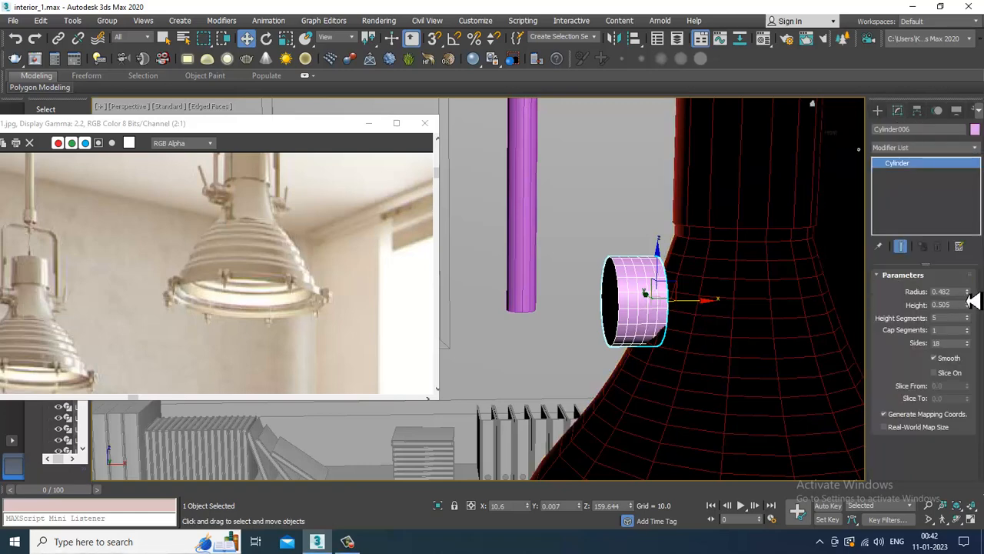
pyautogui.moveTo(970, 303); pyautogui.dragTo(969, 227)
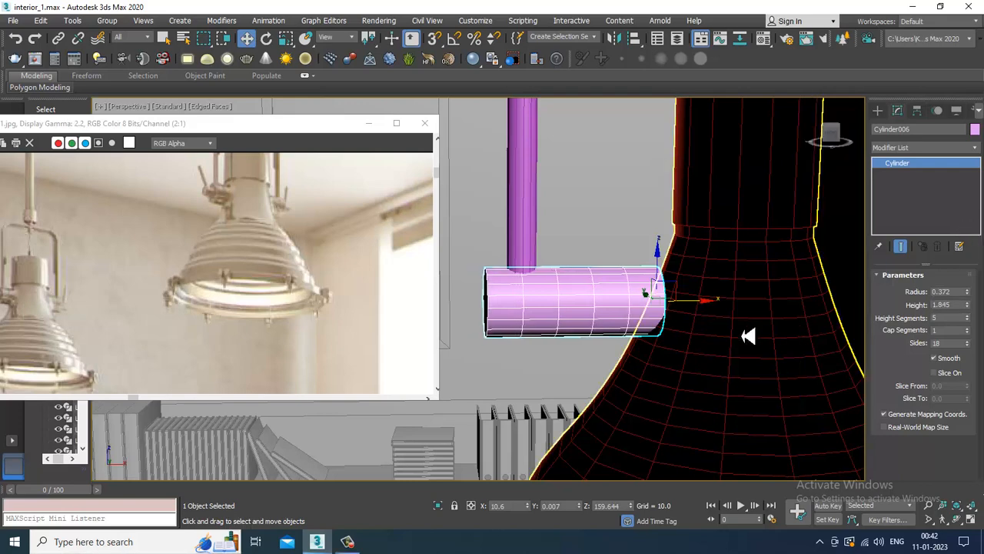
pyautogui.moveTo(709, 319); pyautogui.dragTo(722, 311)
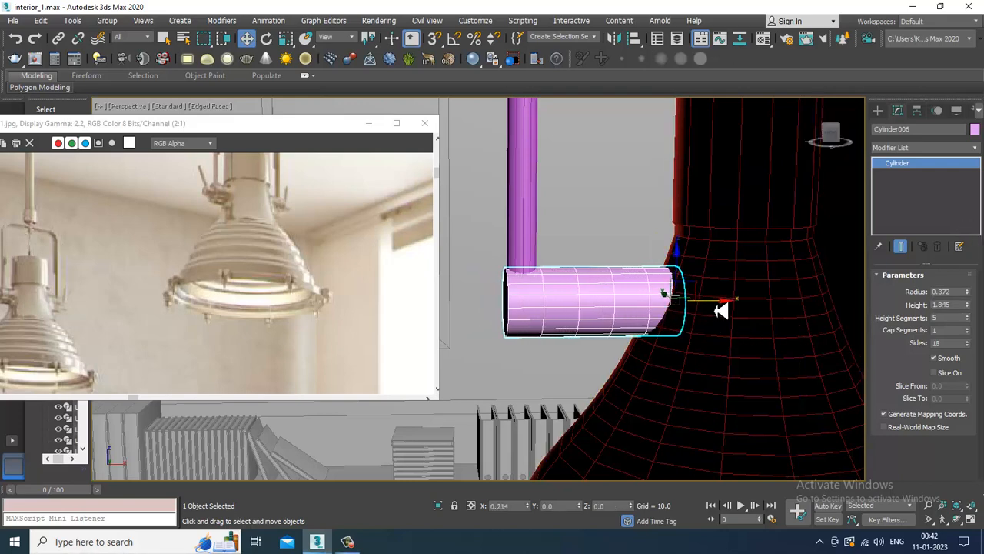
pyautogui.moveTo(971, 306); pyautogui.dragTo(923, 310)
pyautogui.scroll(-3, 734, 280)
pyautogui.keyDown('alt'); pyautogui.moveTo(730, 280); pyautogui.dragTo(817, 276, button='middle'); pyautogui.keyUp('alt')
pyautogui.moveTo(975, 298); pyautogui.dragTo(975, 289)
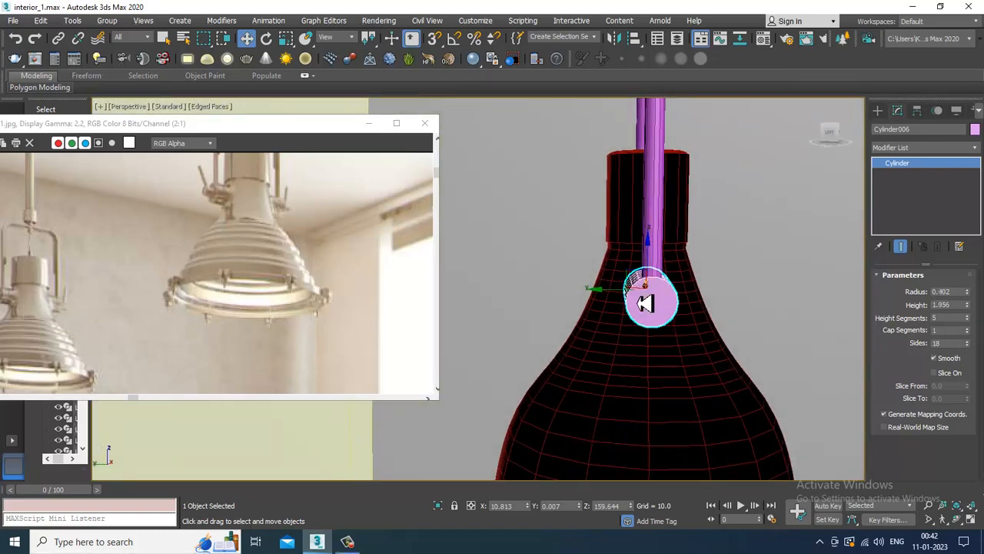
pyautogui.moveTo(609, 300); pyautogui.dragTo(612, 299)
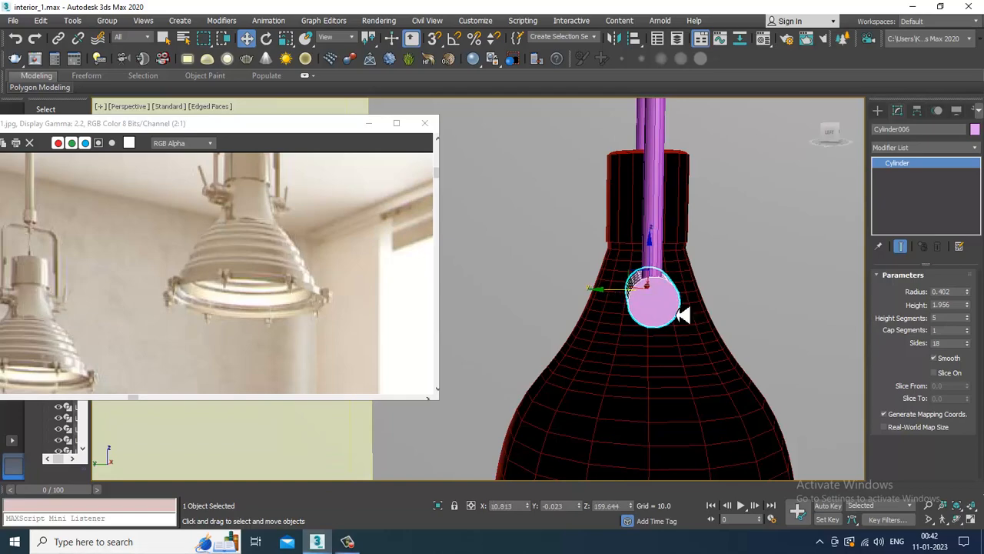
# Step: Convert the connecting cylinder to an Editable Poly
pyautogui.keyDown('alt'); pyautogui.moveTo(755, 306); pyautogui.dragTo(688, 323, button='middle'); pyautogui.keyUp('alt')
pyautogui.scroll(4, 687, 323)
pyautogui.scroll(-2, 698, 287)
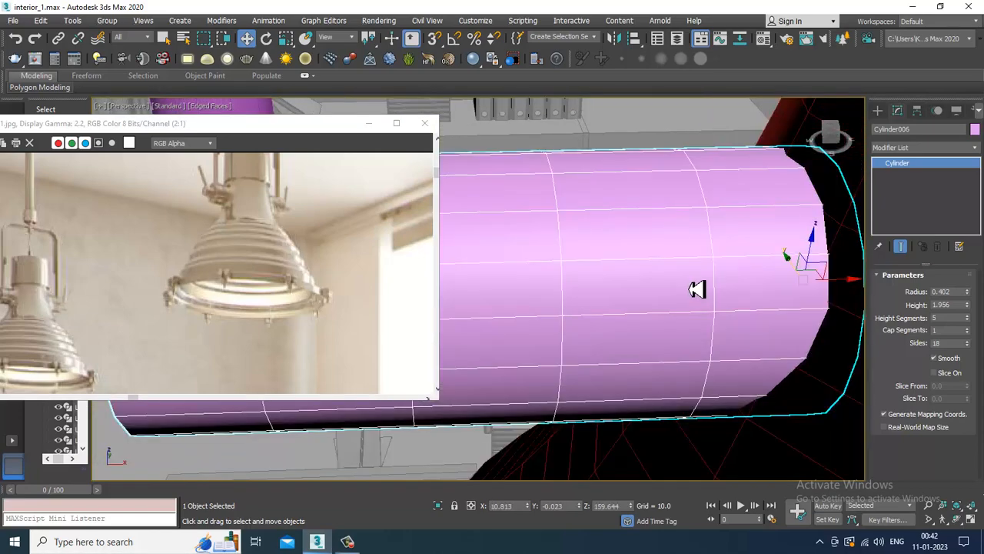
pyautogui.scroll(-3, 643, 289)
pyautogui.keyDown('alt'); pyautogui.moveTo(643, 287); pyautogui.dragTo(620, 273, button='middle'); pyautogui.keyUp('alt')
pyautogui.rightClick(617, 266)
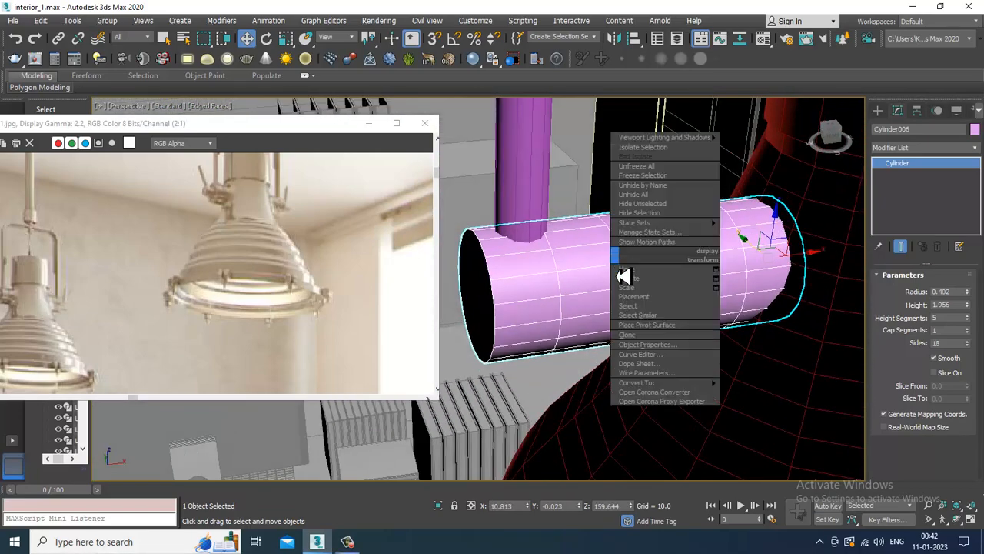
pyautogui.moveTo(634, 382)
pyautogui.click(750, 393)
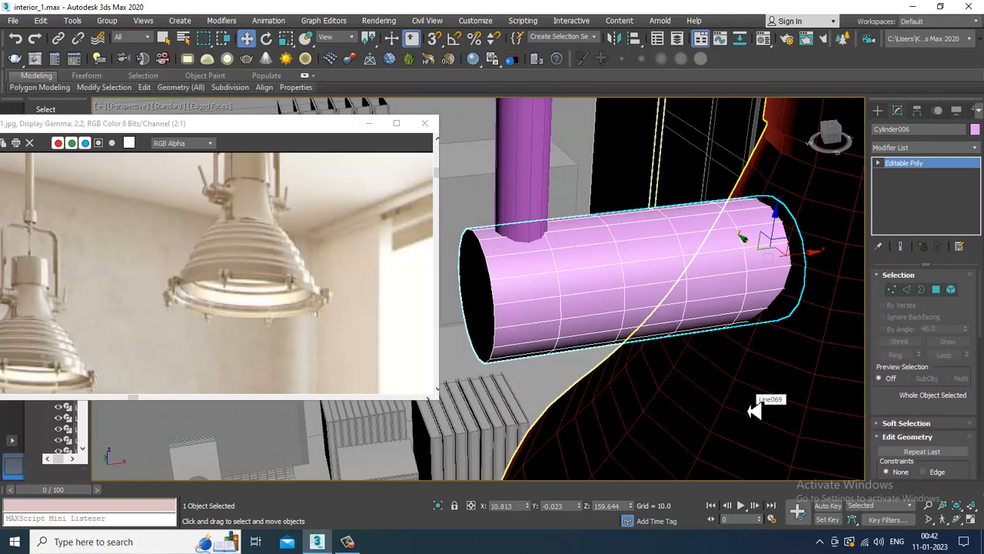
# Step: Inset the polygon on the cylinder's outer end cap slightly, leaving a thin rim around it
pyautogui.press('4')
pyautogui.click(475, 300)
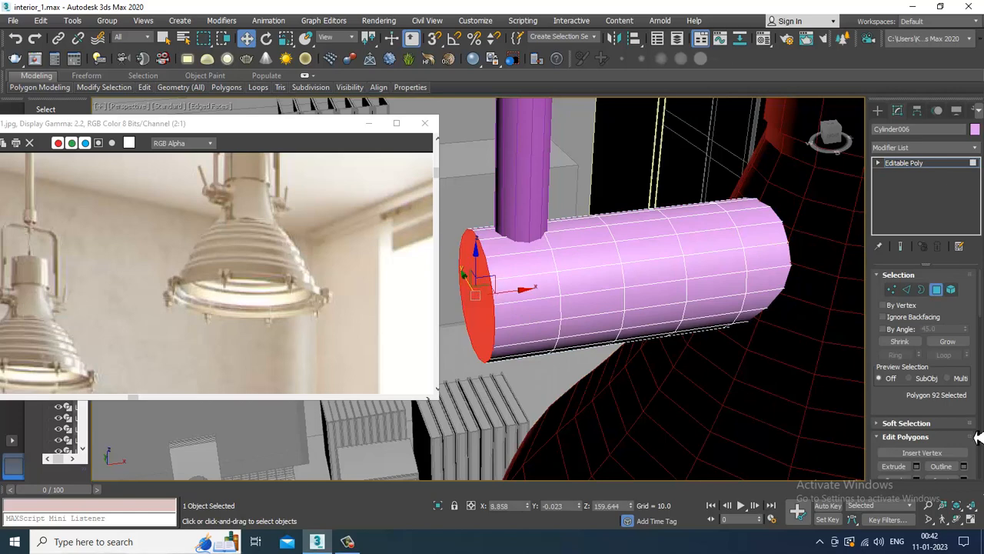
pyautogui.scroll(-3, 917, 409)
pyautogui.click(964, 389)
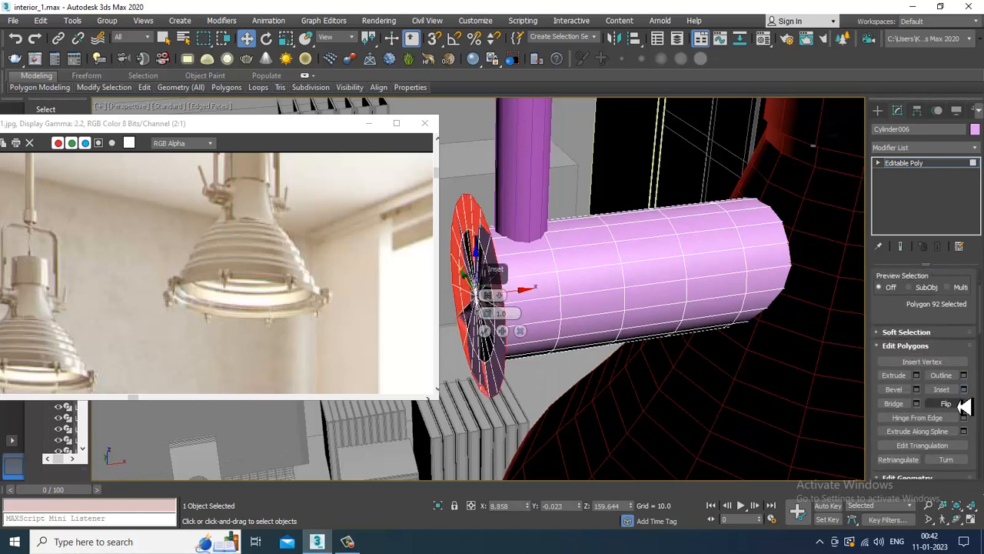
pyautogui.moveTo(487, 313); pyautogui.dragTo(503, 328)
pyautogui.click(486, 333)
# Step: Scale the inset cap polygon down to a small disc at the centre of the cylinder's outer end
pyautogui.keyDown('alt'); pyautogui.moveTo(651, 297); pyautogui.dragTo(587, 297, button='middle'); pyautogui.keyUp('alt')
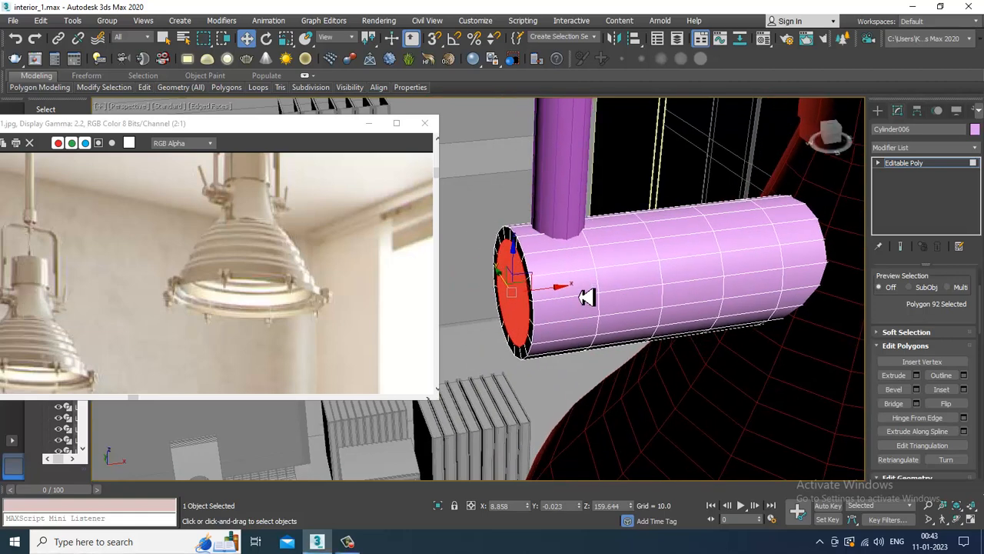
pyautogui.press('r')
pyautogui.moveTo(523, 297); pyautogui.dragTo(559, 373)
pyautogui.press('w')
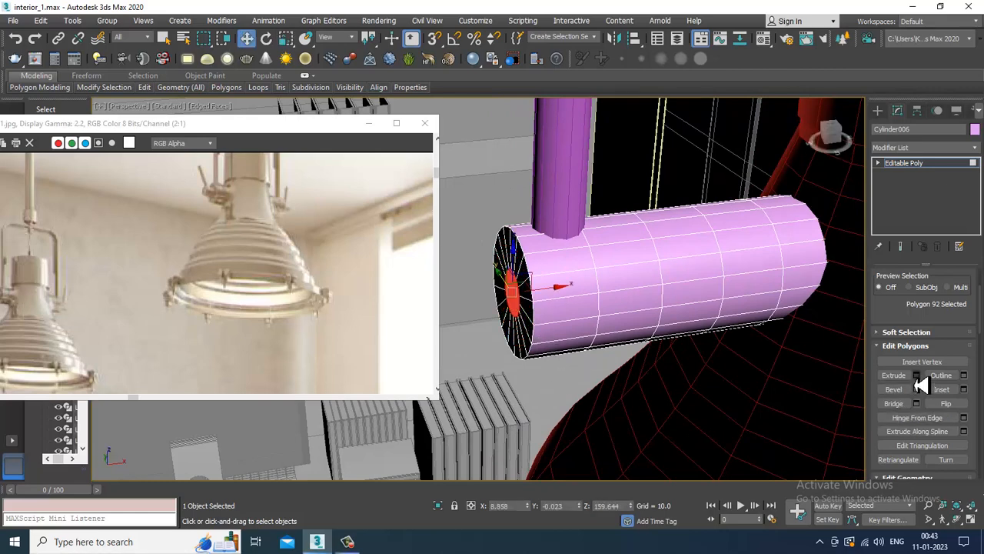
# Step: Extrude the small centre polygon of the end cap outward by 0.495 to form a pin
pyautogui.click(916, 375)
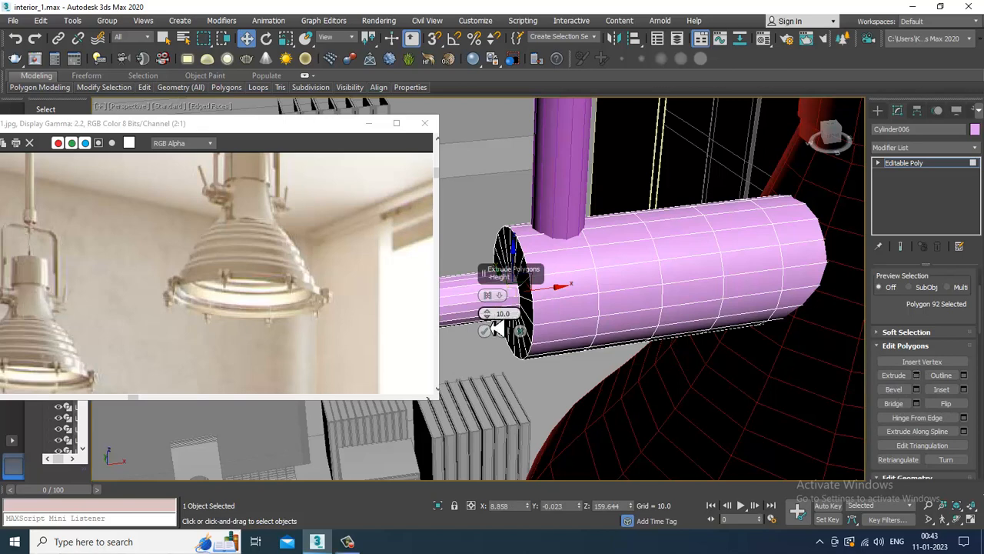
pyautogui.moveTo(500, 348); pyautogui.dragTo(507, 371)
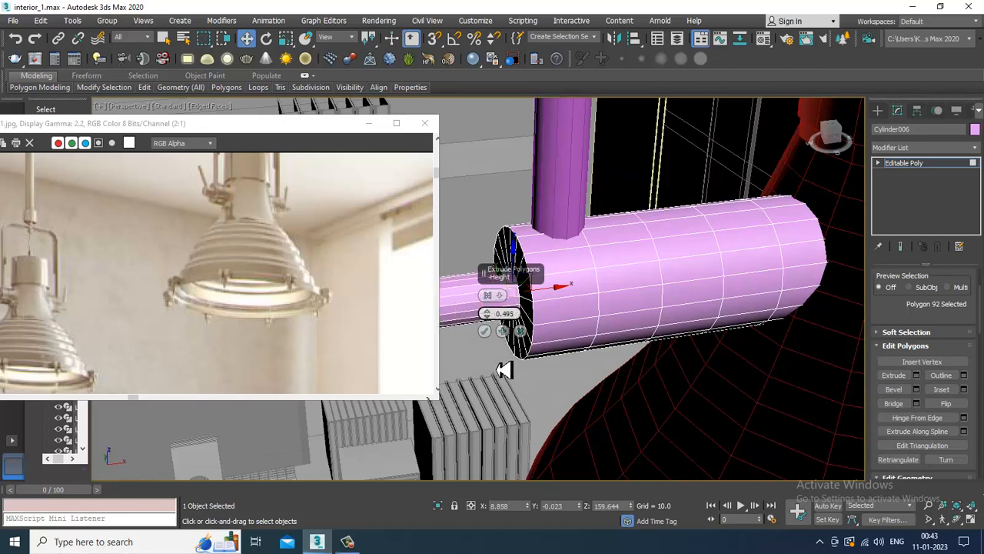
pyautogui.click(489, 329)
pyautogui.keyDown('alt'); pyautogui.moveTo(489, 328); pyautogui.dragTo(567, 307, button='middle'); pyautogui.keyUp('alt')
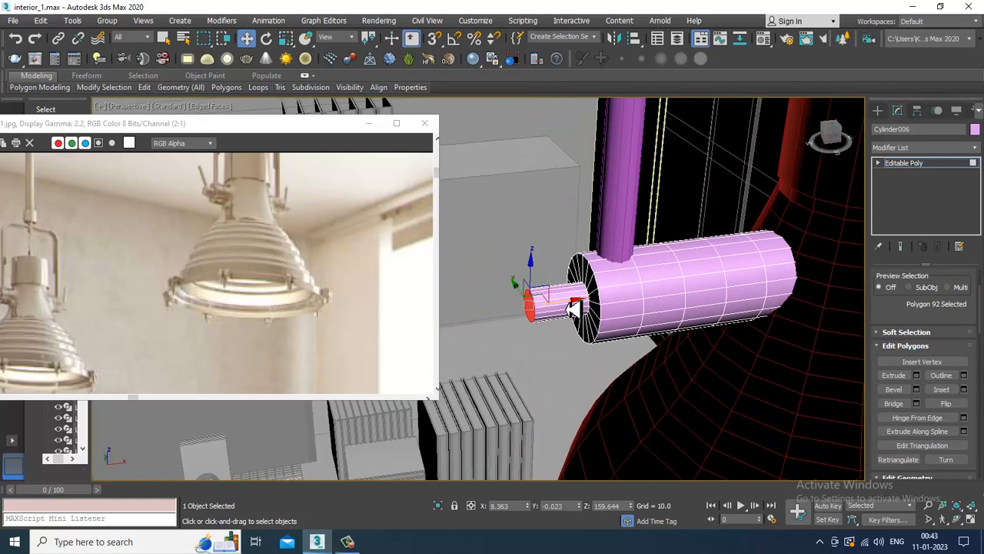
# Step: Move the pin's end polygon inward along X to 8.493, shortening the pin
pyautogui.moveTo(568, 309); pyautogui.dragTo(581, 310)
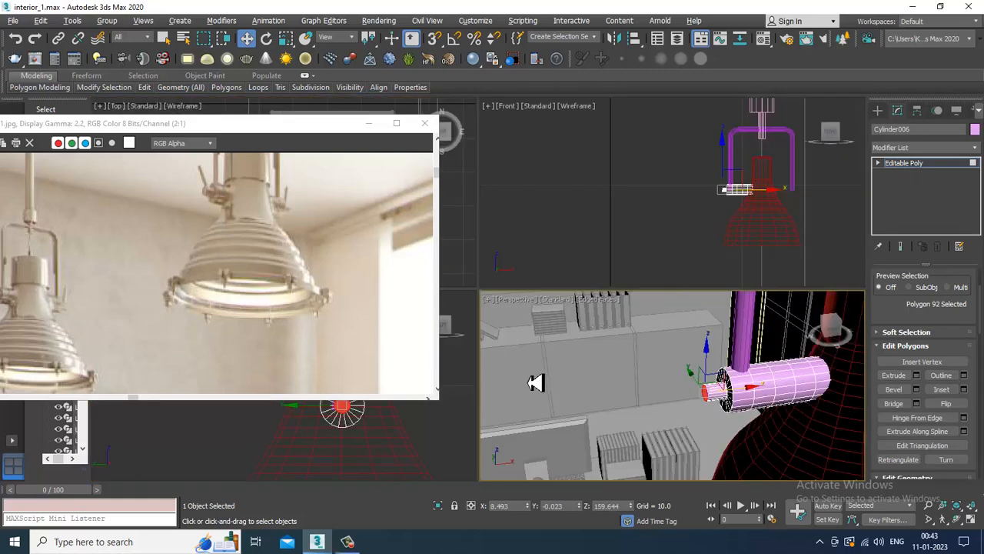
# Step: In the Left view, draw a straight diagonal line about 0.88 long, running up and outward from the pin's centre
pyautogui.middleClick(408, 439)
pyautogui.hotkey('alt', 'w')
pyautogui.press('z')
pyautogui.scroll(-5, 534, 321)
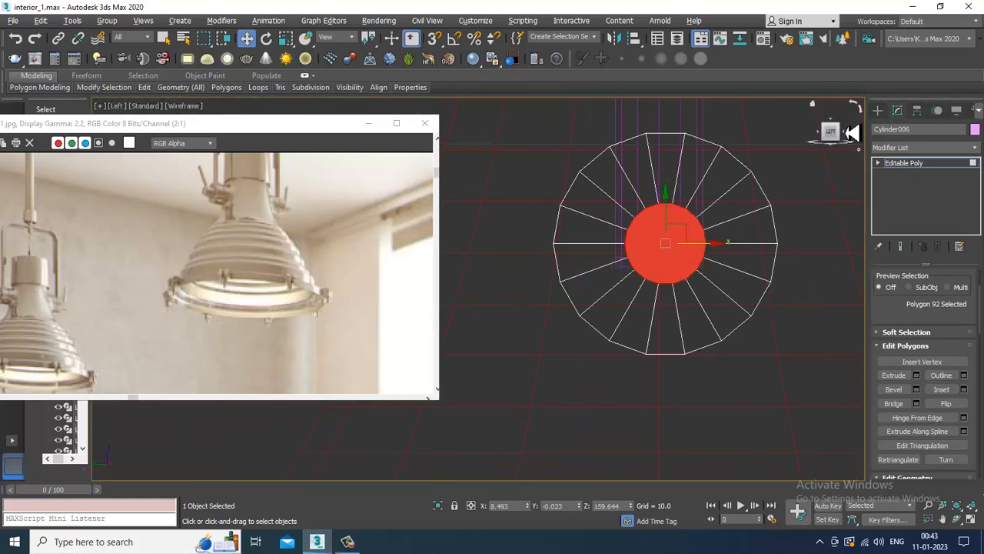
pyautogui.click(878, 110)
pyautogui.click(892, 129)
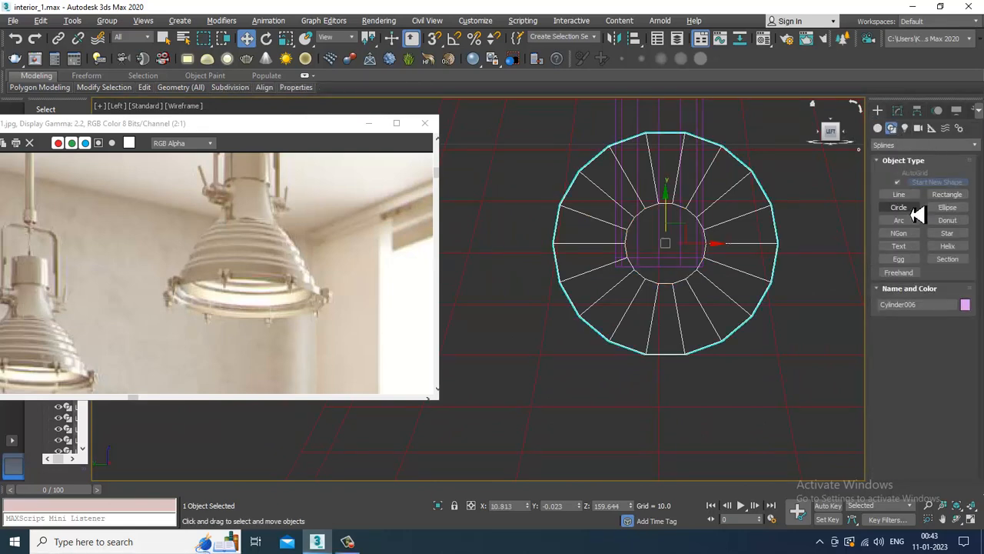
pyautogui.click(903, 197)
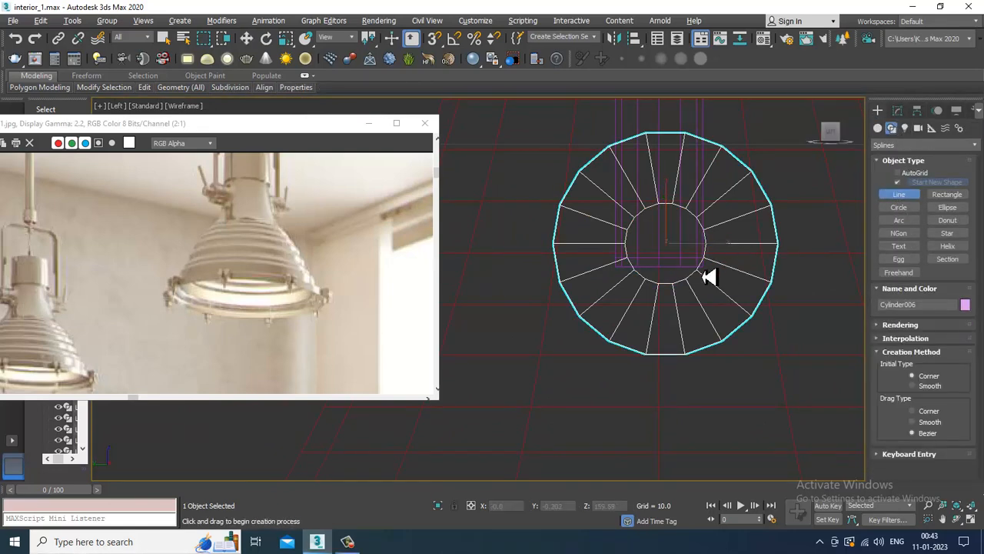
pyautogui.click(670, 245)
pyautogui.moveTo(578, 164); pyautogui.dragTo(612, 257, button='middle')
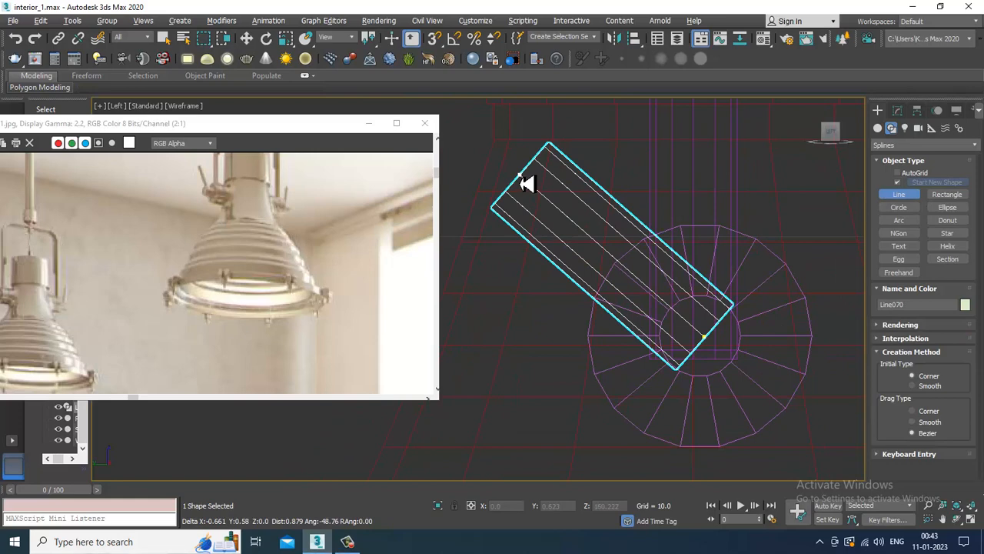
pyautogui.click(517, 173)
pyautogui.rightClick(519, 175)
# Step: Set the diagonal line's radial rendering thickness to 0.132
pyautogui.click(899, 112)
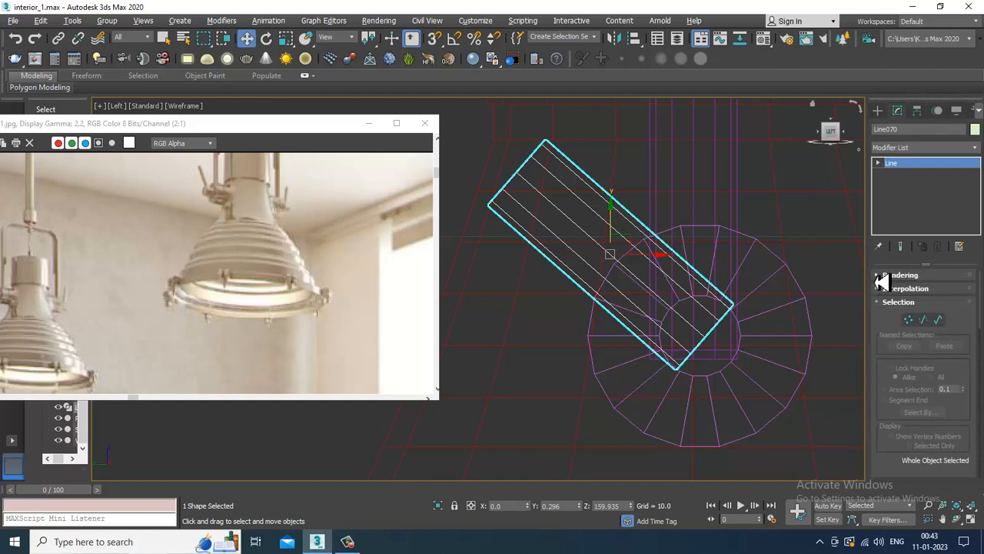
pyautogui.click(882, 275)
pyautogui.moveTo(964, 336); pyautogui.dragTo(975, 346)
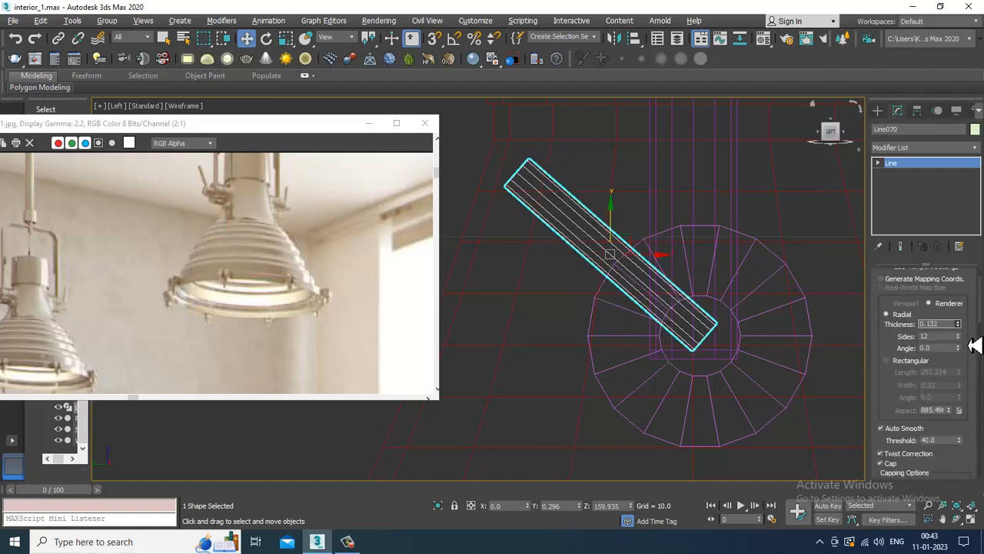
# Step: In the Perspective view, move the thin diagonal rod about 0.087 along X so its lower end sits in the pin
pyautogui.hotkey('alt', 'w')
pyautogui.middleClick(760, 387)
pyautogui.hotkey('alt', 'w')
pyautogui.scroll(-5, 760, 385)
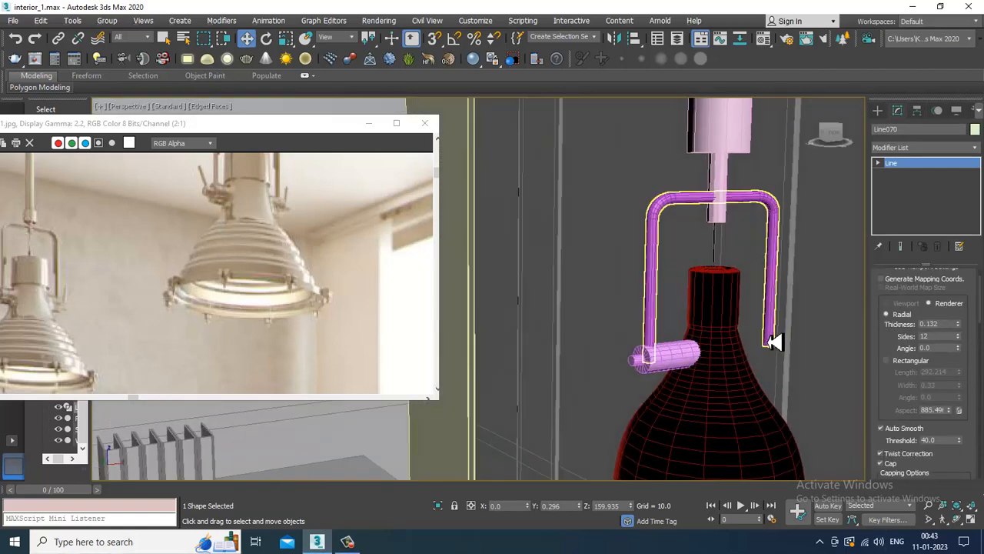
pyautogui.keyDown('alt'); pyautogui.moveTo(703, 344); pyautogui.dragTo(652, 356, button='middle'); pyautogui.keyUp('alt')
pyautogui.scroll(-4, 695, 346)
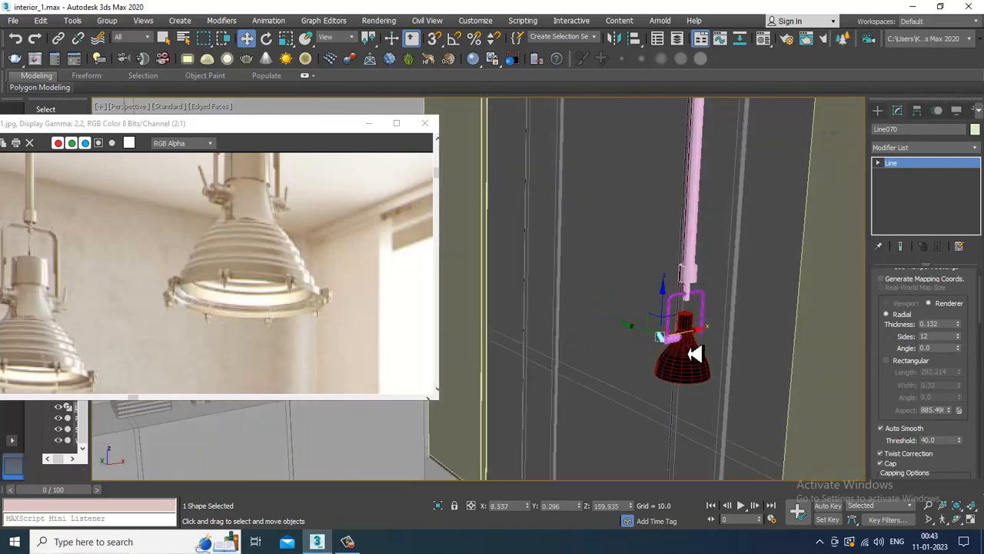
pyautogui.press('z')
pyautogui.scroll(-4, 620, 330)
pyautogui.moveTo(590, 313); pyautogui.dragTo(610, 315)
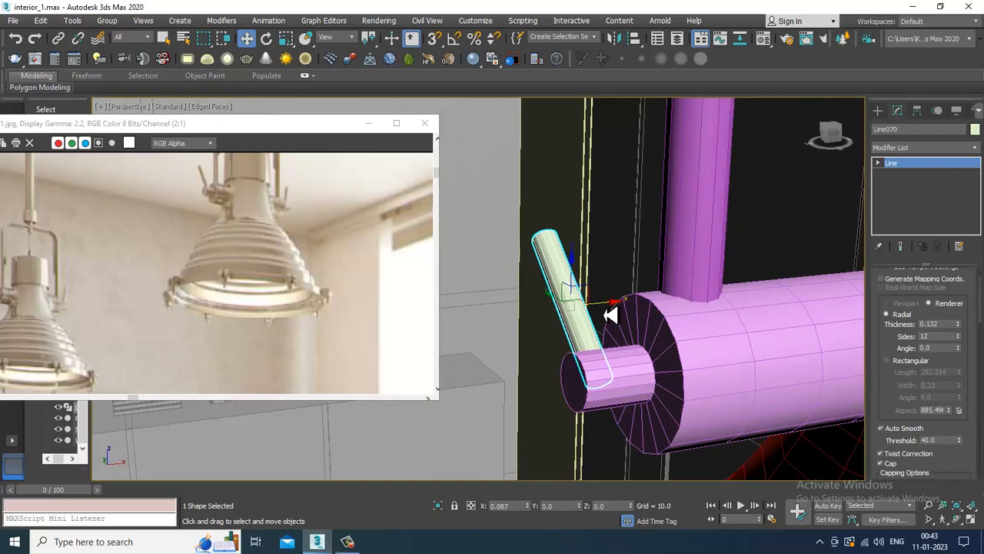
# Step: Mirror the rod and the connecting cylinder together across the X axis as a copy
pyautogui.keyDown('ctrl'); pyautogui.click(709, 325); pyautogui.keyUp('ctrl')
pyautogui.scroll(-6, 692, 339)
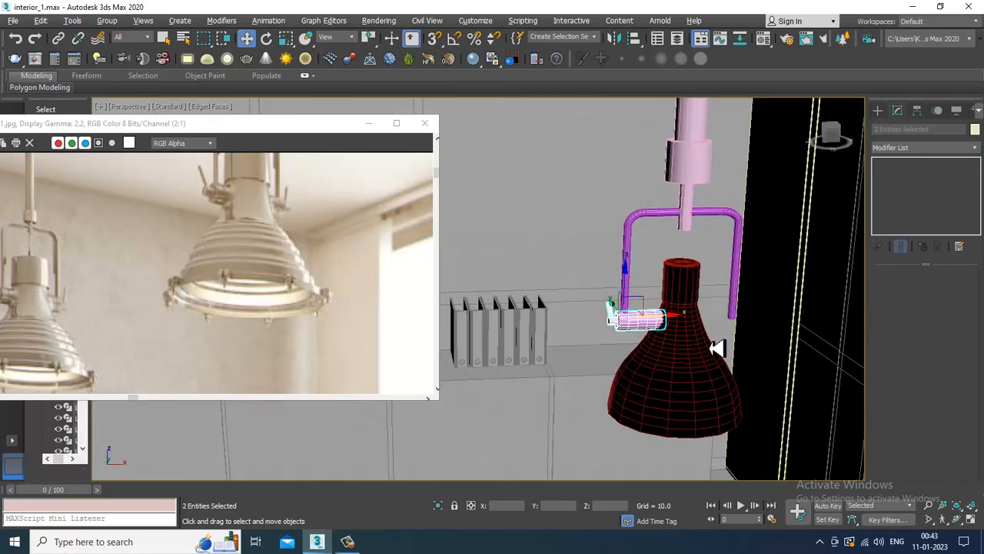
pyautogui.press('z')
pyautogui.scroll(-6, 654, 312)
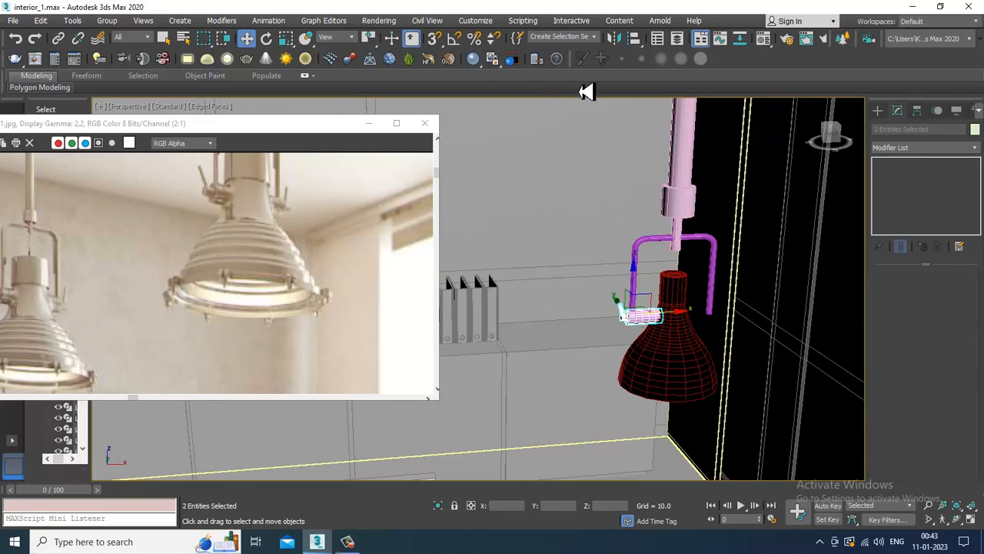
pyautogui.click(615, 51)
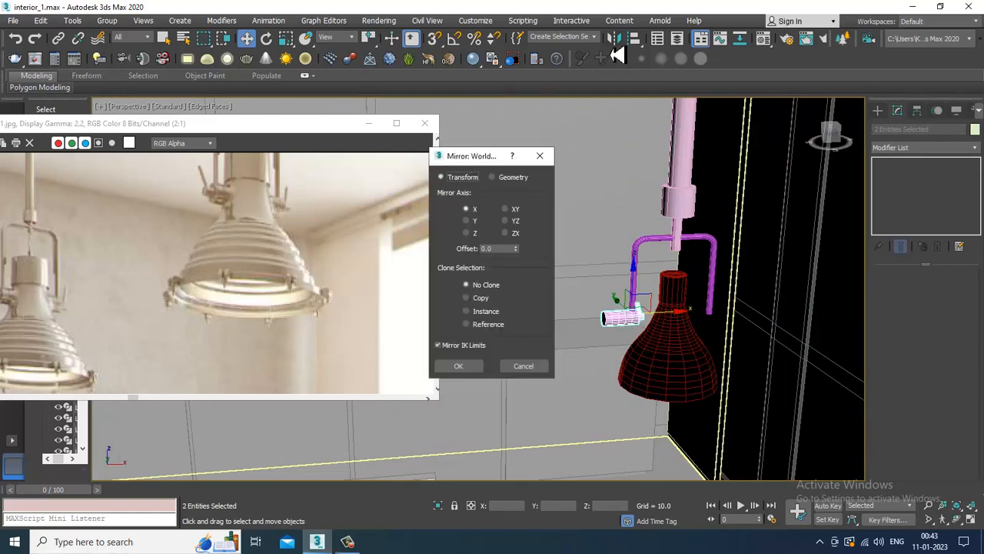
pyautogui.click(483, 299)
pyautogui.click(471, 367)
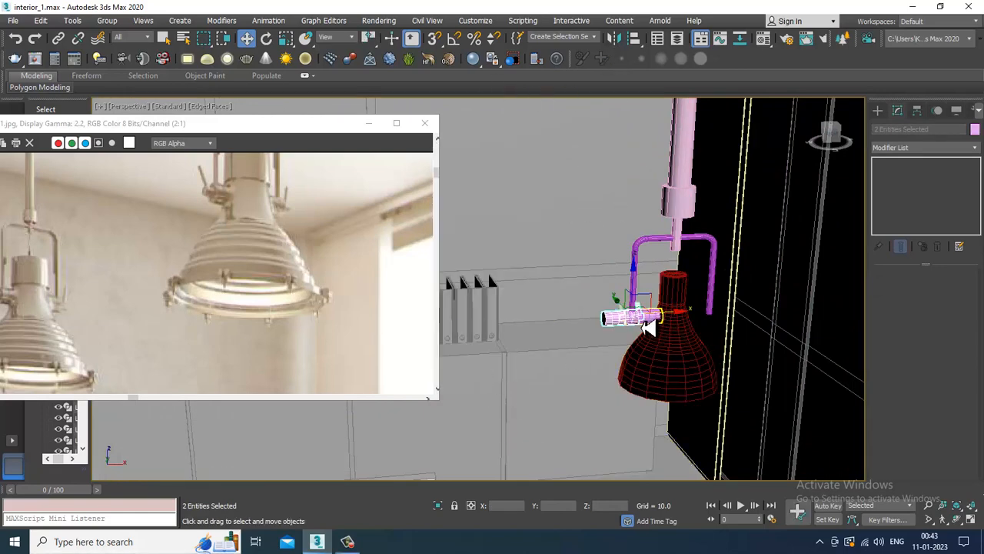
# Step: Move the mirrored cylinder and rod along X to the lower end of the bracket's opposite arm
pyautogui.scroll(3, 650, 331)
pyautogui.moveTo(639, 323); pyautogui.dragTo(818, 327)
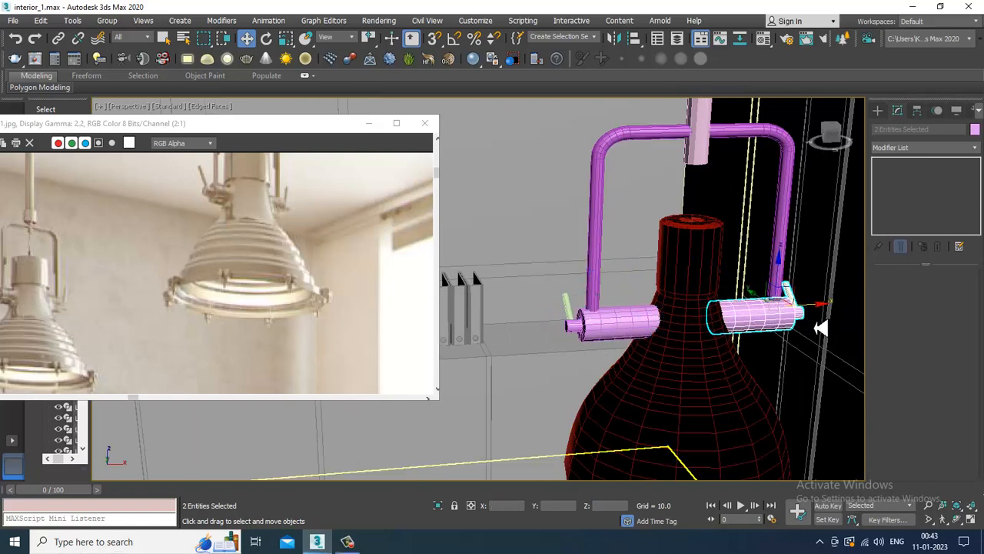
pyautogui.keyDown('alt'); pyautogui.moveTo(818, 327); pyautogui.dragTo(653, 317, button='middle'); pyautogui.keyUp('alt')
# Step: Apply a Shell modifier to the lamp shade
pyautogui.click(635, 347)
pyautogui.scroll(-1, 315, 272)
pyautogui.scroll(-2, 315, 273)
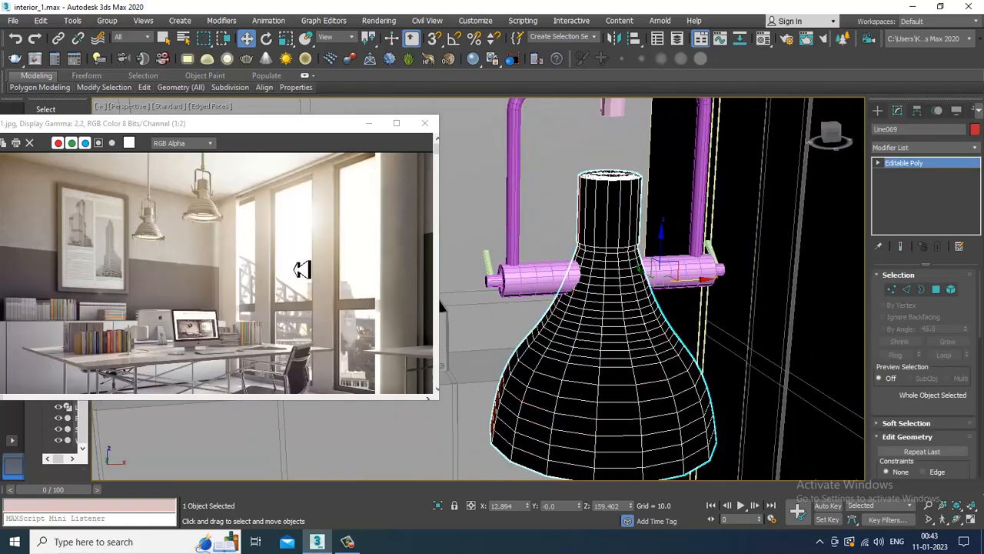
pyautogui.scroll(2, 301, 266)
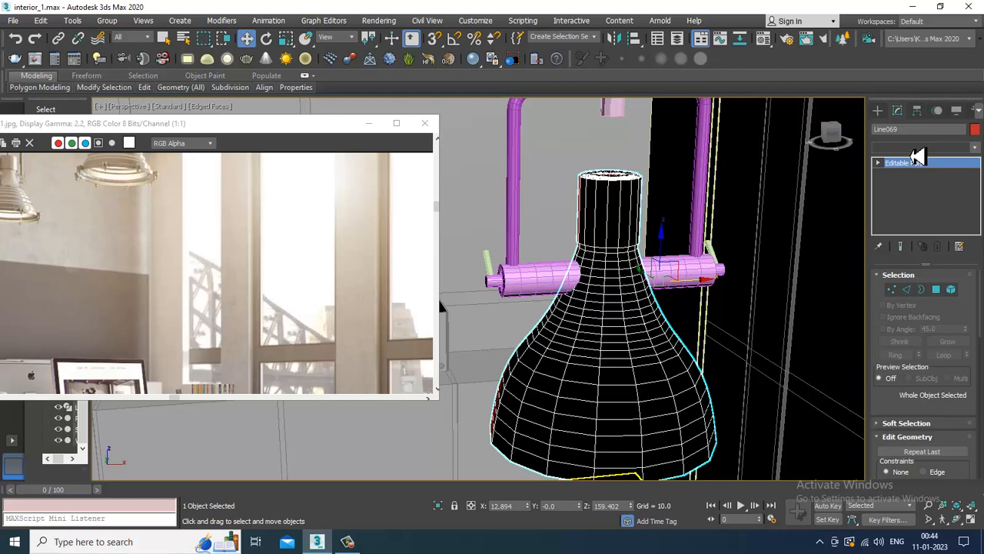
pyautogui.click(917, 150)
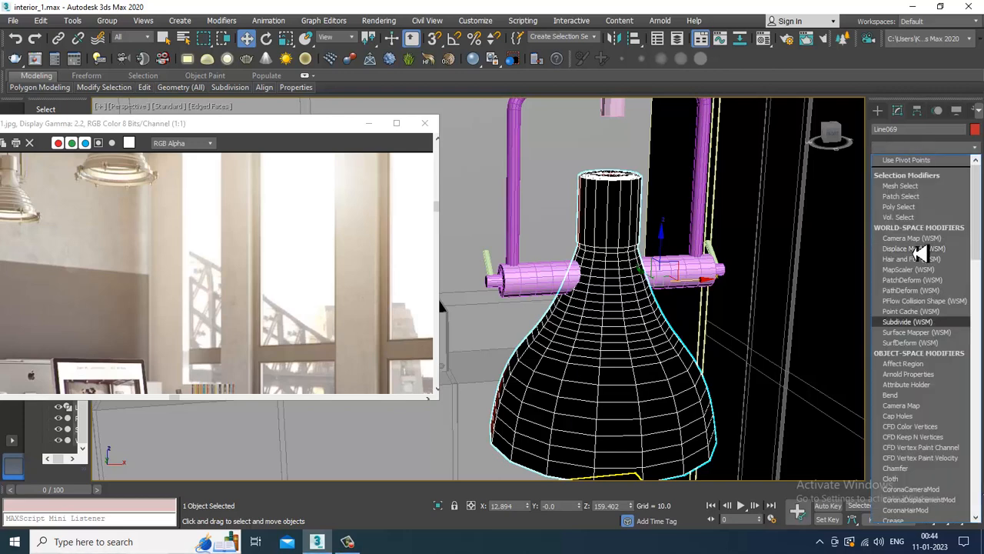
pyautogui.press('s')
pyautogui.press('Return')
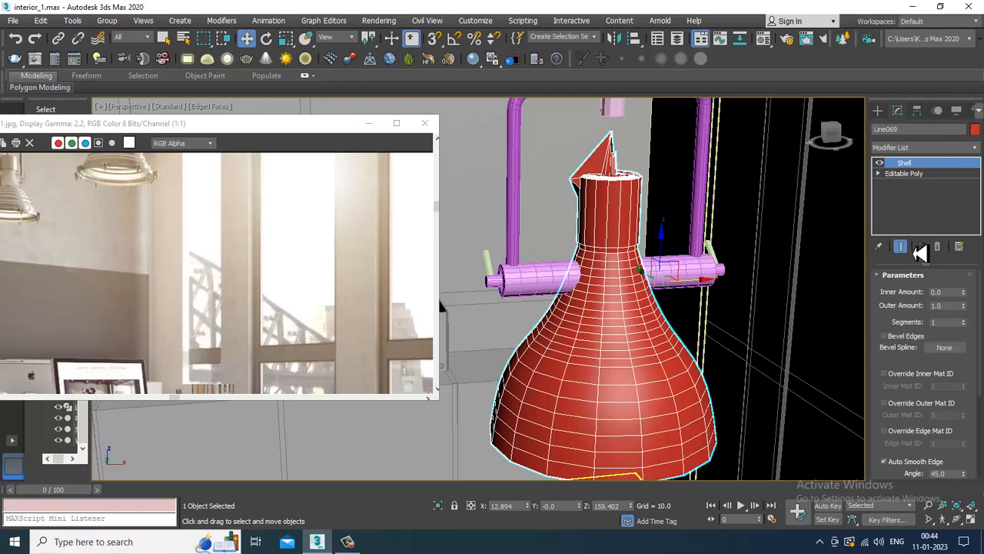
# Step: Examine the top of the shade's neck with the Shell effect turned off and on
pyautogui.keyDown('alt'); pyautogui.moveTo(659, 277); pyautogui.dragTo(977, 253, button='middle'); pyautogui.keyUp('alt')
pyautogui.click(881, 163)
pyautogui.keyDown('alt'); pyautogui.moveTo(696, 192); pyautogui.dragTo(700, 223, button='middle'); pyautogui.keyUp('alt')
pyautogui.scroll(4, 668, 212)
pyautogui.click(881, 163)
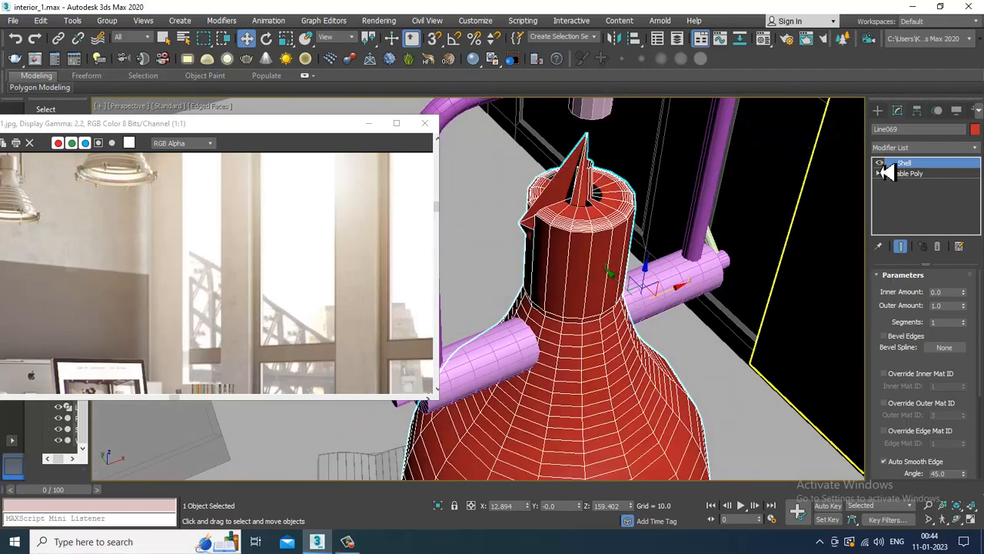
pyautogui.keyDown('alt'); pyautogui.moveTo(763, 209); pyautogui.dragTo(746, 194, button='middle'); pyautogui.keyUp('alt')
pyautogui.scroll(5, 687, 193)
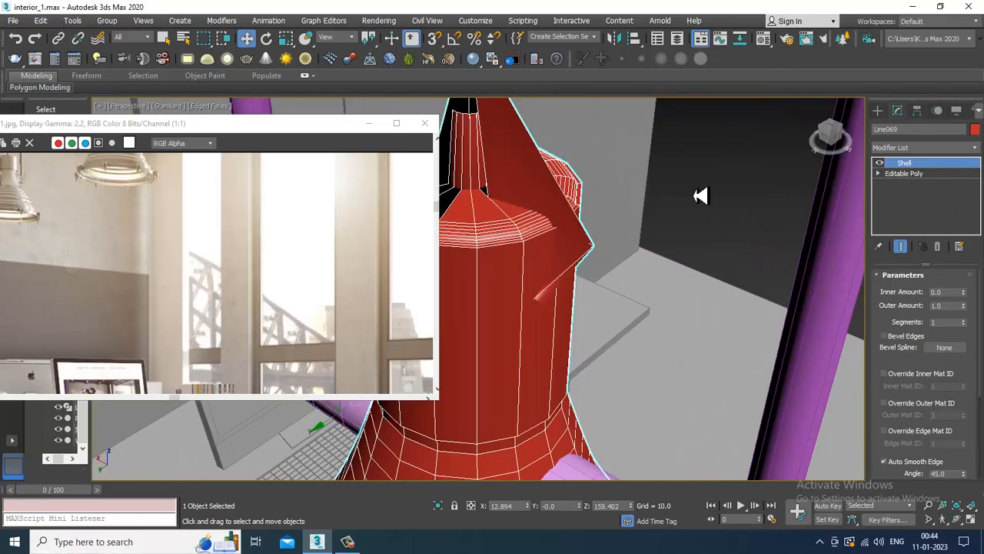
pyautogui.scroll(-5, 673, 197)
# Step: Check the vertex at the centre of the neck's top and remove the Shell modifier from the shade
pyautogui.click(900, 184)
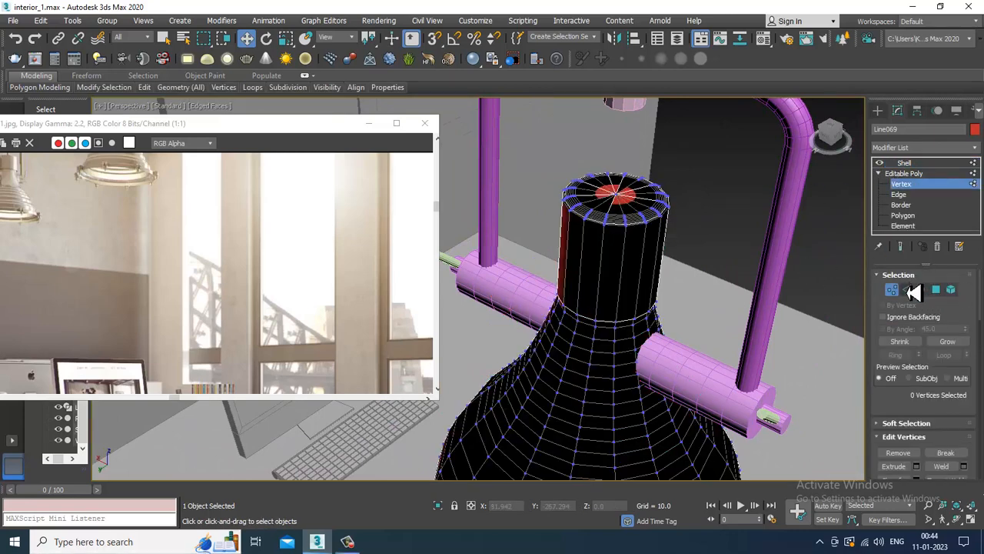
pyautogui.click(901, 250)
pyautogui.keyDown('alt'); pyautogui.moveTo(703, 214); pyautogui.dragTo(630, 235, button='middle'); pyautogui.keyUp('alt')
pyautogui.click(880, 164)
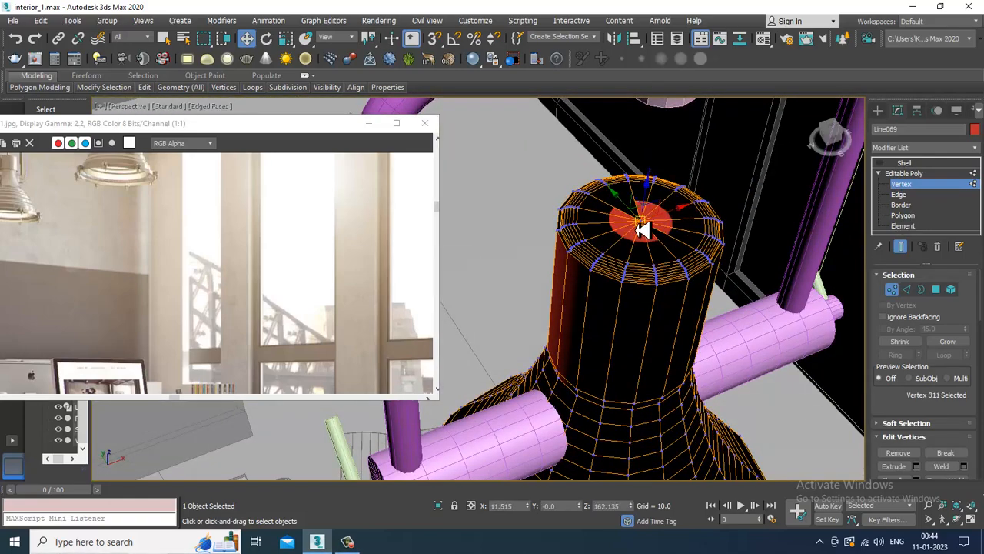
pyautogui.keyDown('alt'); pyautogui.moveTo(642, 229); pyautogui.dragTo(793, 224, button='middle'); pyautogui.keyUp('alt')
pyautogui.click(936, 185)
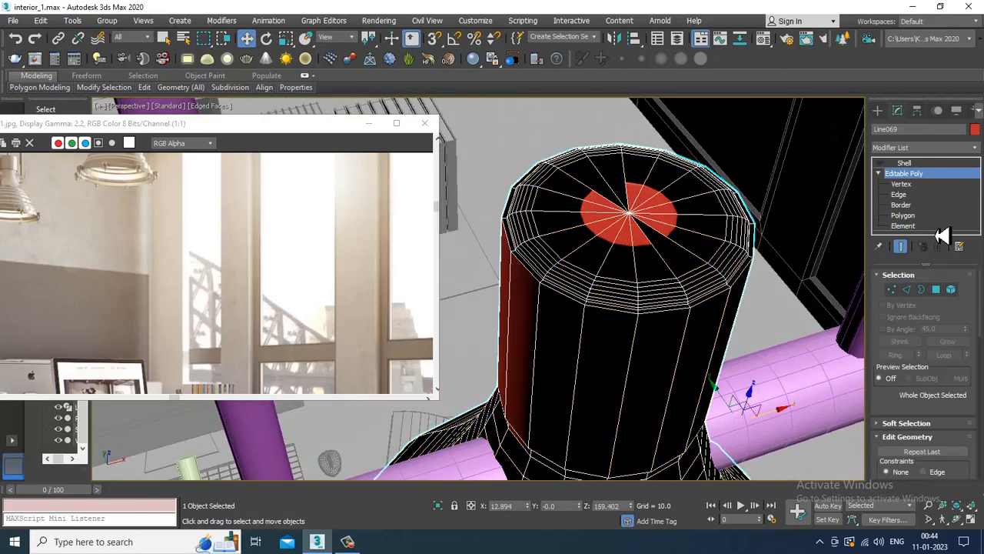
pyautogui.click(919, 163)
pyautogui.click(939, 247)
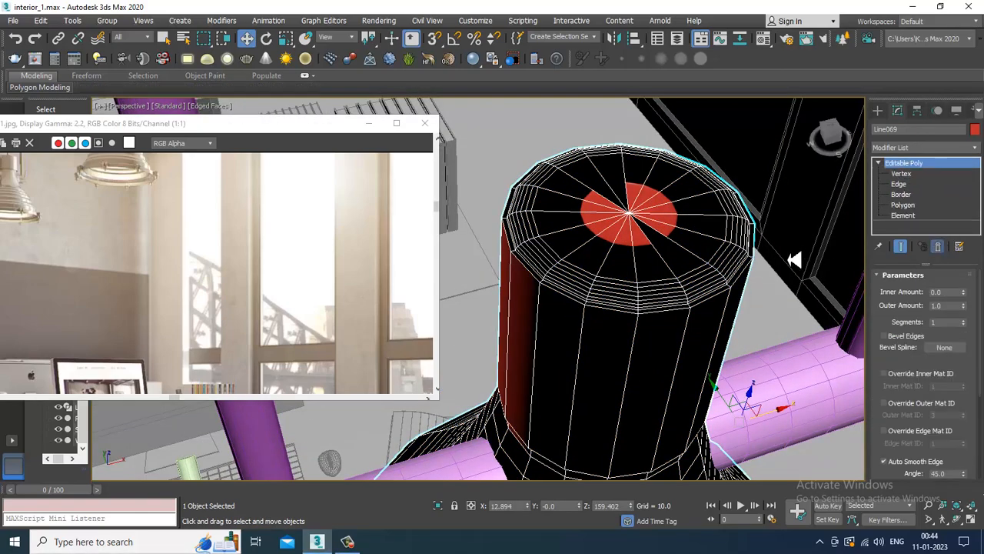
# Step: Isolate the lamp shade from the rest of the scene and bring the top of its neck into close view
pyautogui.scroll(-10, 795, 259)
pyautogui.scroll(10, 732, 269)
pyautogui.scroll(-5, 675, 270)
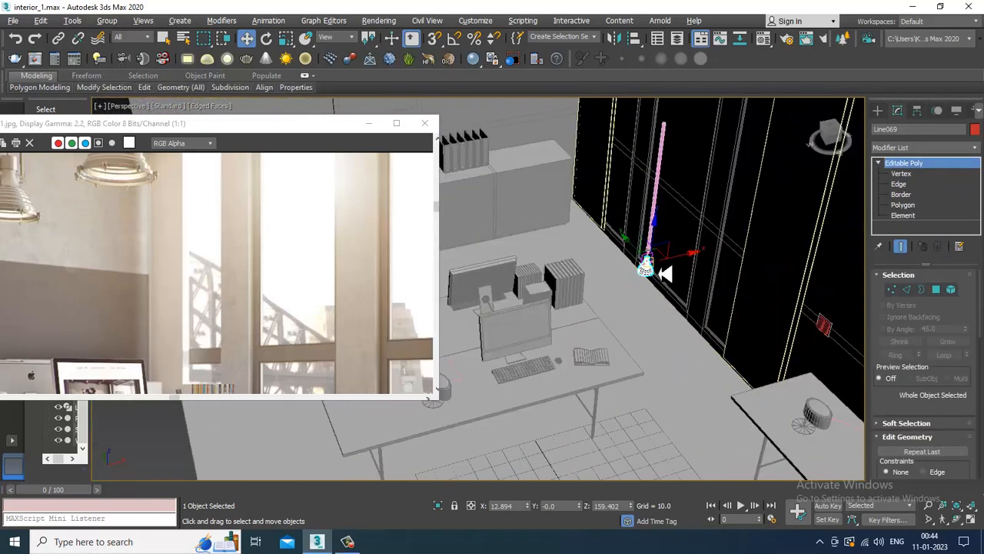
pyautogui.scroll(8, 653, 268)
pyautogui.scroll(2, 626, 297)
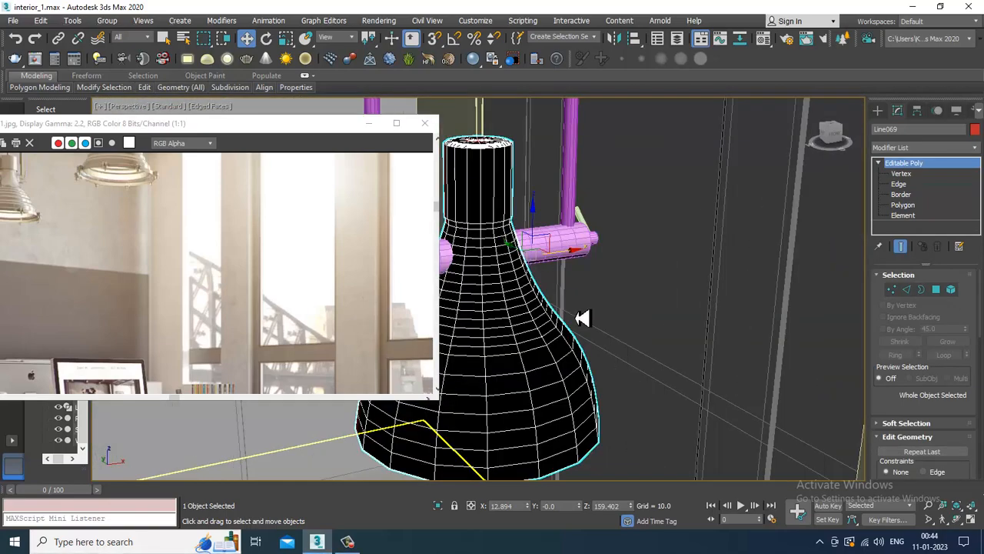
pyautogui.moveTo(583, 317); pyautogui.dragTo(608, 279, button='middle')
pyautogui.hotkey('alt', 'q')
pyautogui.click(631, 199)
pyautogui.moveTo(496, 178); pyautogui.dragTo(831, 218, button='middle')
pyautogui.scroll(3, 567, 230)
pyautogui.click(557, 227)
pyautogui.scroll(2, 559, 284)
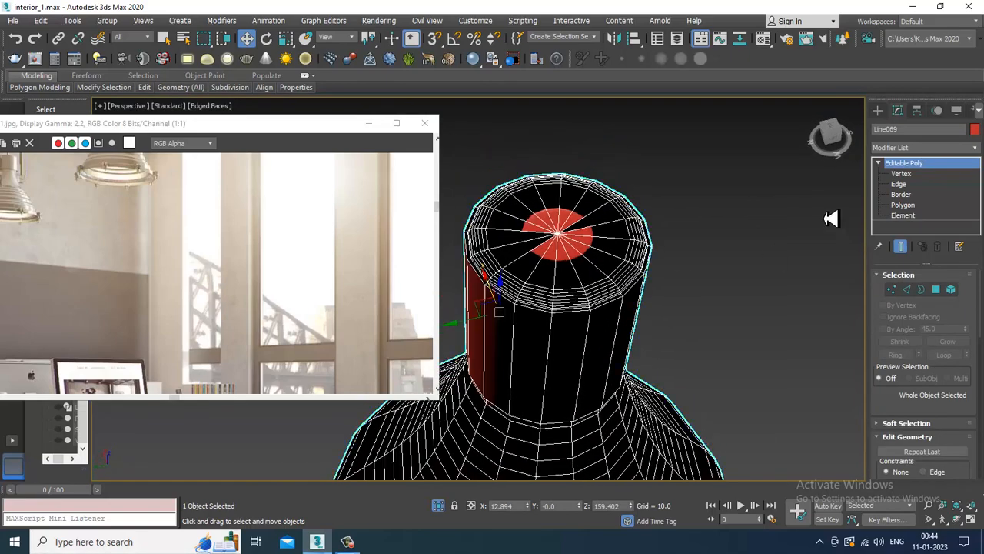
# Step: Apply a Shell modifier to the isolated shade and set its outer amount to 0.0
pyautogui.click(946, 148)
pyautogui.write('sh')
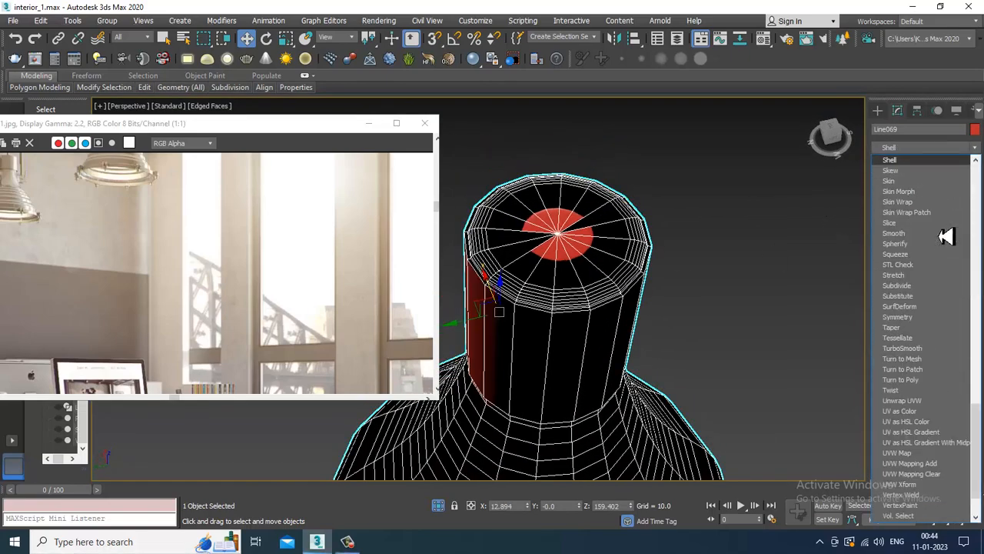
pyautogui.press('Return')
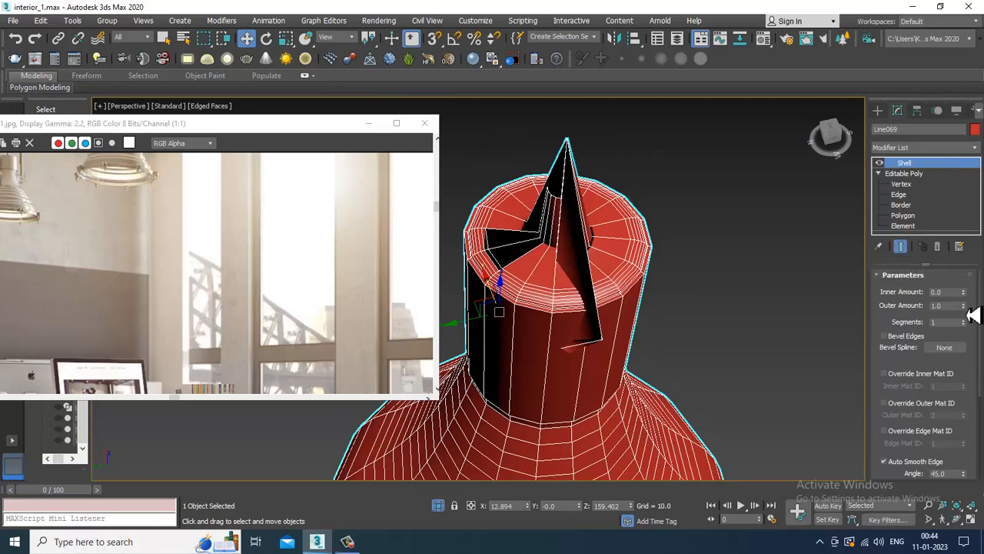
pyautogui.moveTo(962, 305); pyautogui.dragTo(80, 377)
pyautogui.scroll(-1, 84, 386)
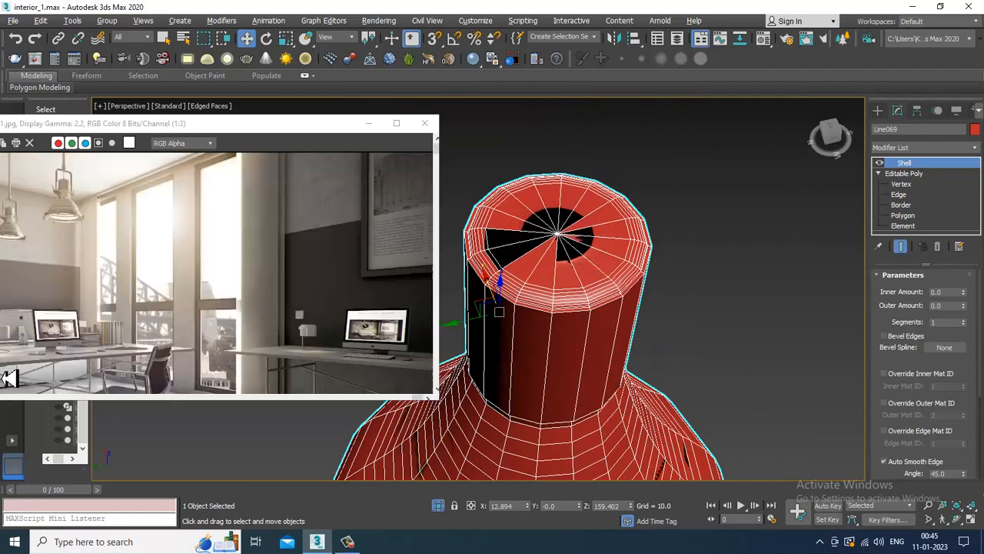
# Step: Convert the shelled lamp shade to an Editable Poly
pyautogui.keyDown('alt'); pyautogui.moveTo(604, 466); pyautogui.dragTo(658, 346, button='middle'); pyautogui.keyUp('alt')
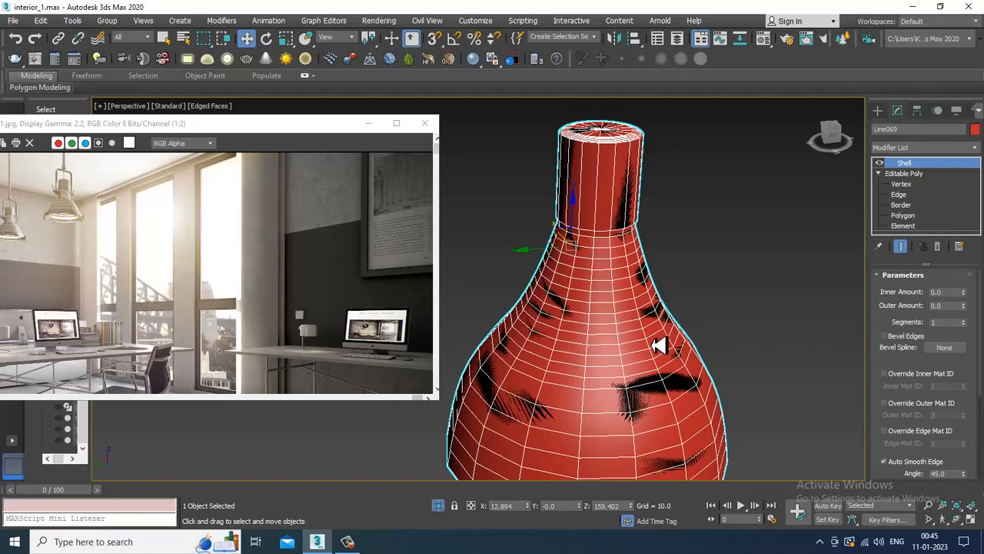
pyautogui.rightClick(607, 223)
pyautogui.moveTo(682, 343)
pyautogui.click(792, 350)
# Step: Add a new Shell modifier to the converted shade with an outer amount of 0.07
pyautogui.keyDown('alt'); pyautogui.moveTo(758, 274); pyautogui.dragTo(953, 138, button='middle'); pyautogui.keyUp('alt')
pyautogui.click(922, 149)
pyautogui.write('sh')
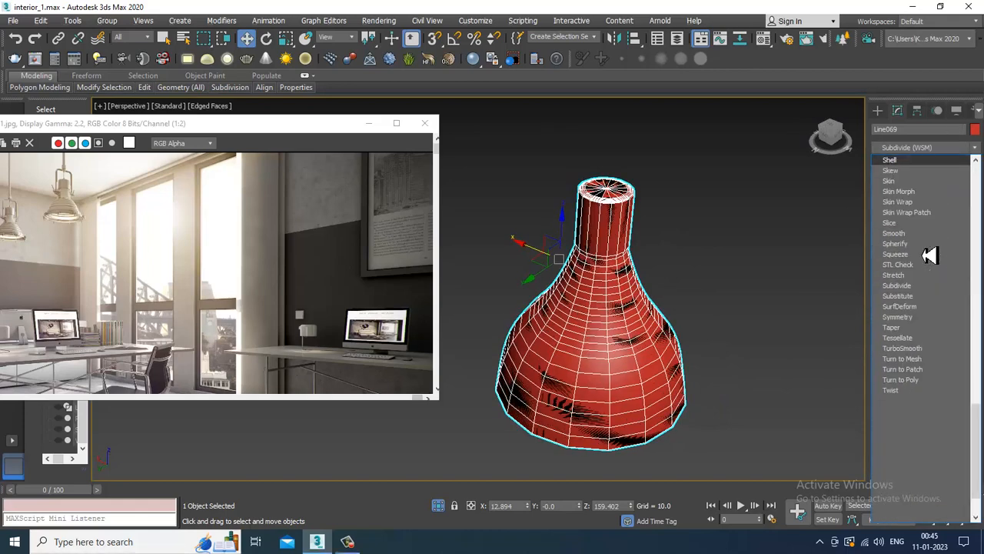
pyautogui.press('Return')
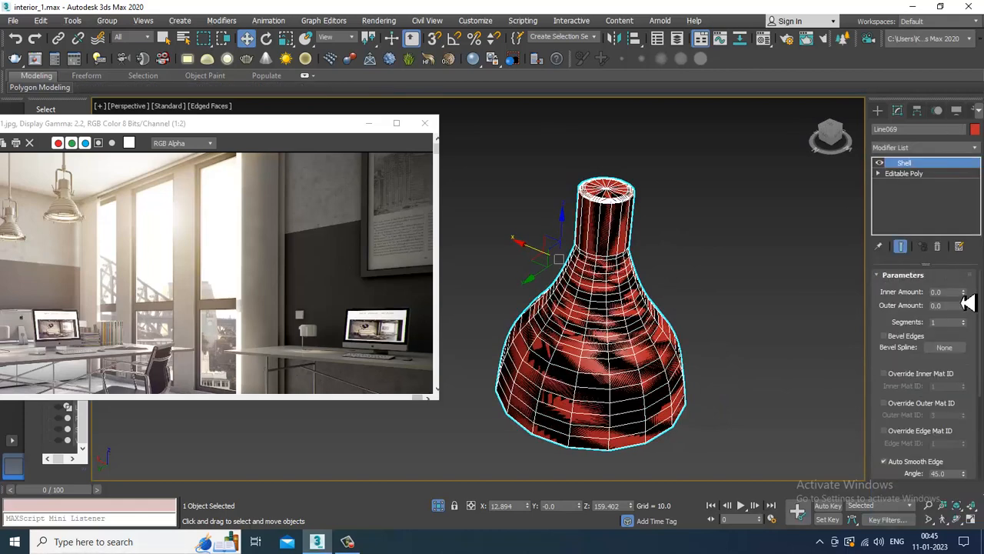
pyautogui.moveTo(966, 306); pyautogui.dragTo(967, 305)
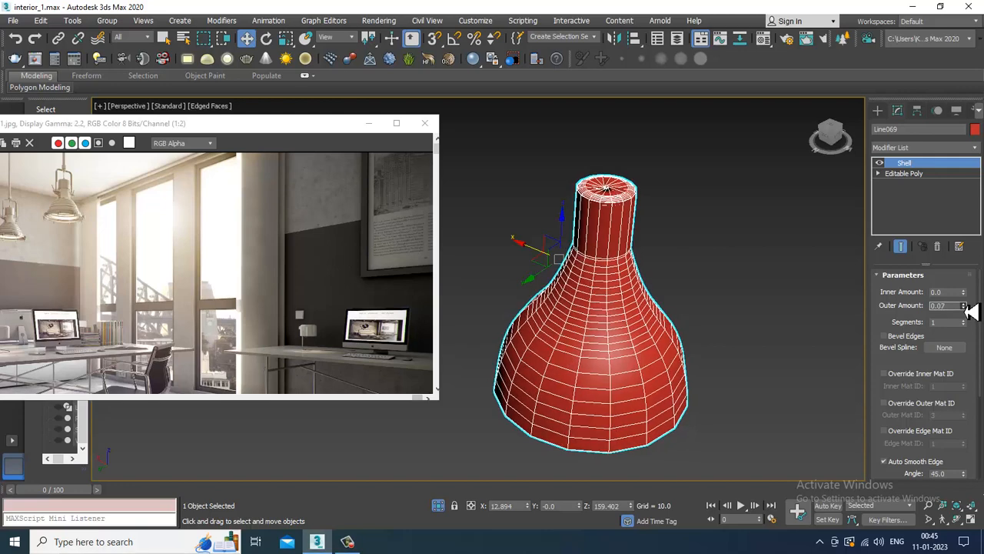
# Step: Convert the shelled lamp shade to an Editable Poly and end isolation to bring back the room
pyautogui.rightClick(609, 286)
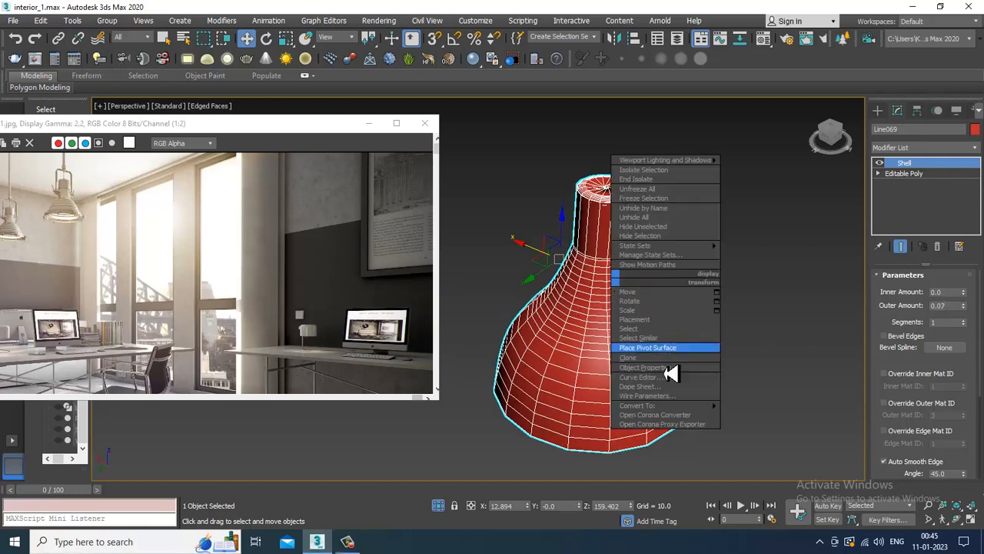
pyautogui.moveTo(688, 406)
pyautogui.click(783, 417)
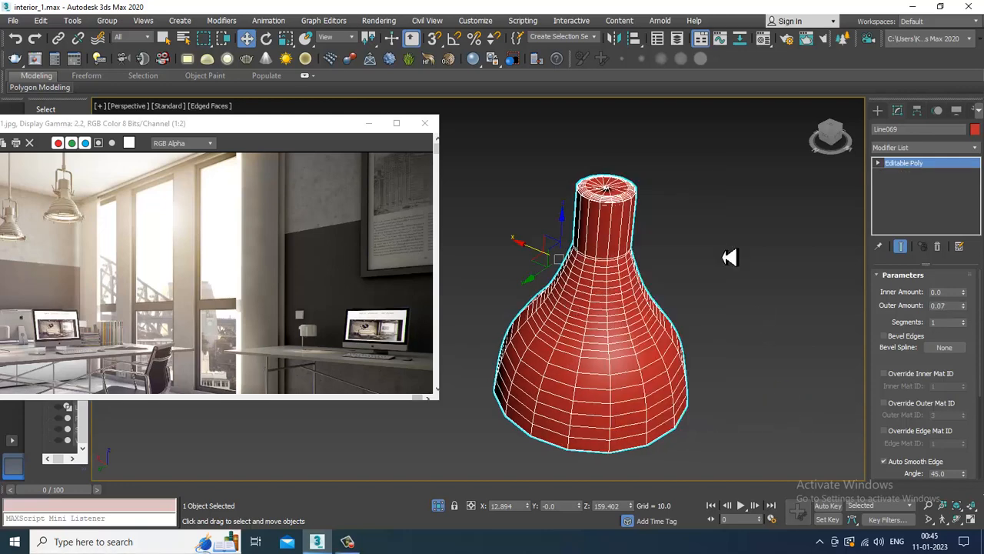
pyautogui.rightClick(710, 228)
pyautogui.click(747, 130)
pyautogui.scroll(-10, 653, 211)
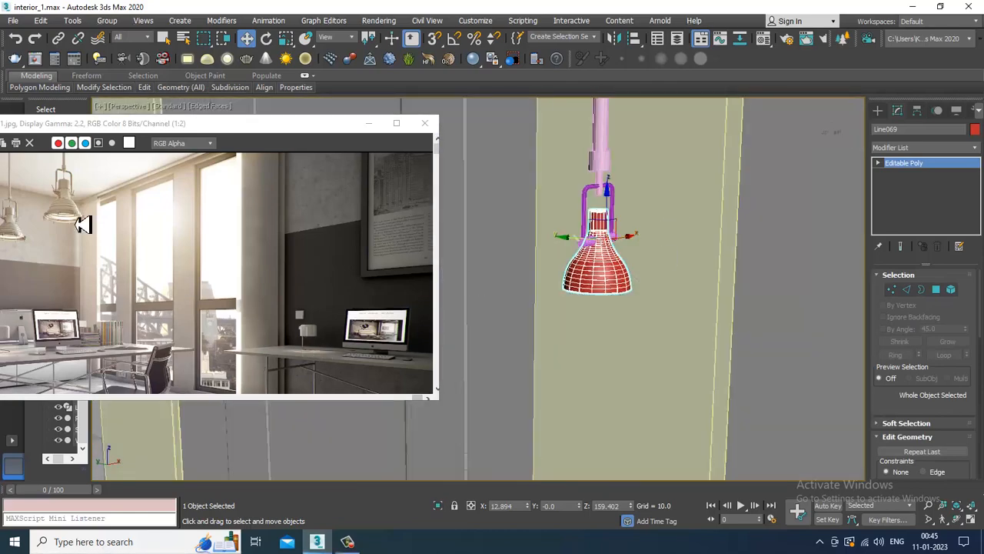
# Step: Examine the shade's neck and the suspension rod against the rest of the room
pyautogui.scroll(1, 92, 266)
pyautogui.scroll(5, 612, 260)
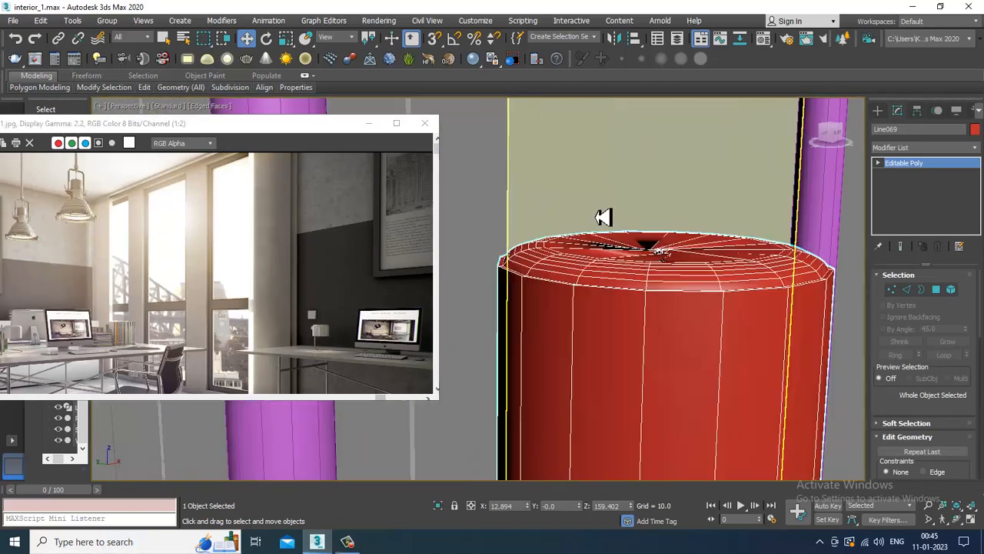
pyautogui.scroll(-5, 610, 230)
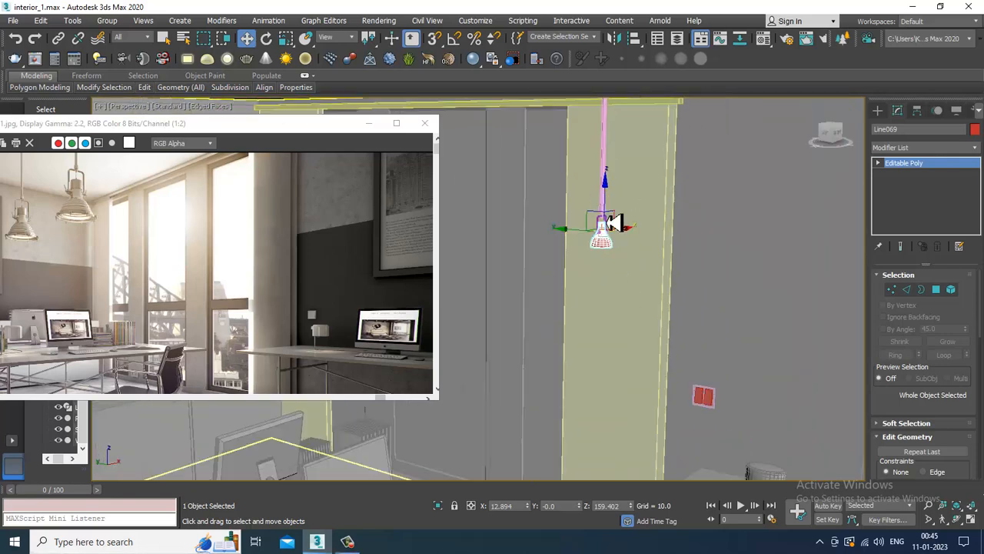
pyautogui.scroll(-1, 666, 256)
pyautogui.scroll(3, 666, 256)
pyautogui.click(592, 273)
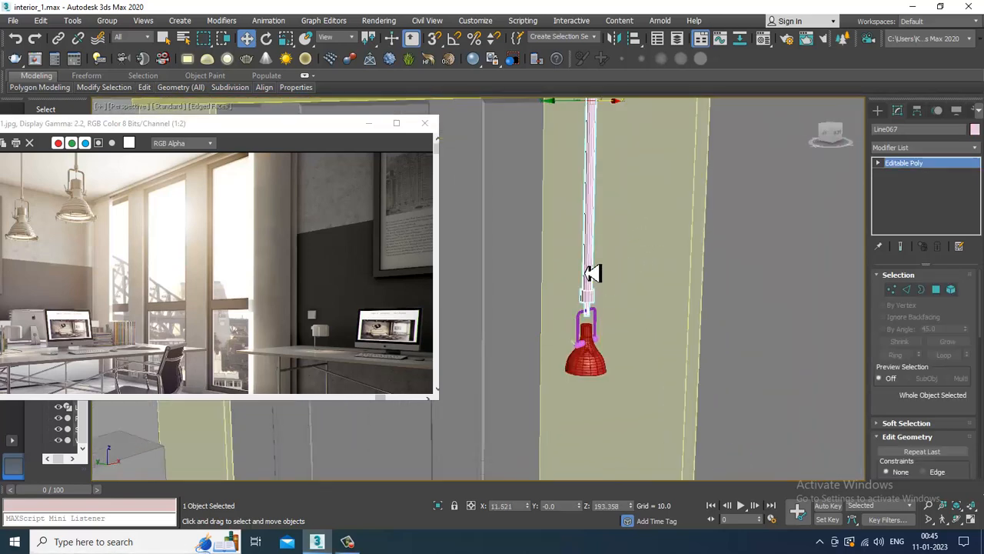
pyautogui.scroll(-3, 708, 238)
pyautogui.scroll(4, 691, 275)
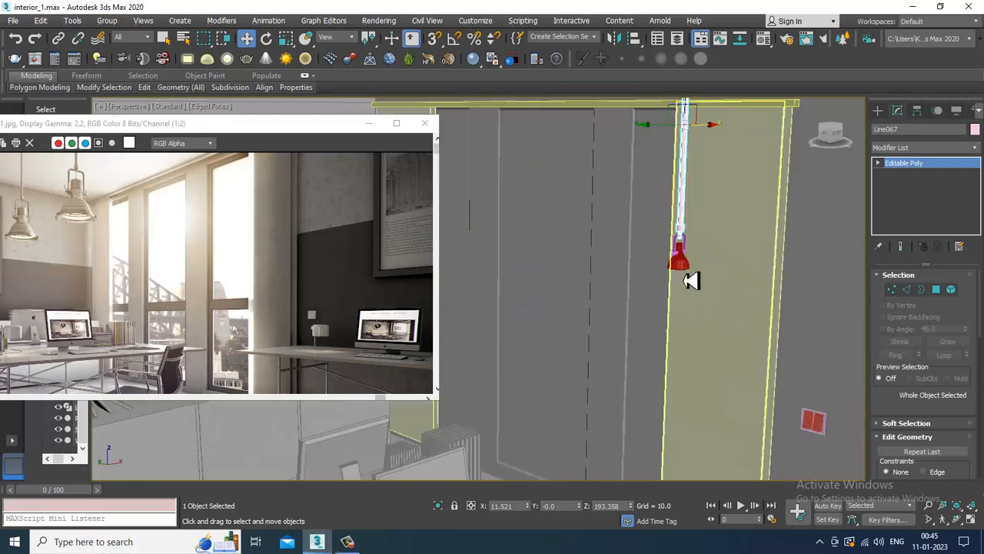
# Step: Select the lamp head's shade, bracket and pins without the rod or walls, and scale them uniformly to about 237 percent
pyautogui.click(685, 265)
pyautogui.scroll(-1, 679, 256)
pyautogui.keyDown('alt'); pyautogui.moveTo(658, 222); pyautogui.dragTo(723, 198, button='middle'); pyautogui.keyUp('alt')
pyautogui.moveTo(756, 315); pyautogui.dragTo(671, 119)
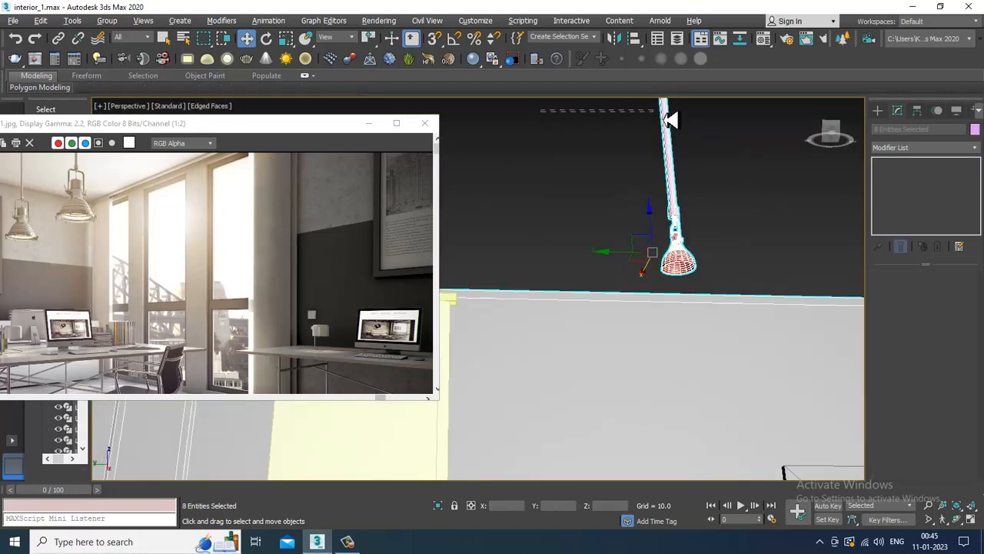
pyautogui.keyDown('alt'); pyautogui.moveTo(716, 202); pyautogui.dragTo(653, 250, button='middle'); pyautogui.keyUp('alt')
pyautogui.scroll(-5, 667, 270)
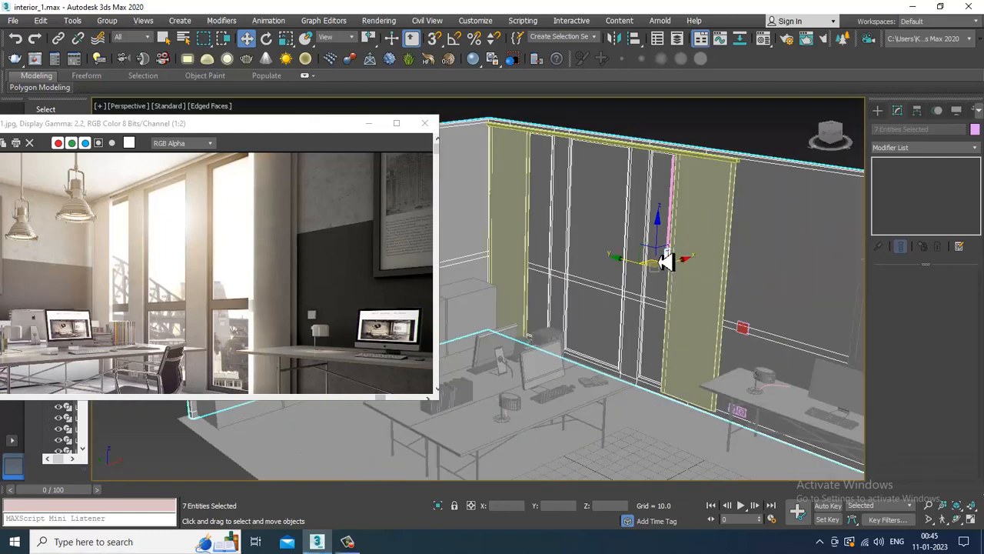
pyautogui.scroll(4, 696, 258)
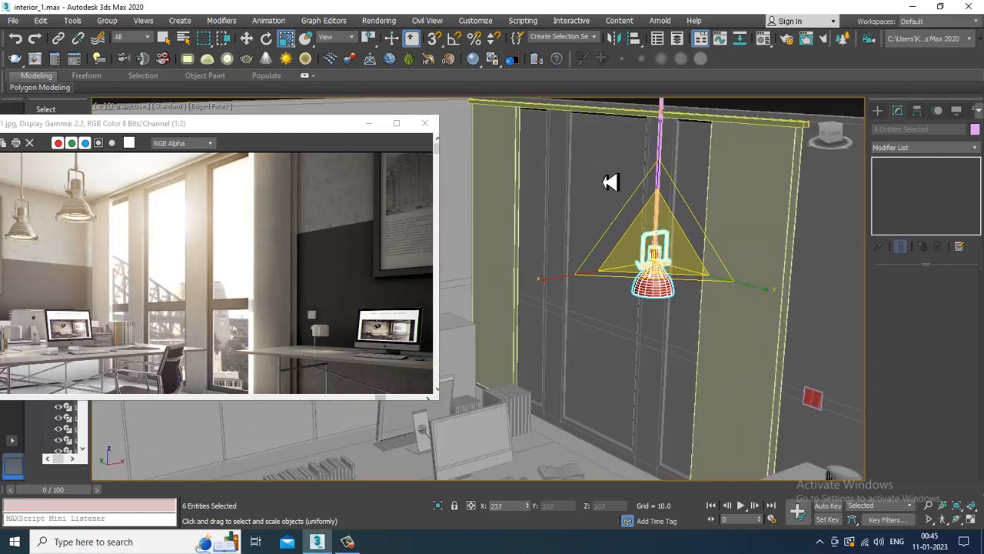
# Step: Move the enlarged lamp head down about 9.35 units so its bracket meets the end of the suspension rod
pyautogui.press('w')
pyautogui.scroll(4, 659, 238)
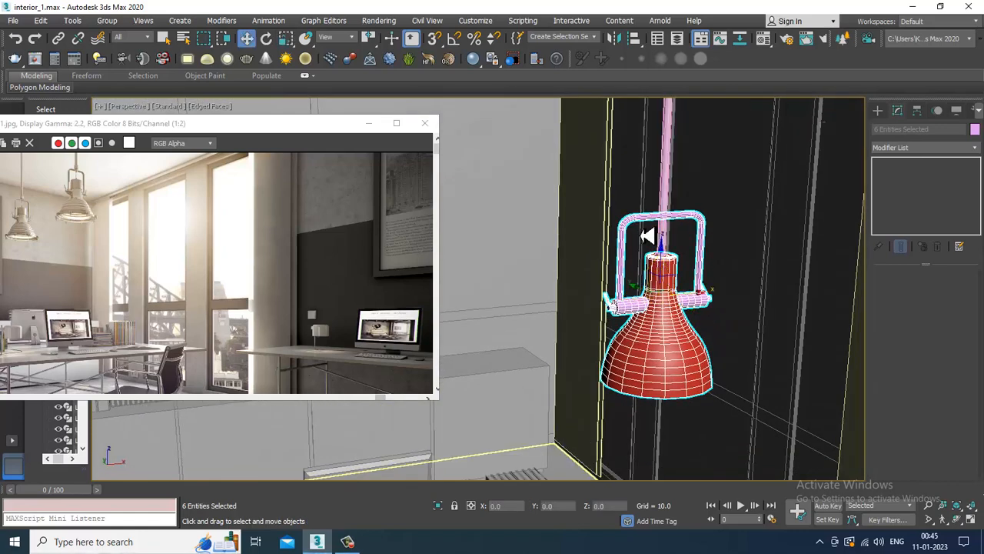
pyautogui.moveTo(662, 275); pyautogui.dragTo(687, 327)
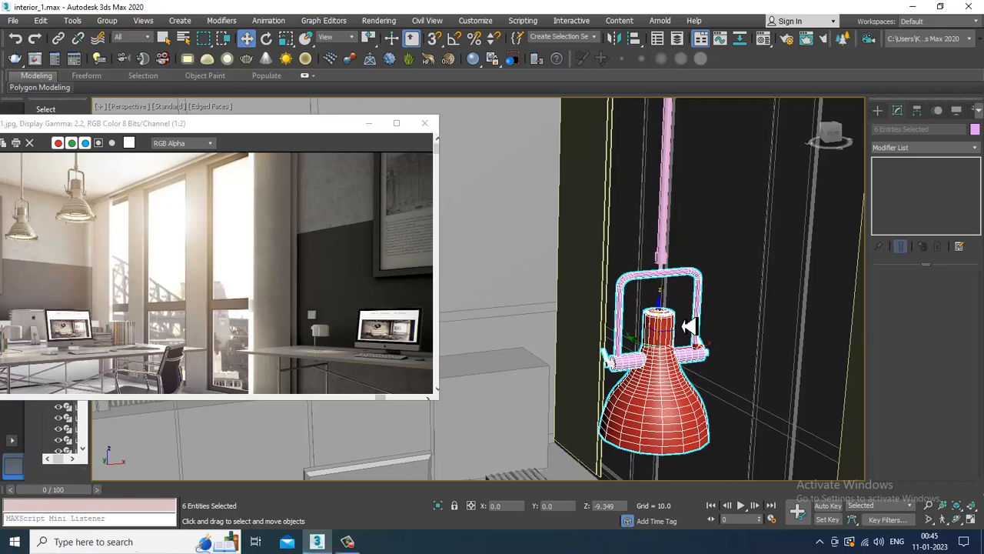
pyautogui.scroll(-6, 692, 331)
# Step: Move the complete pendant lamp, including its rod, over the desk in front of the window and raise it slightly
pyautogui.scroll(4, 699, 288)
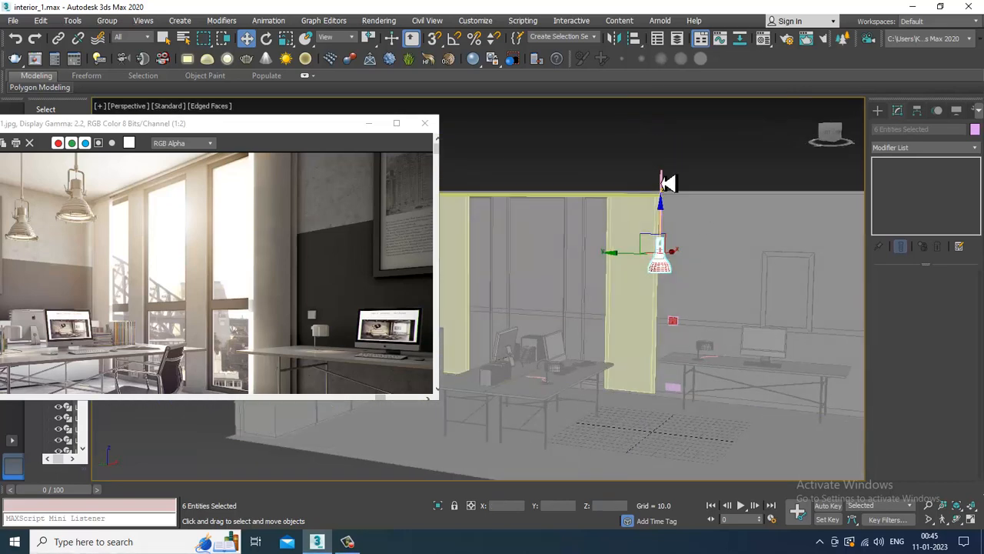
pyautogui.scroll(-4, 666, 197)
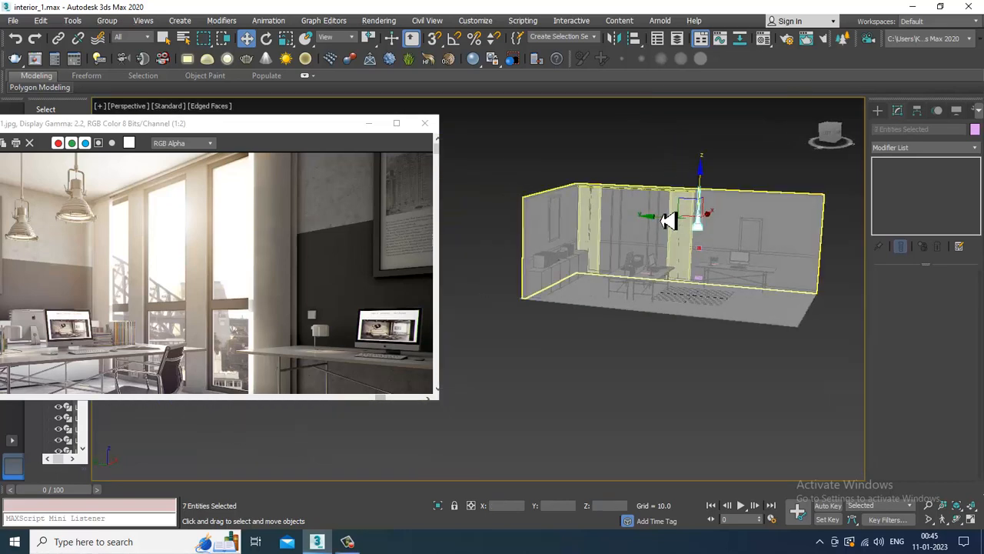
pyautogui.moveTo(667, 231); pyautogui.dragTo(603, 218)
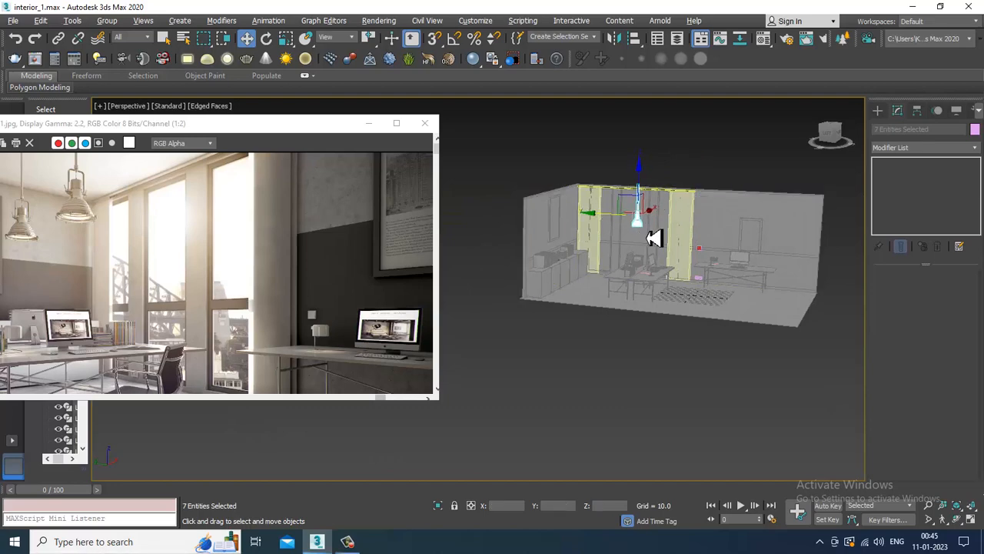
pyautogui.scroll(8, 654, 238)
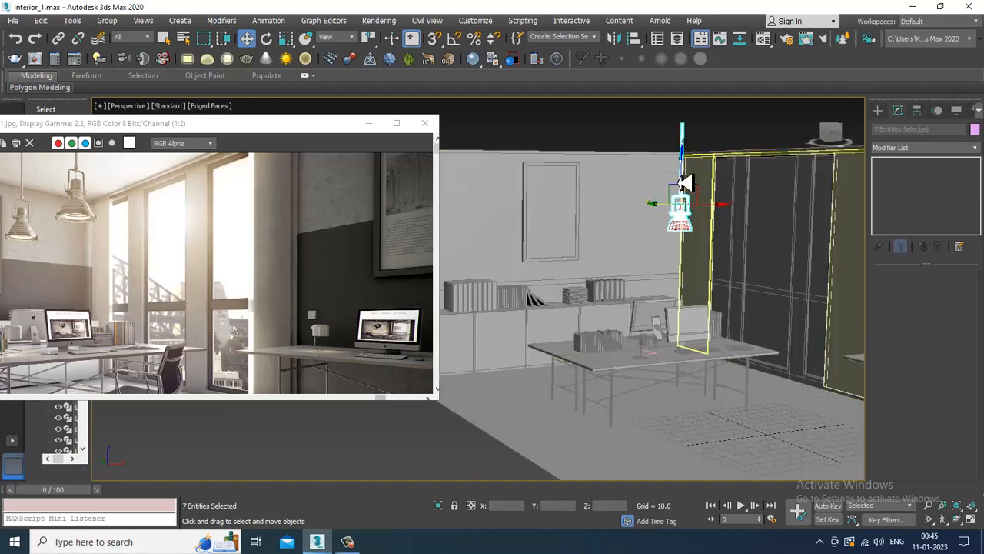
pyautogui.moveTo(688, 183); pyautogui.dragTo(687, 164)
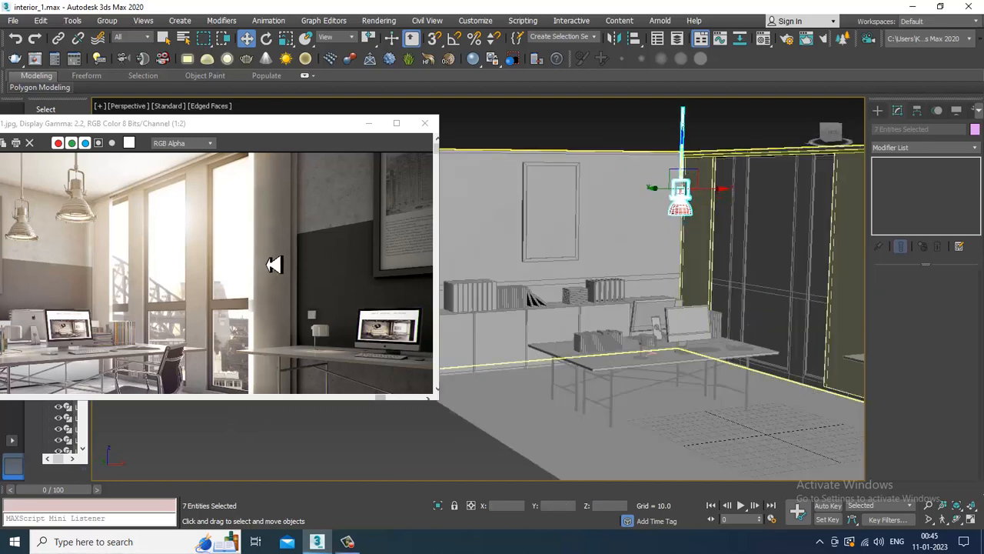
pyautogui.keyDown('alt'); pyautogui.moveTo(659, 262); pyautogui.dragTo(715, 266, button='middle'); pyautogui.keyUp('alt')
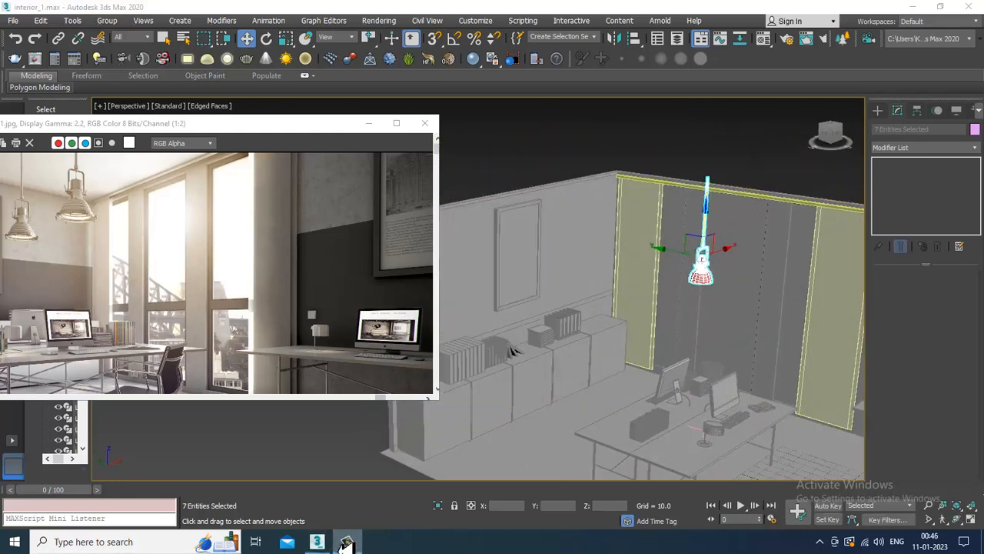
# Step: Clone the complete pendant lamp as one Copy, offset about 128 units along the Y axis
pyautogui.keyDown('alt'); pyautogui.moveTo(824, 285); pyautogui.dragTo(696, 270, button='middle'); pyautogui.keyUp('alt')
pyautogui.moveTo(696, 271)
pyautogui.keyDown('shift'); pyautogui.mouseDown()
pyautogui.moveTo(654, 259)
pyautogui.moveTo(464, 264)
pyautogui.moveTo(538, 270)
pyautogui.mouseUp(); pyautogui.keyUp('shift')
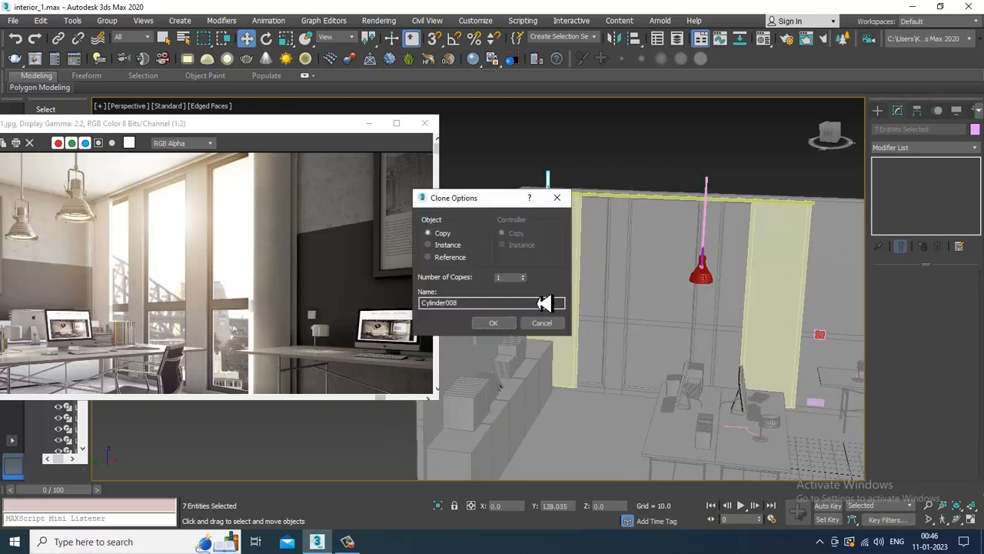
pyautogui.click(493, 323)
# Step: Bring the office chair in the reference image into close view
pyautogui.moveTo(126, 345); pyautogui.dragTo(206, 277, button='middle')
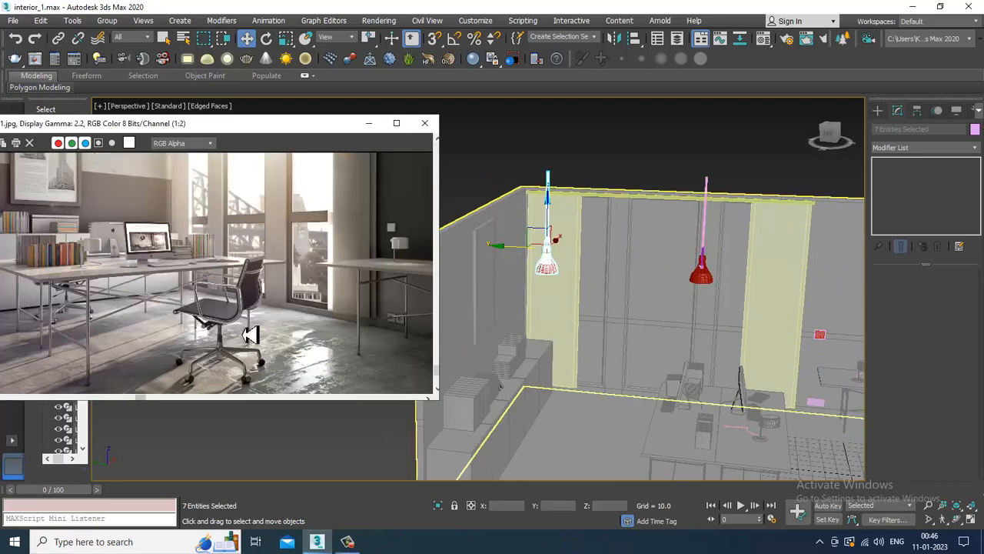
pyautogui.scroll(2, 250, 334)
pyautogui.moveTo(256, 323); pyautogui.dragTo(259, 305, button='middle')
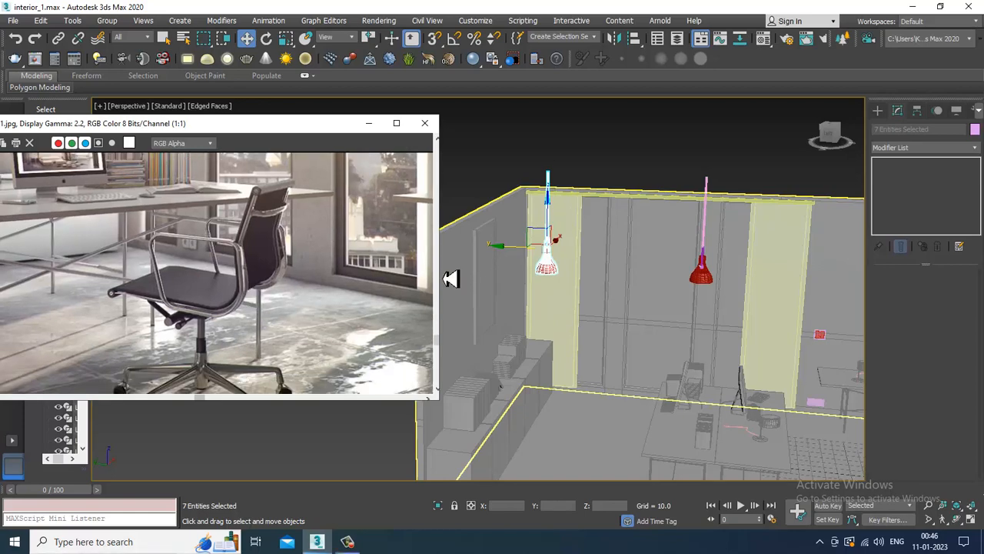
# Step: Maximize the Left view and bring the area around the desks into close view
pyautogui.hotkey('alt', 'w')
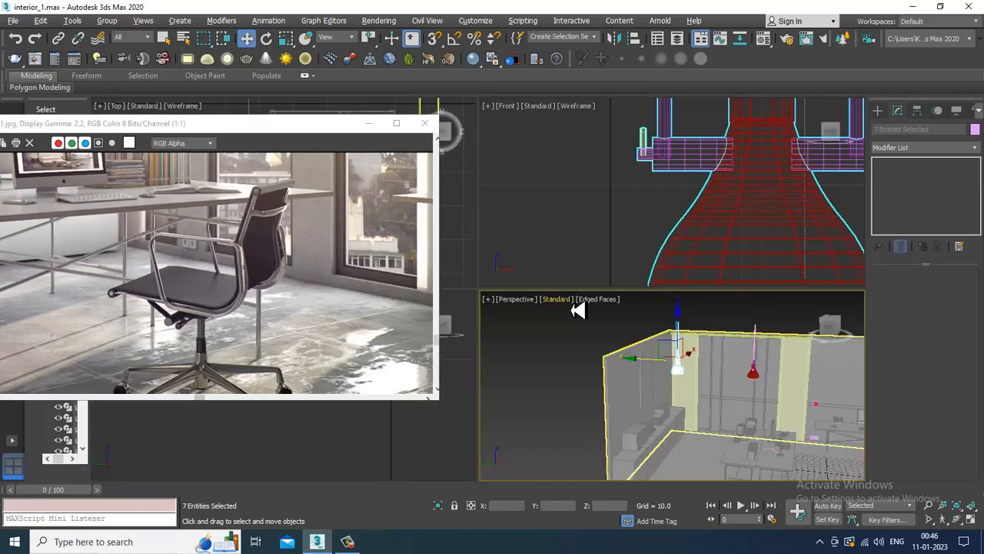
pyautogui.moveTo(804, 182); pyautogui.dragTo(734, 198, button='middle')
pyautogui.hotkey('alt', 'w')
pyautogui.scroll(-10, 685, 312)
pyautogui.moveTo(685, 313); pyautogui.dragTo(593, 189, button='middle')
pyautogui.hotkey('alt', 'w')
pyautogui.middleClick(388, 447)
pyautogui.hotkey('alt', 'w')
pyautogui.press('z')
pyautogui.scroll(-5, 574, 321)
pyautogui.moveTo(574, 227); pyautogui.dragTo(591, 127, button='middle')
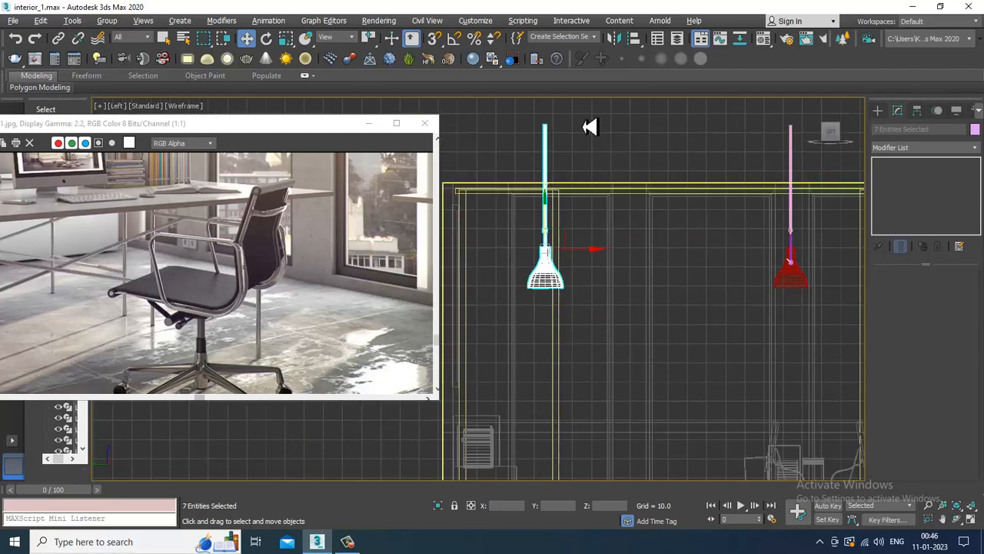
pyautogui.scroll(-8, 590, 127)
pyautogui.scroll(3, 715, 281)
pyautogui.scroll(2, 639, 308)
pyautogui.moveTo(684, 287); pyautogui.dragTo(618, 293, button='middle')
pyautogui.scroll(2, 618, 293)
pyautogui.moveTo(689, 316); pyautogui.dragTo(621, 304, button='middle')
pyautogui.scroll(4, 683, 287)
pyautogui.moveTo(491, 283); pyautogui.dragTo(635, 257, button='middle')
# Step: Draw an open four-point line for the chair's backrest and seat profile between the desks, with viewport rendering turned off
pyautogui.click(878, 110)
pyautogui.click(891, 127)
pyautogui.click(897, 194)
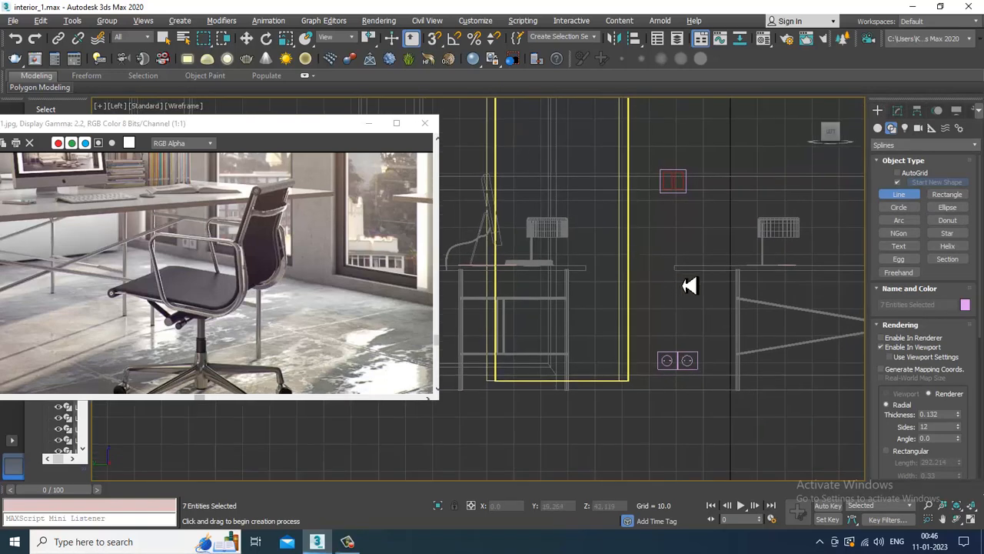
pyautogui.moveTo(690, 286); pyautogui.dragTo(649, 270, button='middle')
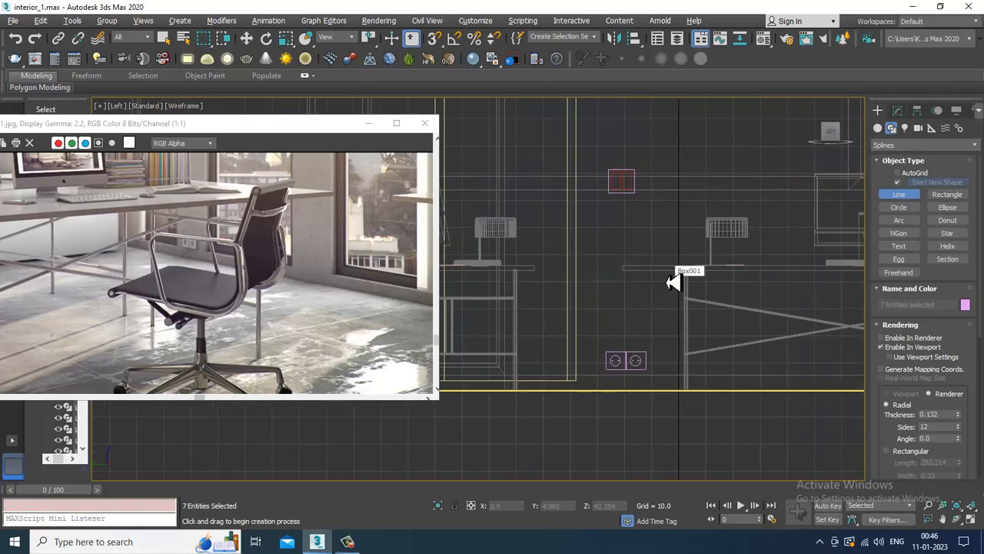
pyautogui.click(664, 239)
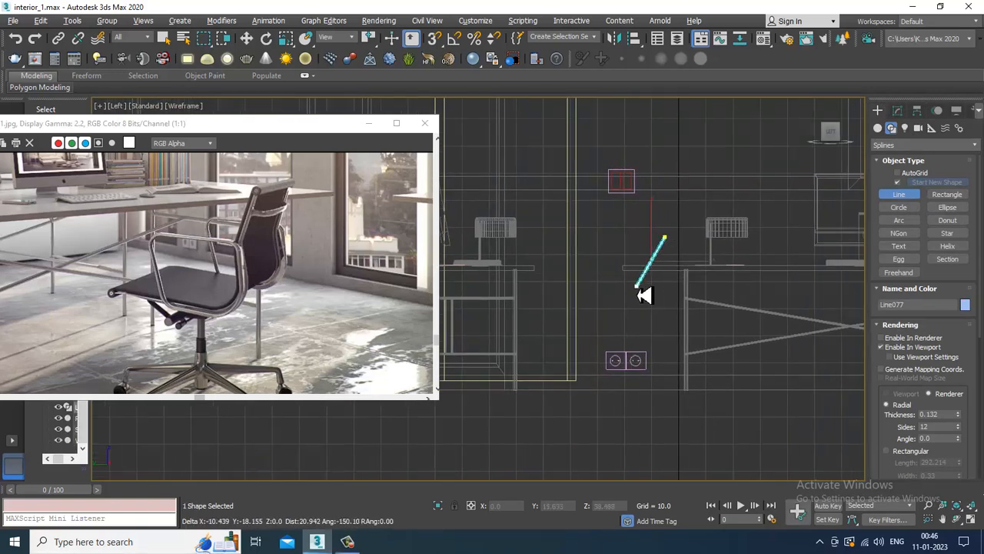
pyautogui.rightClick(654, 292)
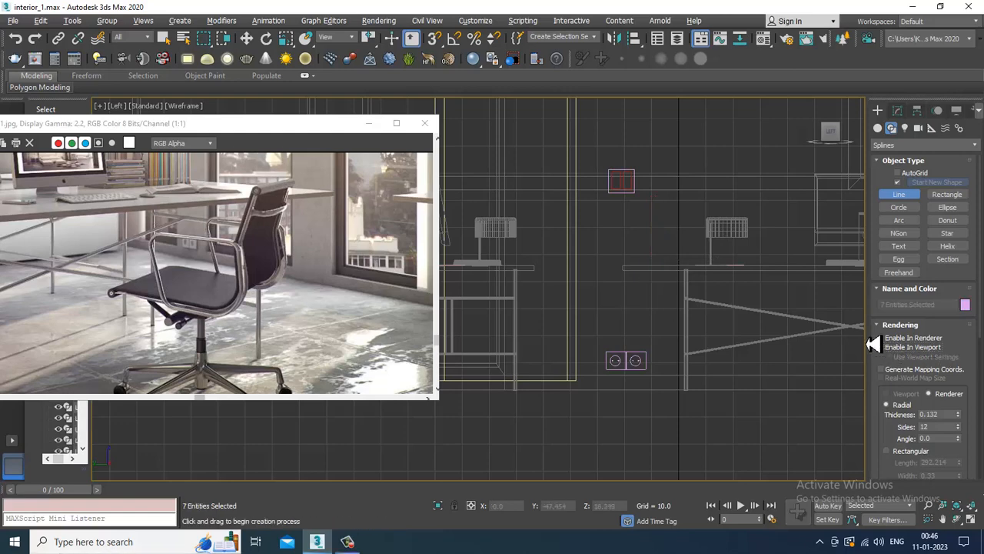
pyautogui.click(652, 234)
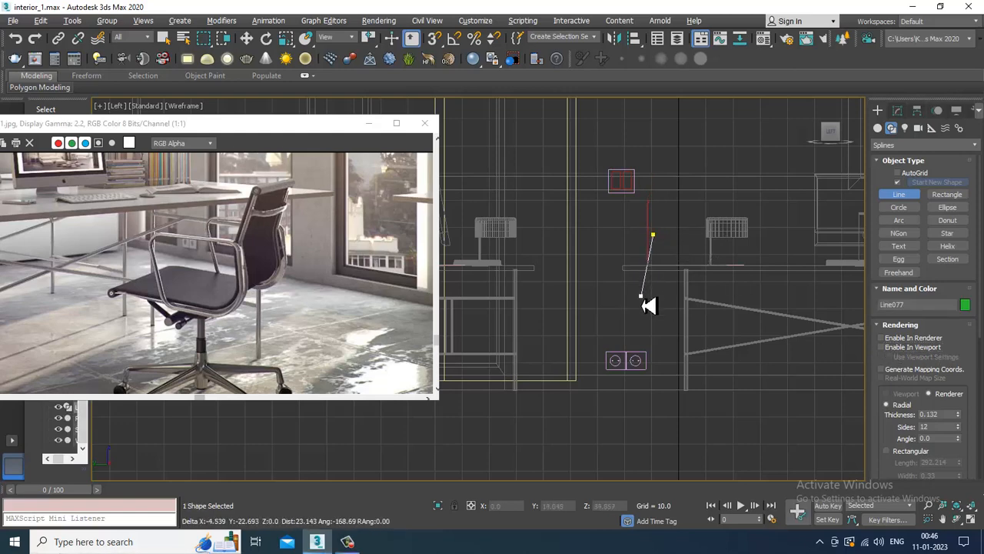
pyautogui.click(652, 349)
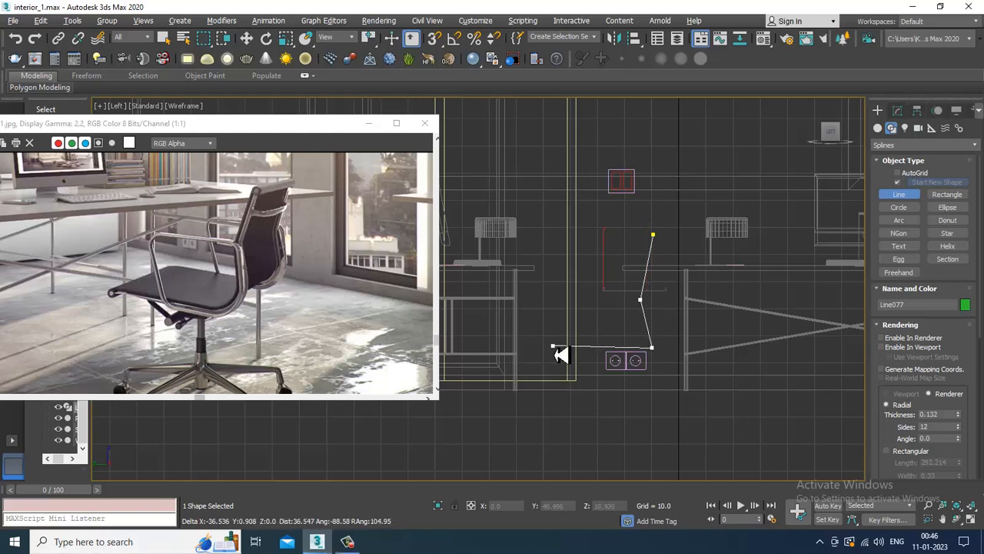
pyautogui.click(568, 350)
pyautogui.rightClick(567, 359)
# Step: Scale the chair profile line down slightly and move it up about 8 units above the wall sockets
pyautogui.press('w')
pyautogui.press('r')
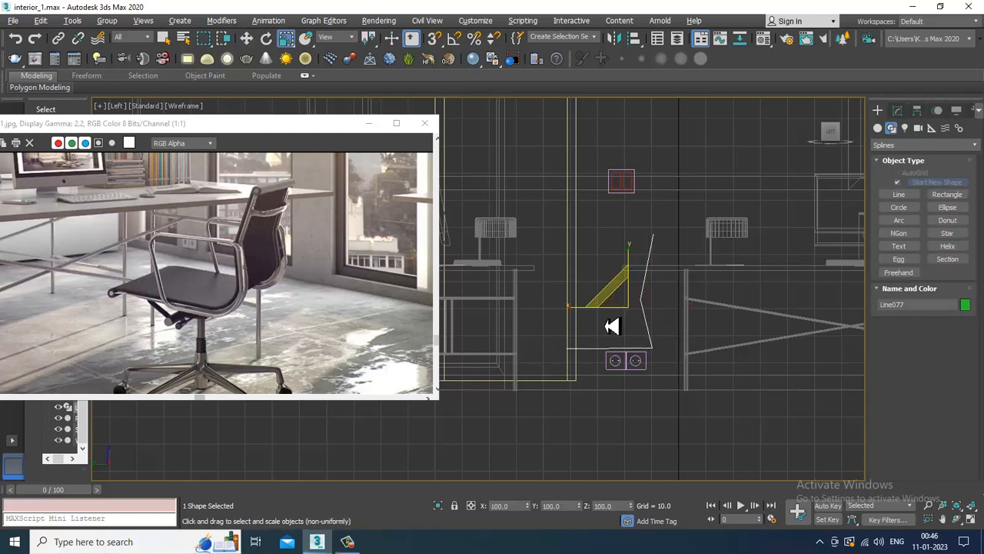
pyautogui.moveTo(623, 305); pyautogui.dragTo(637, 329)
pyautogui.press('w')
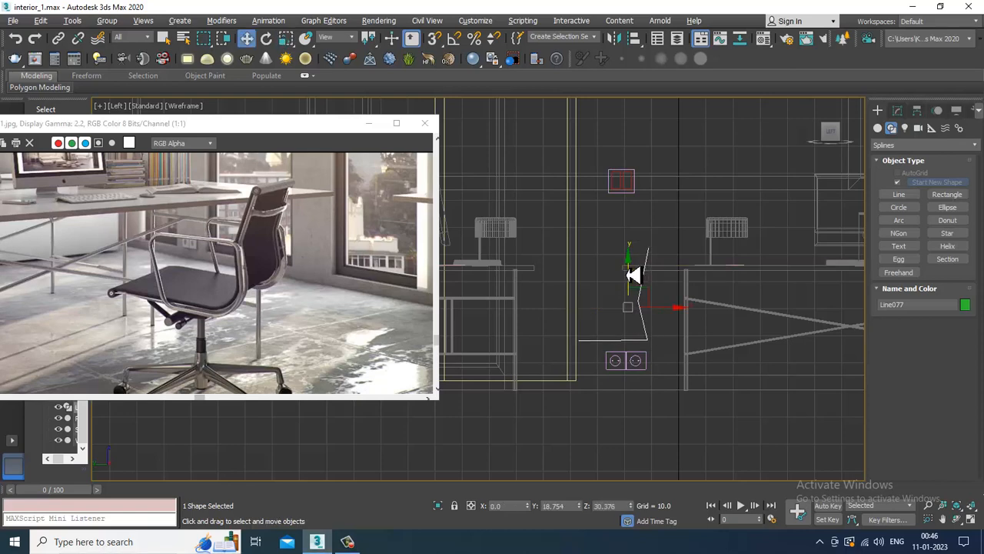
pyautogui.moveTo(633, 275); pyautogui.dragTo(643, 255)
pyautogui.scroll(4, 672, 273)
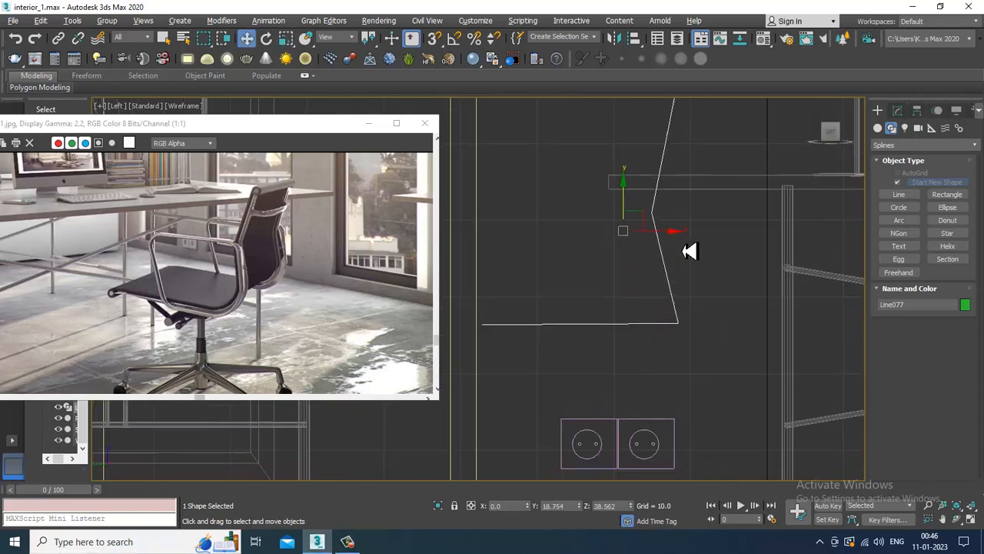
# Step: Fillet the chair profile's seat-to-backrest corner with a broad curve and slightly round the bend in the middle of the backrest
pyautogui.scroll(6, 691, 254)
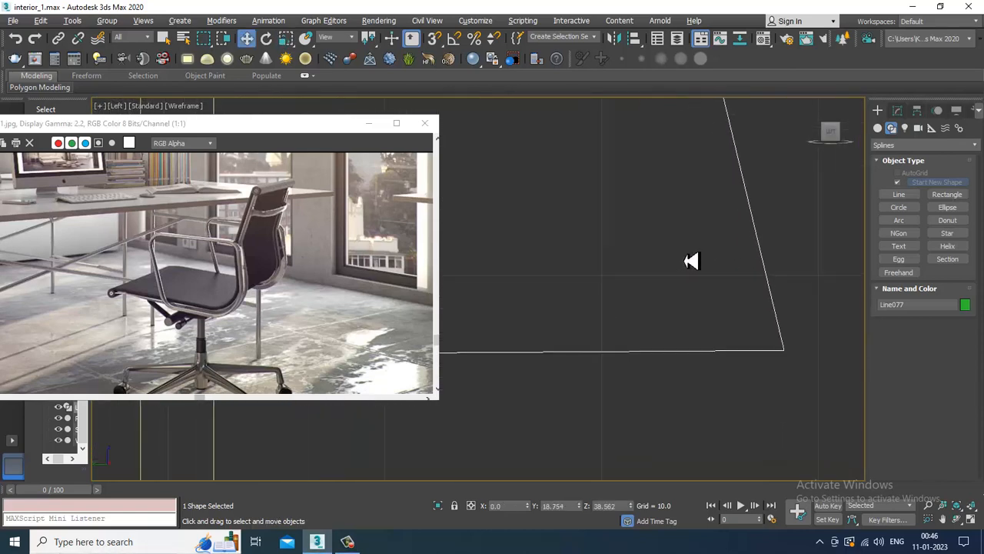
pyautogui.scroll(2, 691, 261)
pyautogui.scroll(-5, 703, 264)
pyautogui.press('1')
pyautogui.moveTo(785, 289); pyautogui.dragTo(735, 362)
pyautogui.scroll(-5, 923, 428)
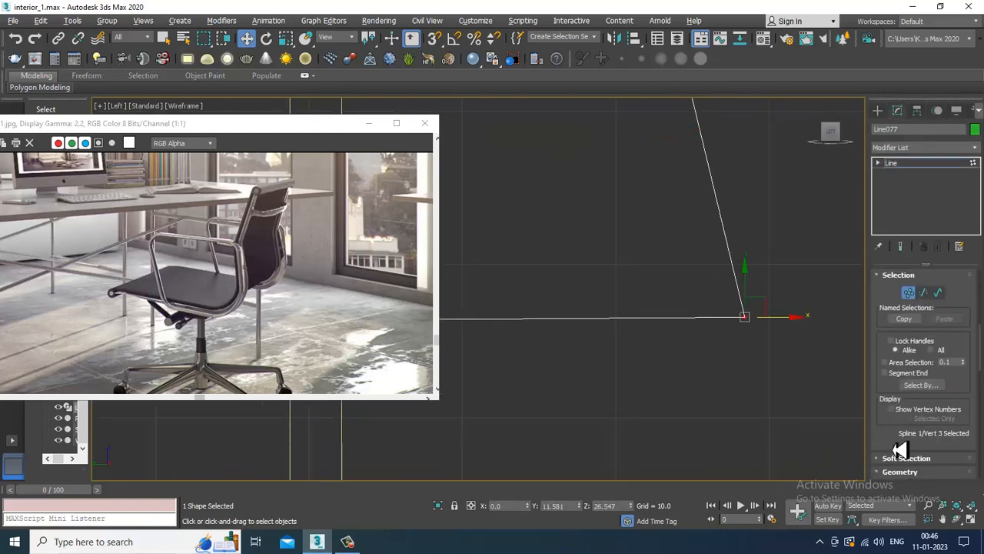
pyautogui.scroll(-8, 900, 450)
pyautogui.click(900, 448)
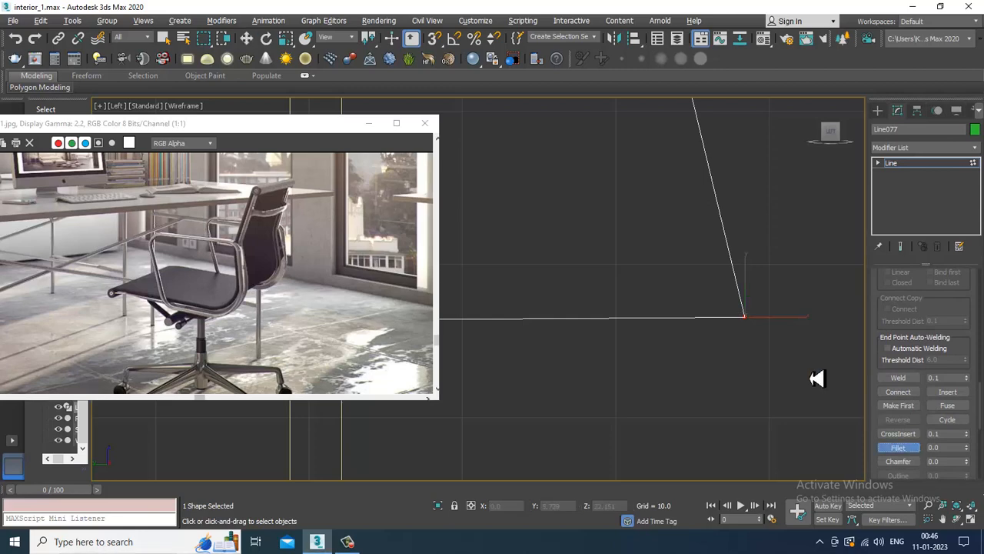
pyautogui.moveTo(753, 326); pyautogui.dragTo(747, 197)
pyautogui.scroll(-2, 731, 215)
pyautogui.moveTo(714, 231); pyautogui.dragTo(707, 325, button='middle')
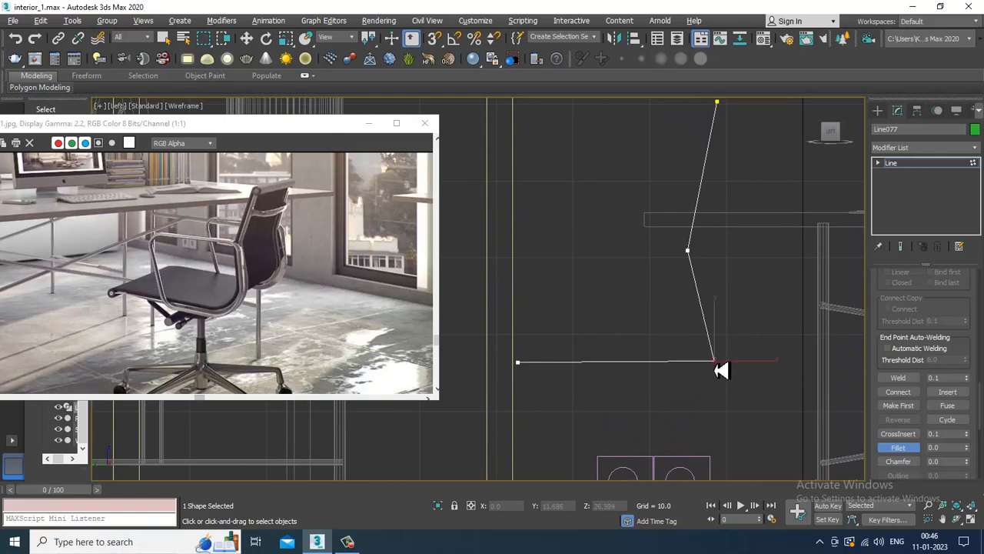
pyautogui.moveTo(717, 364); pyautogui.dragTo(699, 291)
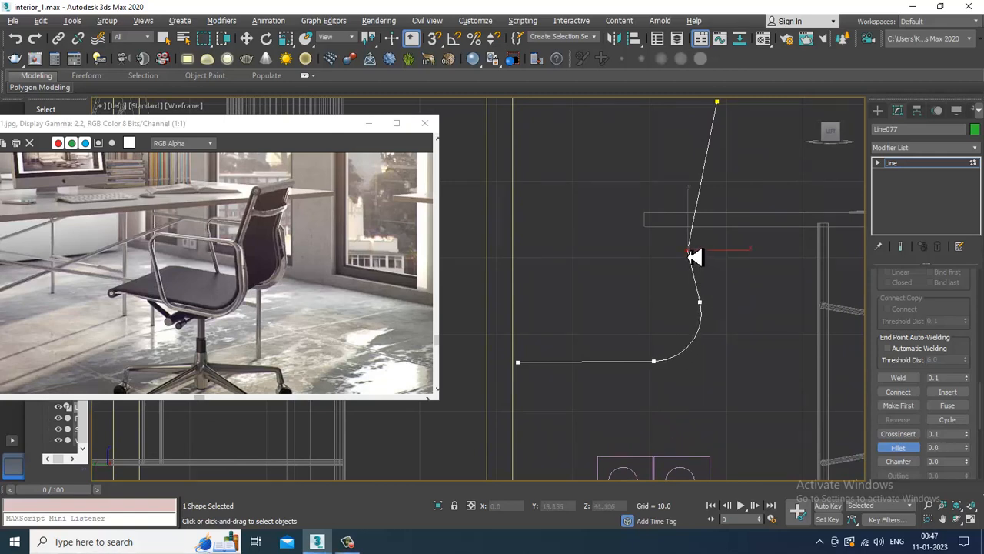
pyautogui.press('w')
pyautogui.moveTo(716, 176); pyautogui.dragTo(706, 242, button='middle')
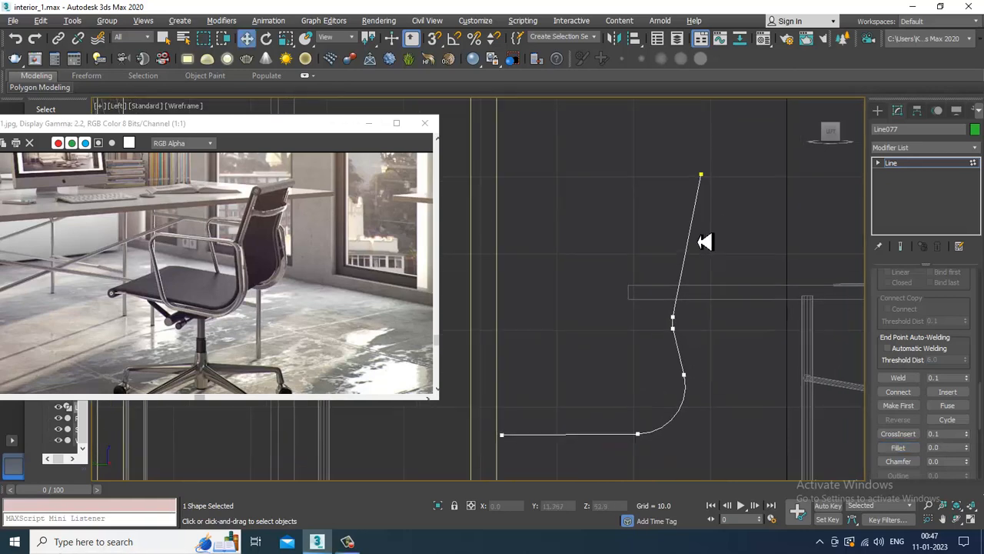
pyautogui.moveTo(472, 275); pyautogui.dragTo(461, 273, button='middle')
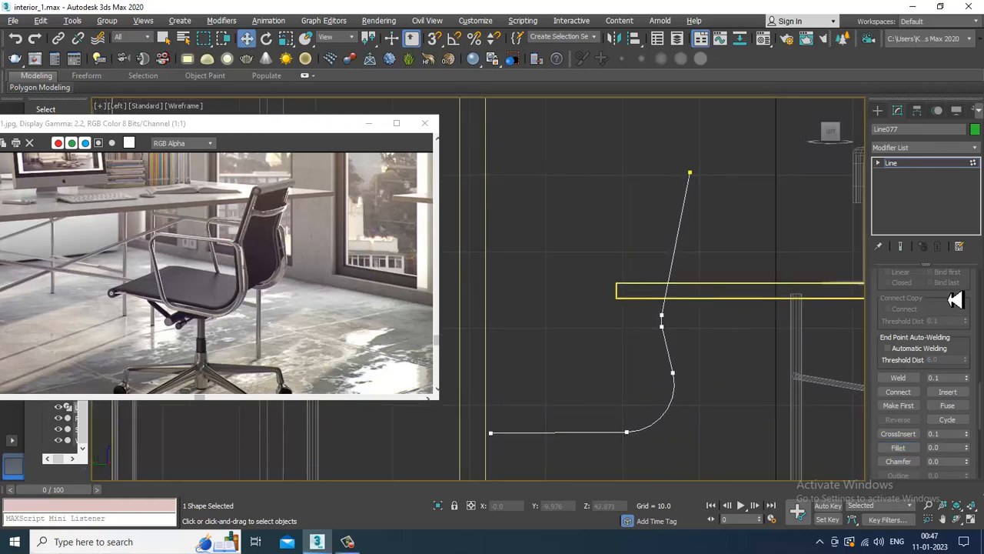
# Step: Show the chair profile in the viewport with a rectangular section, 1408.47 long and 0.71 wide
pyautogui.scroll(10, 943, 316)
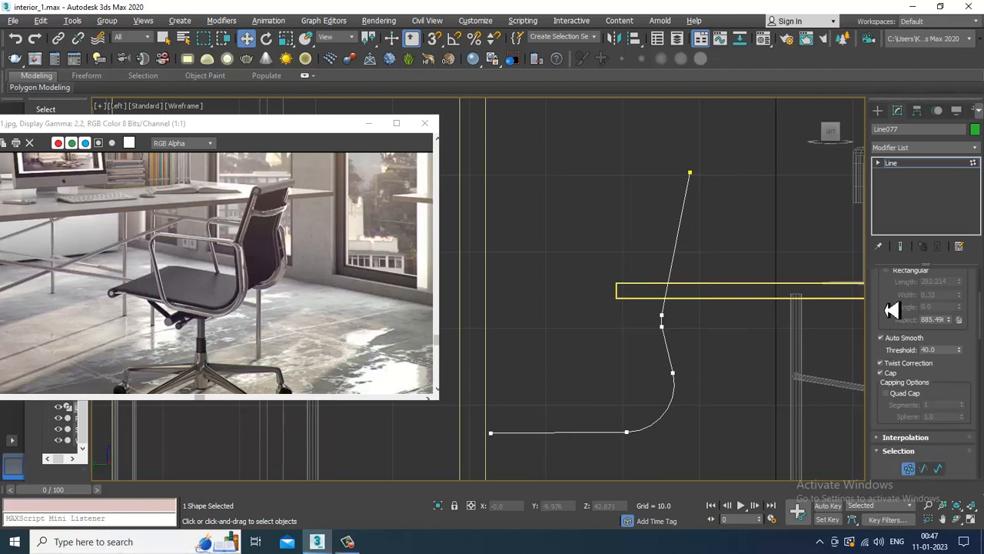
pyautogui.click(905, 297)
pyautogui.click(908, 402)
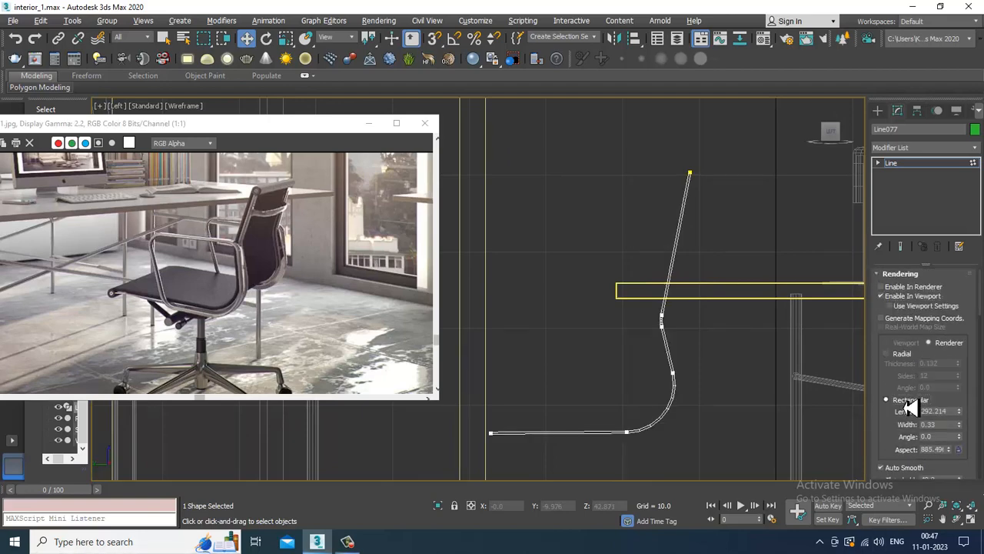
pyautogui.moveTo(971, 421); pyautogui.dragTo(972, 390)
pyautogui.moveTo(967, 434); pyautogui.dragTo(891, 196)
# Step: Set the chair profile's rectangular section to a length of 56.339 and a width of 1.13, checking it in the Perspective view
pyautogui.hotkey('alt', 'w')
pyautogui.middleClick(717, 401)
pyautogui.hotkey('alt', 'w')
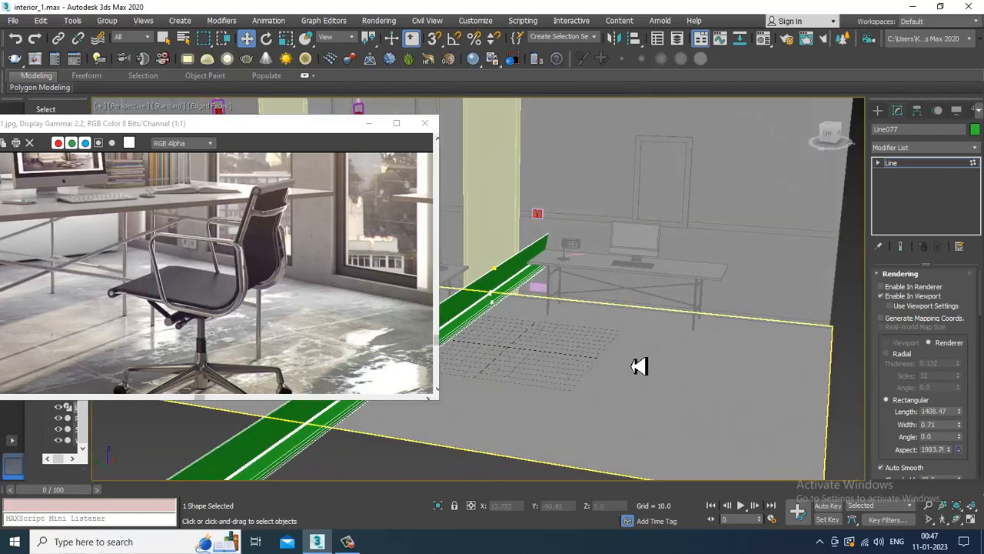
pyautogui.moveTo(967, 421); pyautogui.dragTo(13, 479)
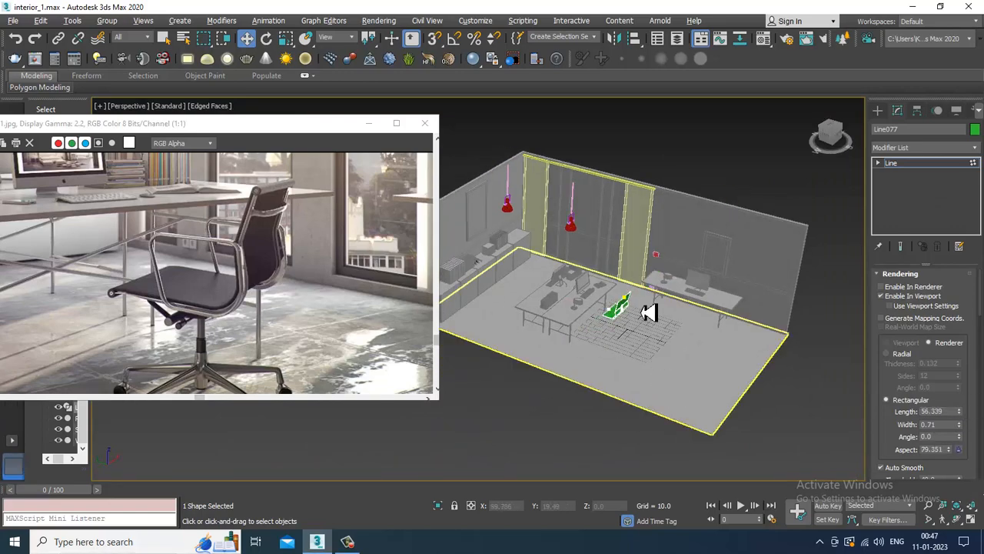
pyautogui.scroll(10, 649, 311)
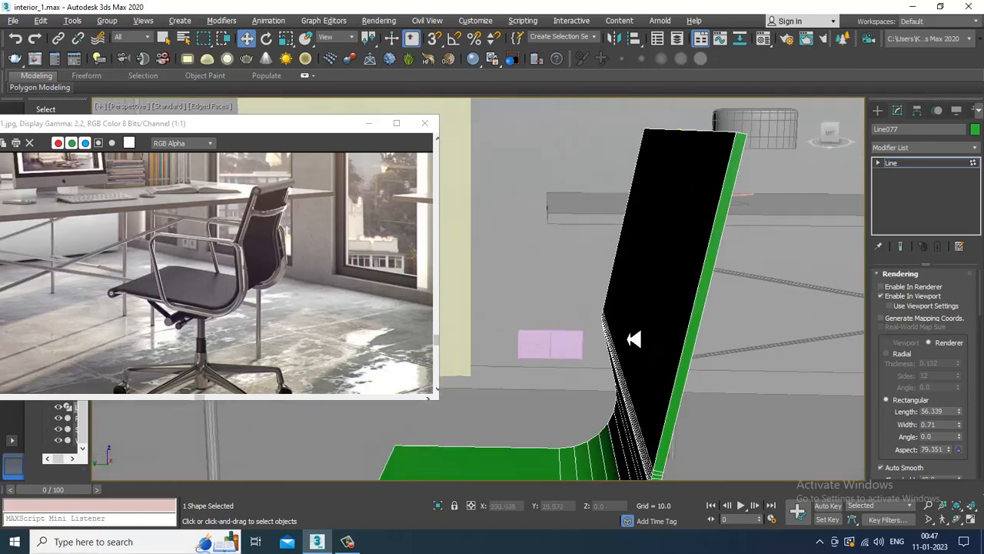
pyautogui.scroll(2, 634, 339)
pyautogui.moveTo(965, 436); pyautogui.dragTo(968, 408)
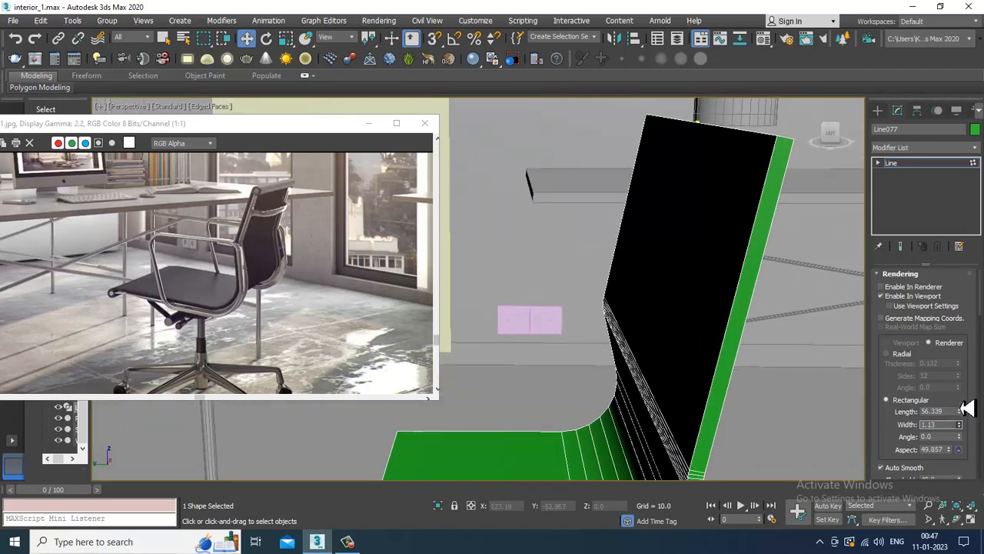
# Step: Lengthen the chair seat by moving the profile's front end vertex forward to Y 41.267
pyautogui.scroll(-6, 649, 308)
pyautogui.keyDown('alt'); pyautogui.moveTo(648, 308); pyautogui.dragTo(634, 339, button='middle'); pyautogui.keyUp('alt')
pyautogui.moveTo(551, 366); pyautogui.dragTo(460, 359)
# Step: Examine the seat's front edge and the rolled top of the backrest in the reference image against the modelled chair shell
pyautogui.scroll(1, 113, 297)
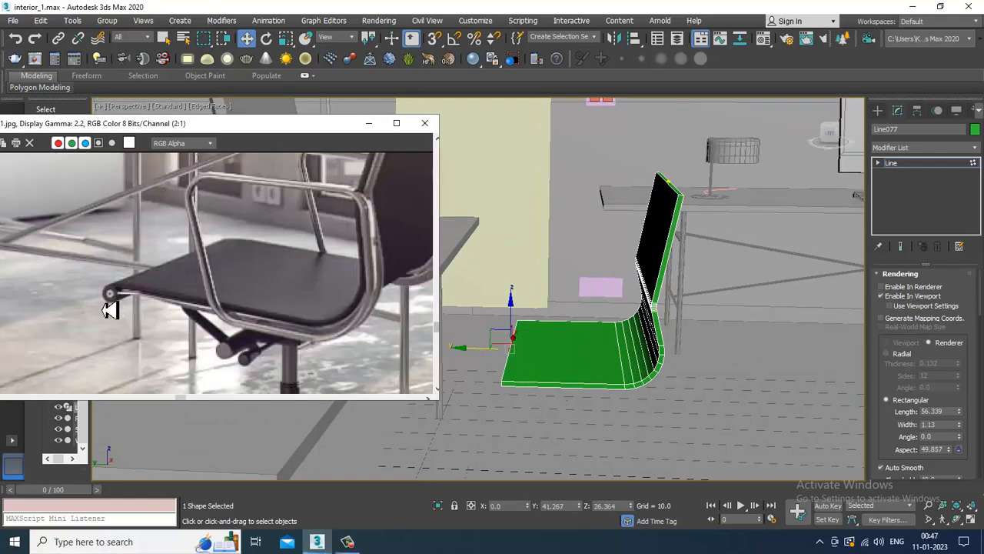
pyautogui.moveTo(382, 226); pyautogui.dragTo(355, 302, button='middle')
pyautogui.moveTo(412, 242); pyautogui.dragTo(395, 280, button='middle')
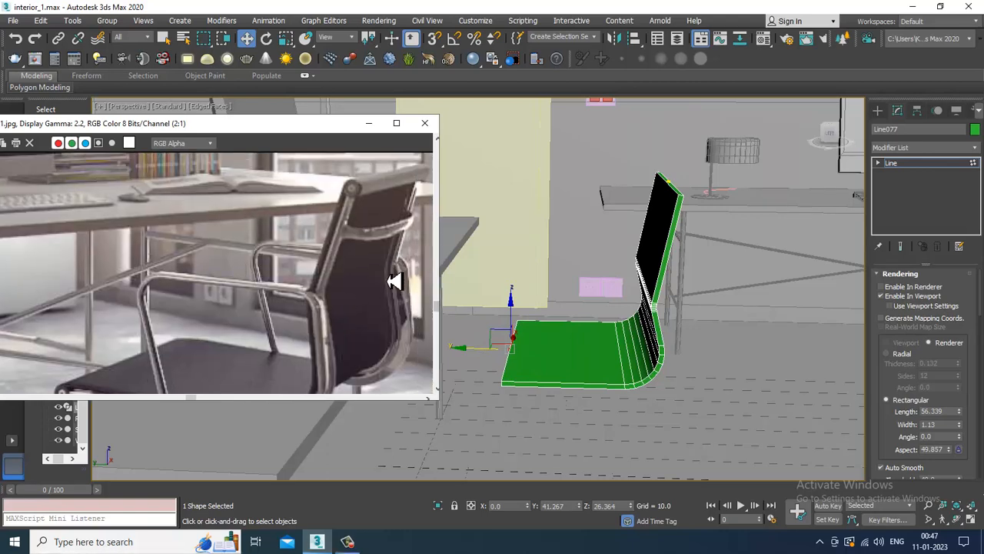
pyautogui.keyDown('alt'); pyautogui.moveTo(615, 321); pyautogui.dragTo(645, 255, button='middle'); pyautogui.keyUp('alt')
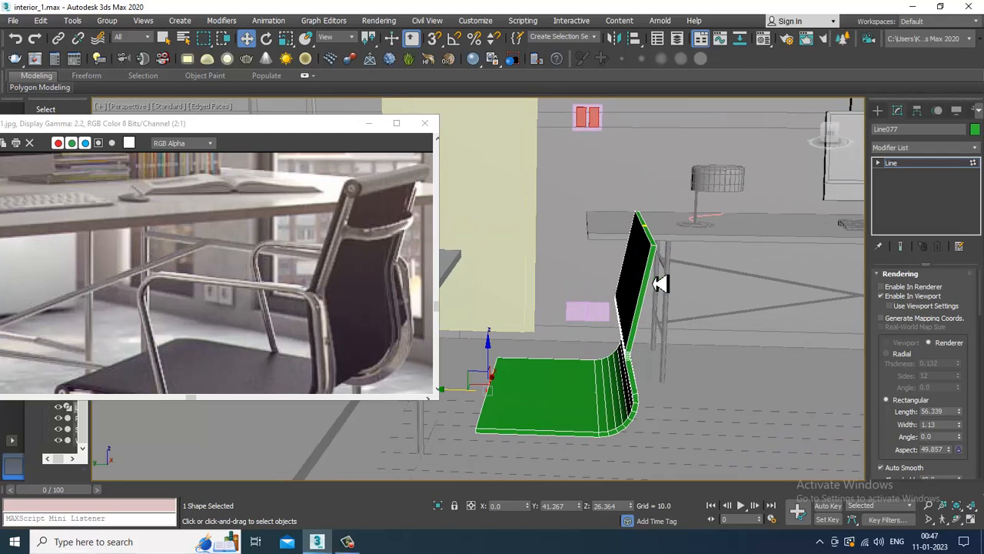
pyautogui.moveTo(383, 390); pyautogui.dragTo(363, 327, button='middle')
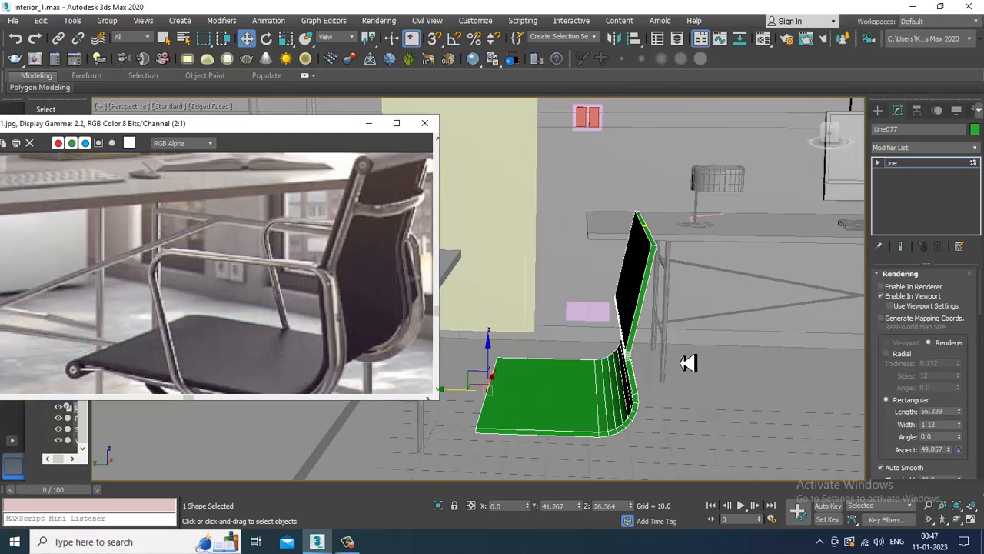
pyautogui.keyDown('alt'); pyautogui.moveTo(727, 390); pyautogui.dragTo(750, 286, button='middle'); pyautogui.keyUp('alt')
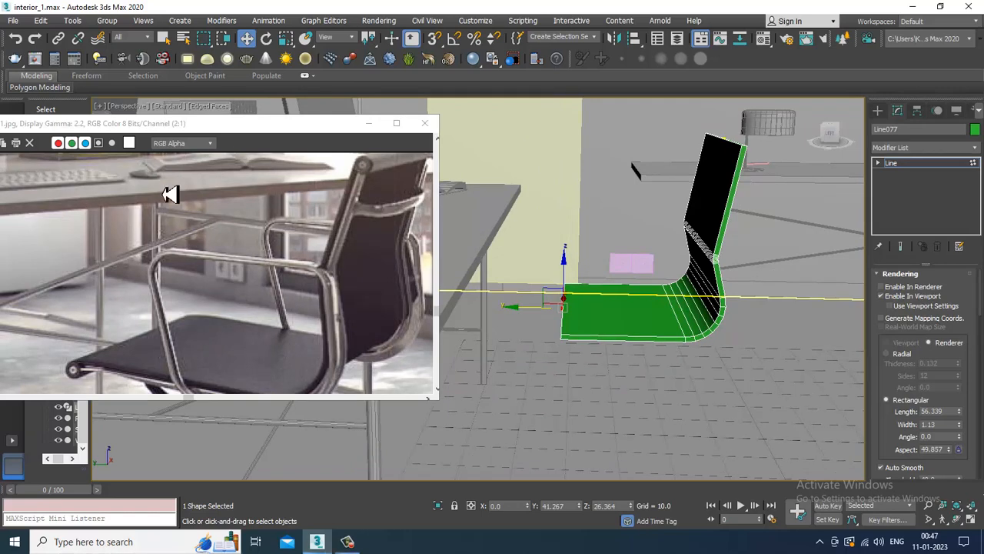
pyautogui.scroll(-2, 315, 220)
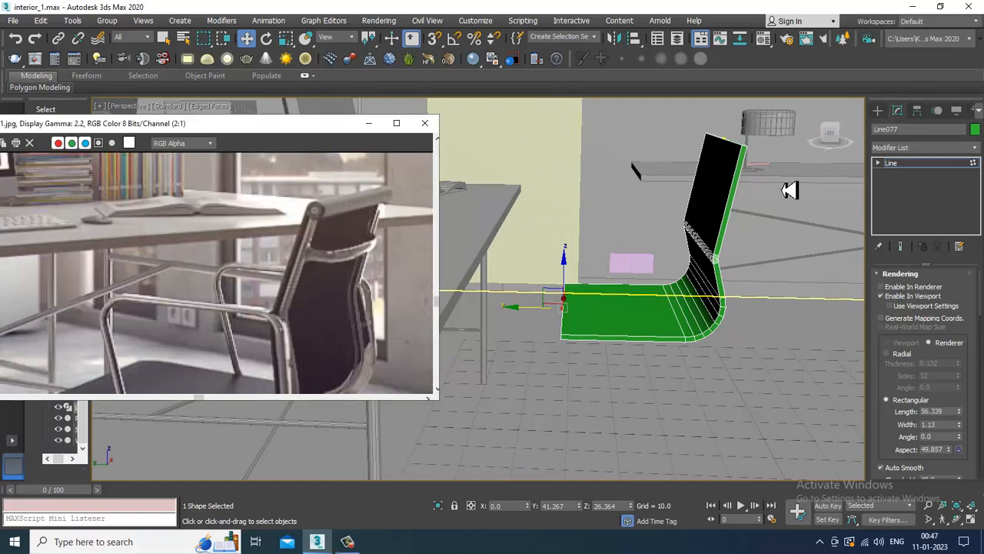
pyautogui.moveTo(783, 190); pyautogui.dragTo(766, 207, button='middle')
pyautogui.hotkey('alt', 'w')
pyautogui.middleClick(710, 208)
pyautogui.hotkey('alt', 'w')
pyautogui.moveTo(535, 458); pyautogui.dragTo(676, 316, button='middle')
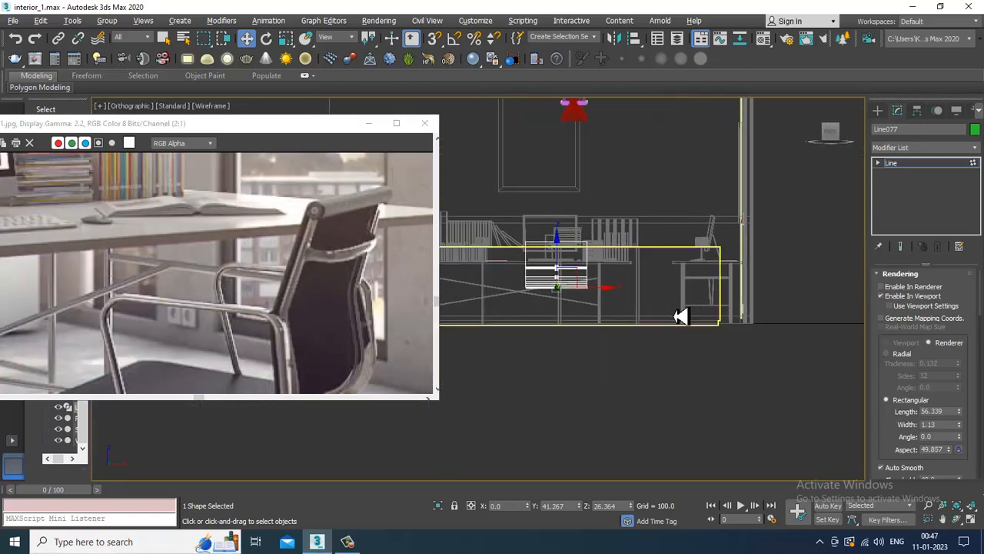
# Step: In the Left view, insert vertices beyond the backrest line's top end to form a three-segment hook curling backward and down
pyautogui.hotkey('alt', 'w')
pyautogui.middleClick(424, 451)
pyautogui.hotkey('alt', 'w')
pyautogui.moveTo(644, 261); pyautogui.dragTo(620, 293, button='middle')
pyautogui.scroll(-2, 674, 269)
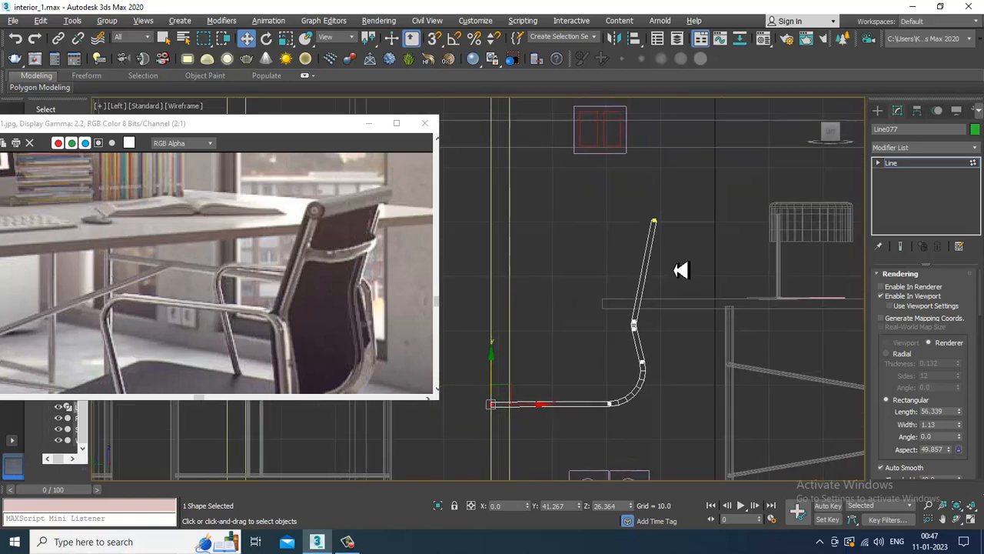
pyautogui.scroll(2, 675, 268)
pyautogui.click(878, 114)
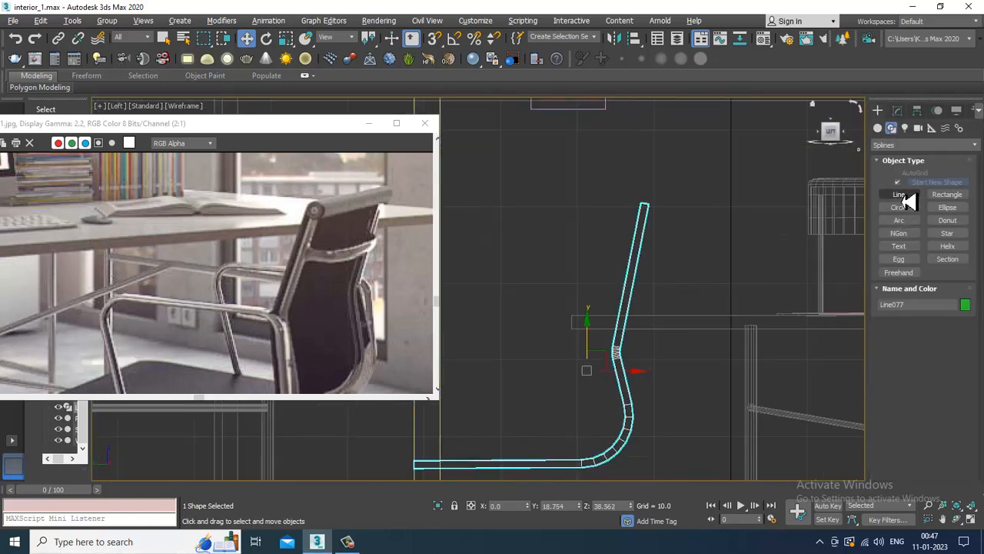
pyautogui.click(897, 110)
pyautogui.moveTo(925, 454); pyautogui.dragTo(932, 45)
pyautogui.moveTo(945, 480); pyautogui.dragTo(964, 305)
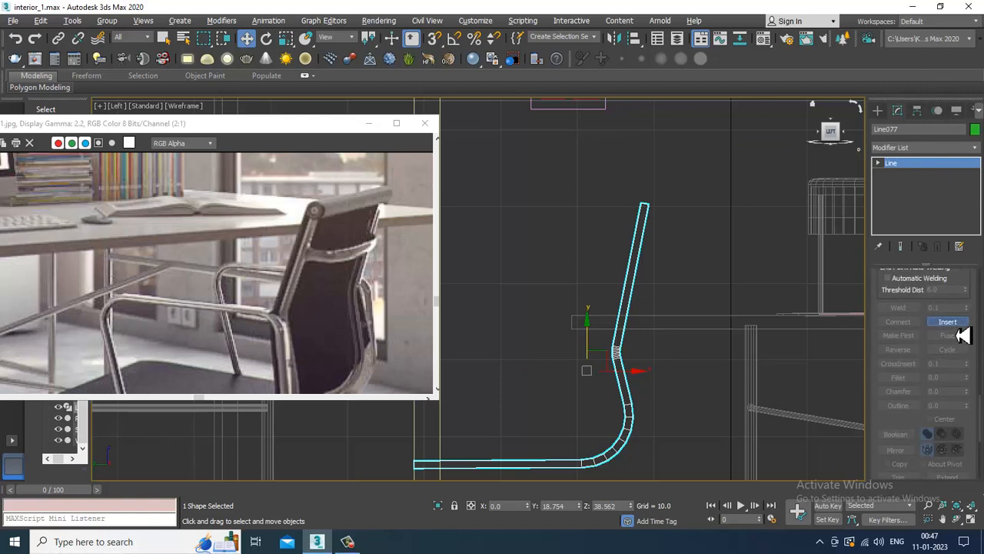
pyautogui.click(950, 323)
pyautogui.scroll(3, 611, 196)
pyautogui.click(669, 220)
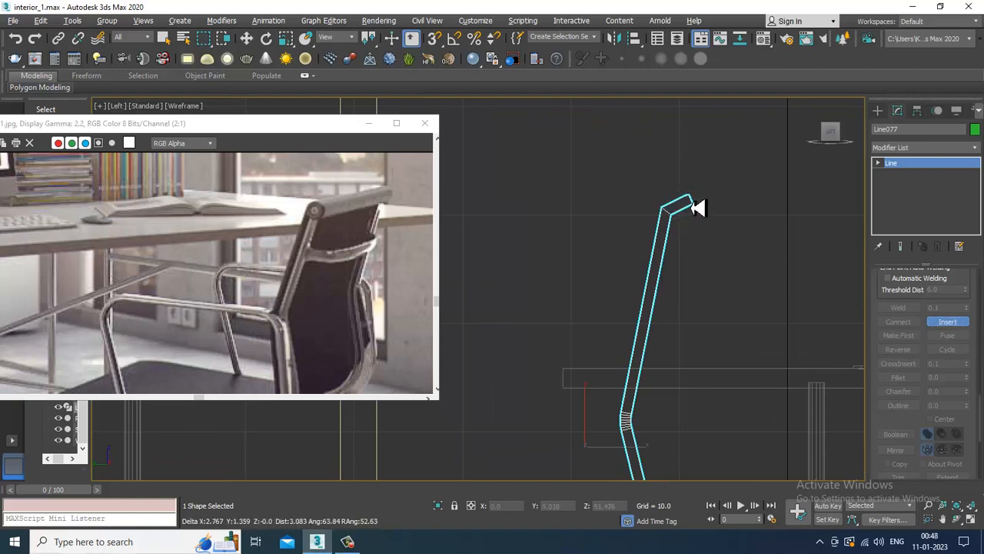
pyautogui.click(691, 195)
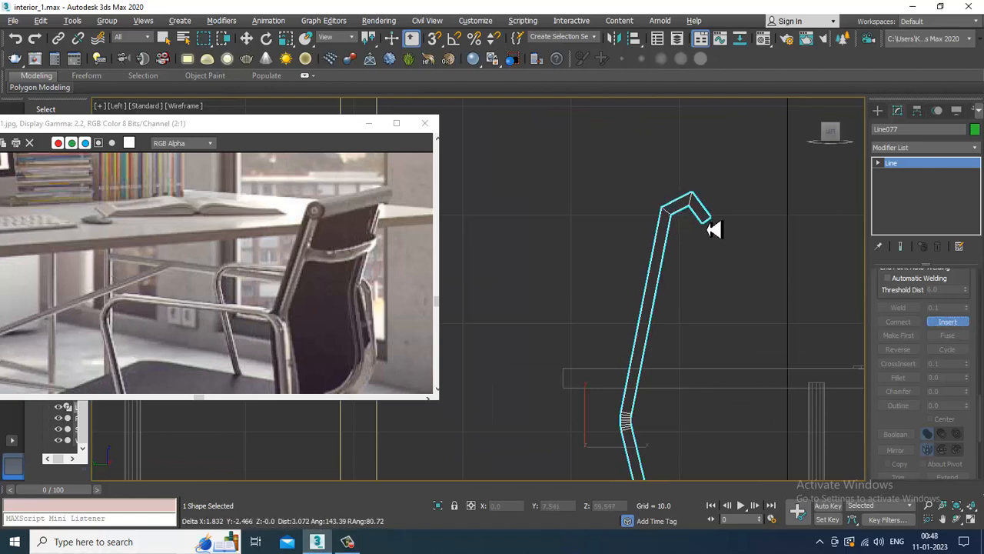
pyautogui.rightClick(708, 246)
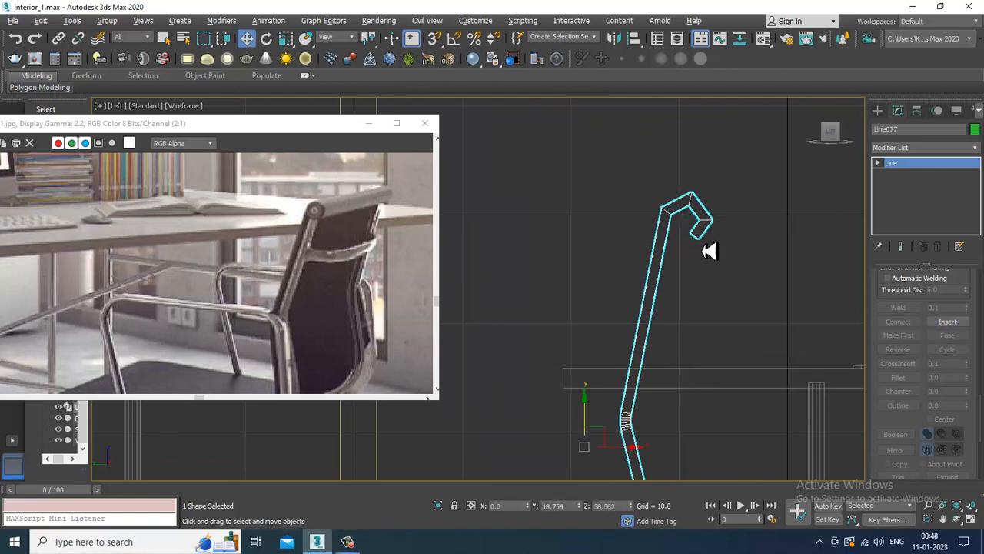
# Step: Inspect the hooked top of the chair's backrest in the other views
pyautogui.hotkey('alt', 'w')
pyautogui.scroll(3, 748, 345)
pyautogui.moveTo(748, 345); pyautogui.dragTo(669, 352, button='middle')
pyautogui.hotkey('alt', 'w')
pyautogui.hotkey('alt', 'w')
pyautogui.moveTo(796, 224); pyautogui.dragTo(778, 224, button='middle')
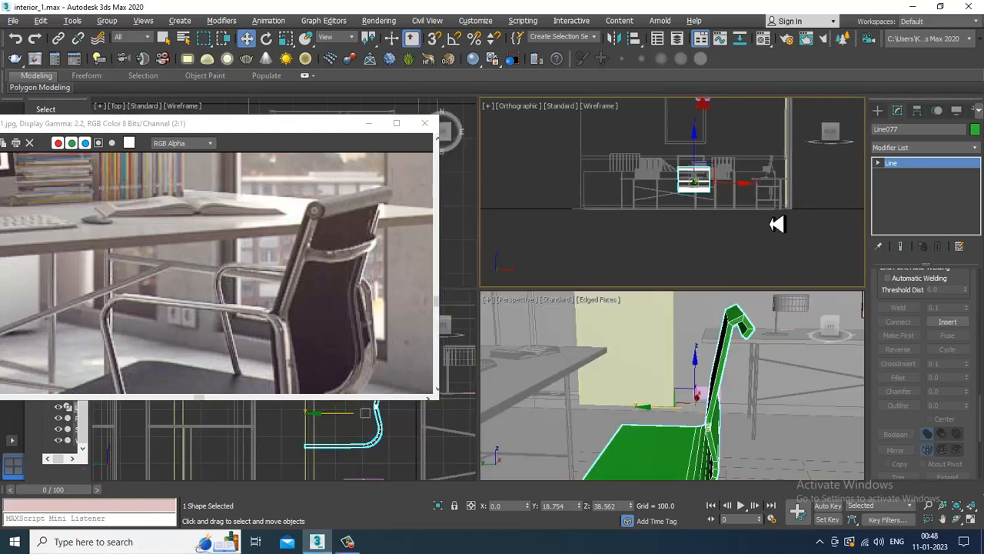
pyautogui.scroll(2, 385, 458)
pyautogui.hotkey('alt', 'w')
# Step: Fillet the corners of the hook at the backrest's top into a smooth curve, redoing the last corner at about 1.538
pyautogui.scroll(5, 539, 323)
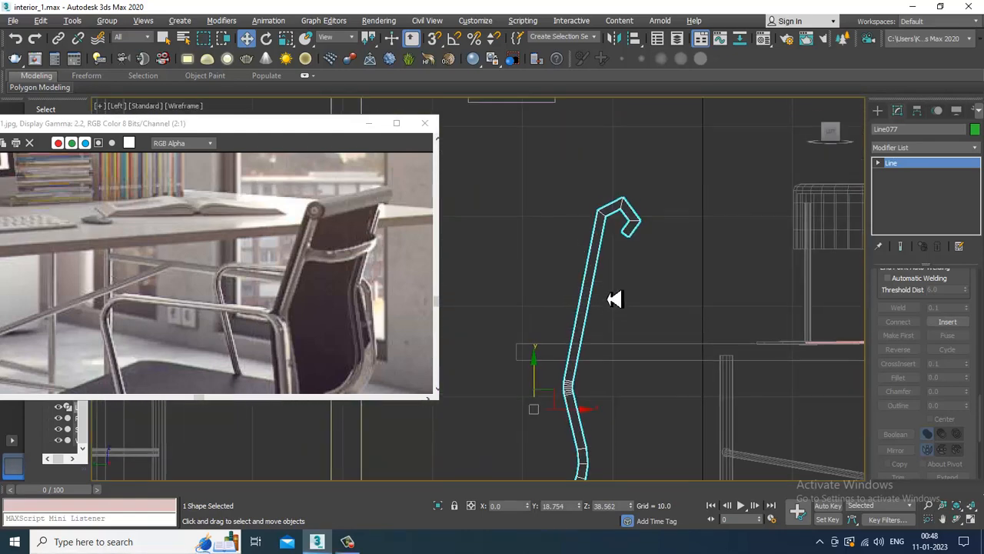
pyautogui.moveTo(654, 269); pyautogui.dragTo(654, 346, button='middle')
pyautogui.scroll(3, 674, 264)
pyautogui.moveTo(684, 264); pyautogui.dragTo(643, 179)
pyautogui.click(901, 378)
pyautogui.moveTo(565, 307); pyautogui.dragTo(572, 264)
pyautogui.moveTo(698, 327); pyautogui.dragTo(709, 290)
pyautogui.hotkey('ctrl', 'z')
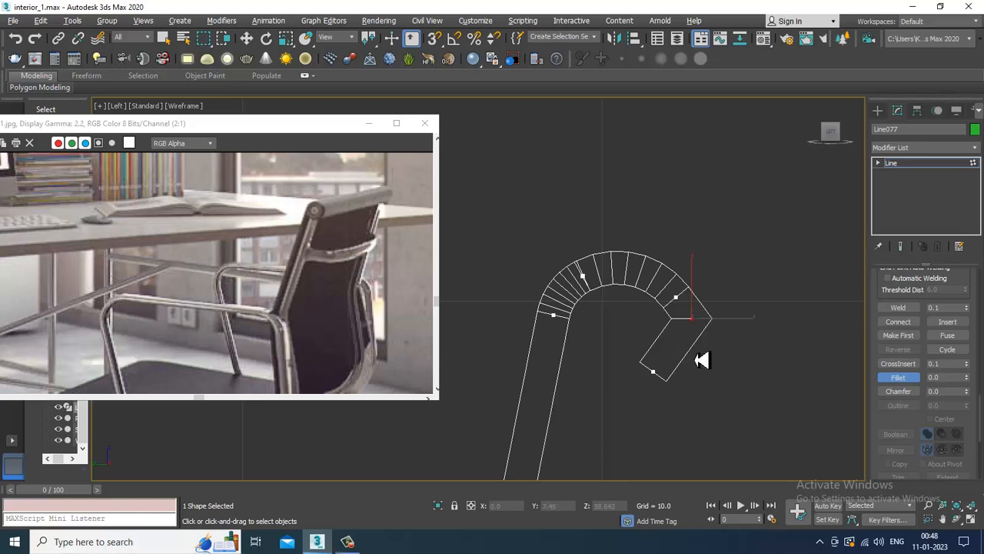
pyautogui.moveTo(702, 328); pyautogui.dragTo(694, 272)
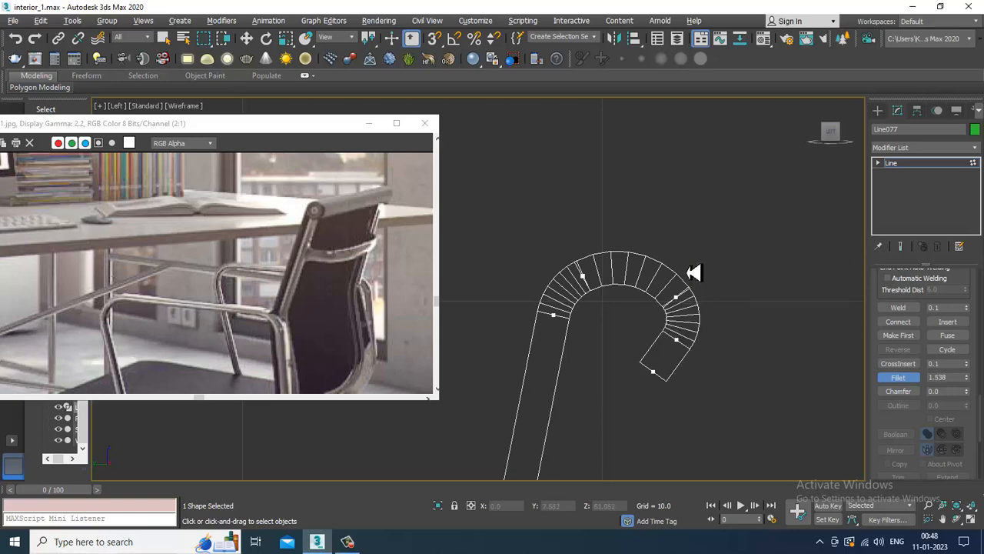
pyautogui.scroll(-8, 696, 296)
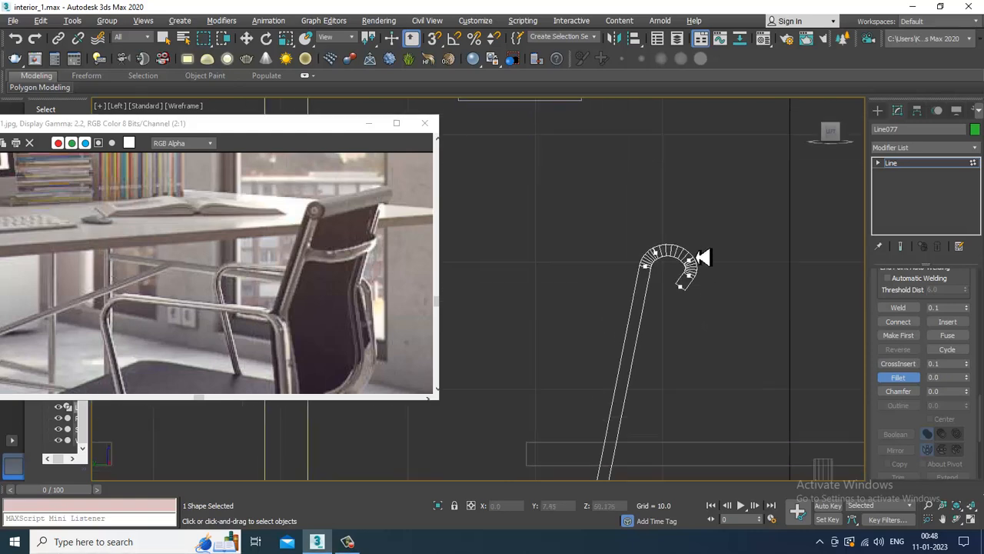
# Step: Reposition the vertices at the hook's free end to curl its tip inward toward the backrest
pyautogui.scroll(8, 699, 260)
pyautogui.moveTo(701, 169); pyautogui.dragTo(686, 266, button='middle')
pyautogui.scroll(2, 676, 283)
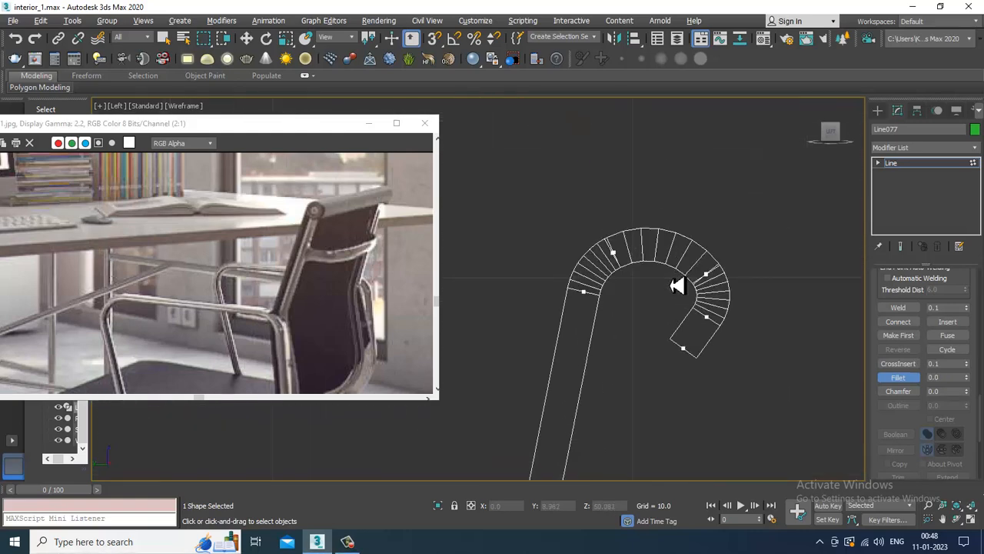
pyautogui.press('1')
pyautogui.press('1')
pyautogui.moveTo(661, 211); pyautogui.dragTo(804, 378)
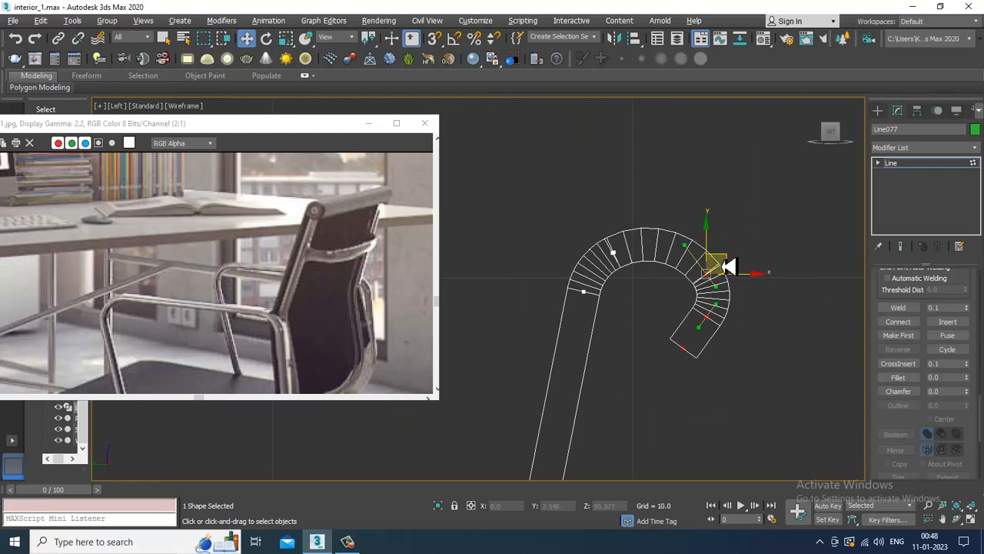
pyautogui.moveTo(729, 264); pyautogui.dragTo(651, 351)
pyautogui.scroll(5, 692, 330)
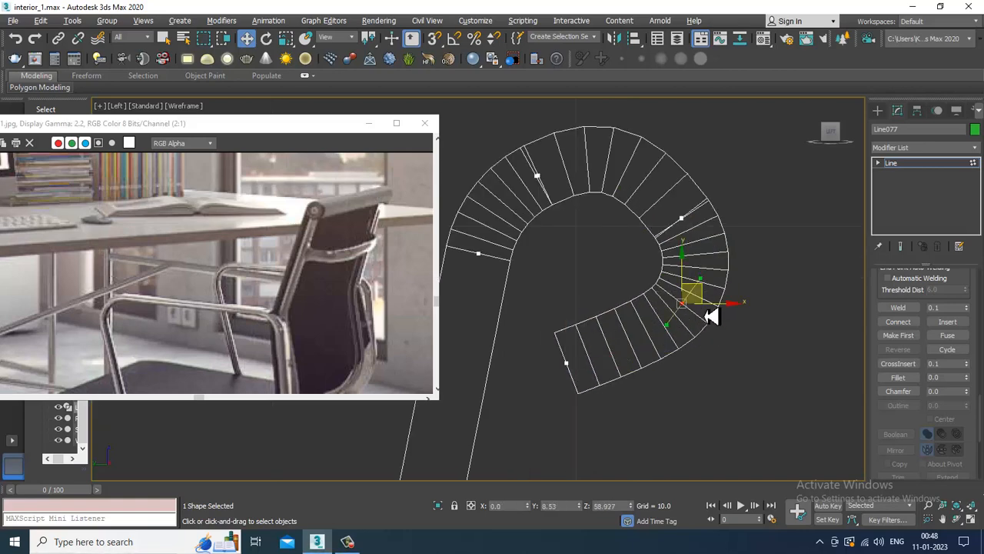
pyautogui.moveTo(701, 293); pyautogui.dragTo(682, 309)
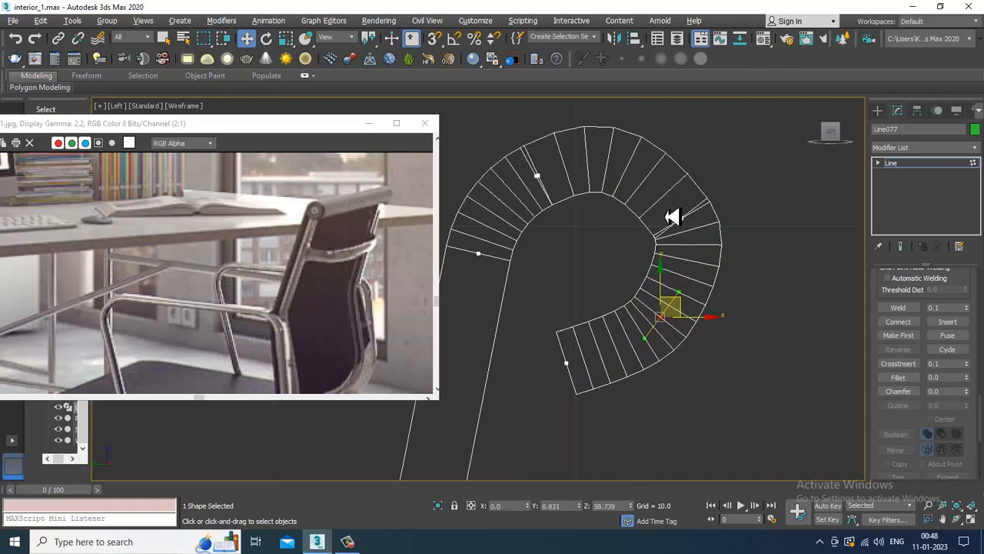
# Step: Reposition the hook's outer-side and upper vertices to round out the backrest's rolled top in the Left view
pyautogui.click(682, 218)
pyautogui.moveTo(708, 209); pyautogui.dragTo(686, 228)
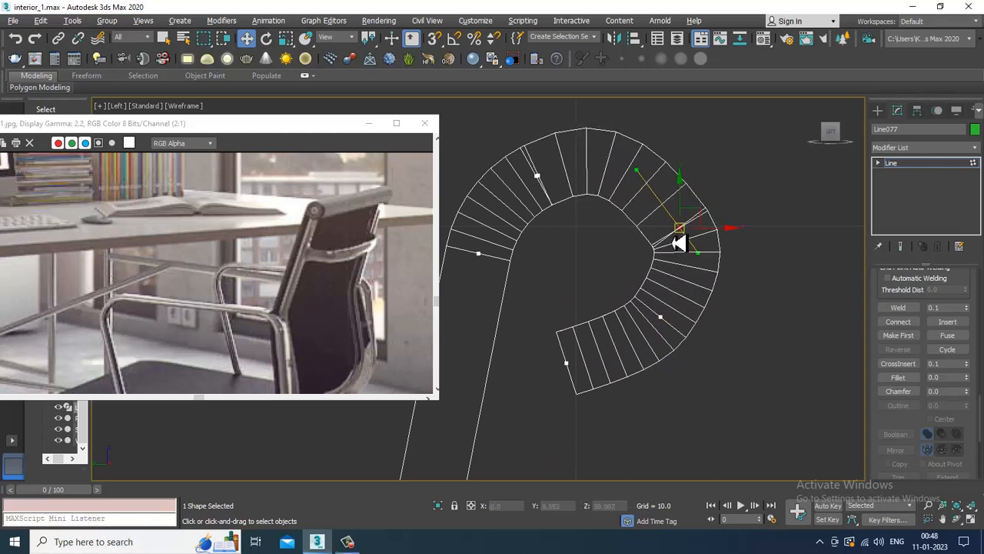
pyautogui.click(537, 176)
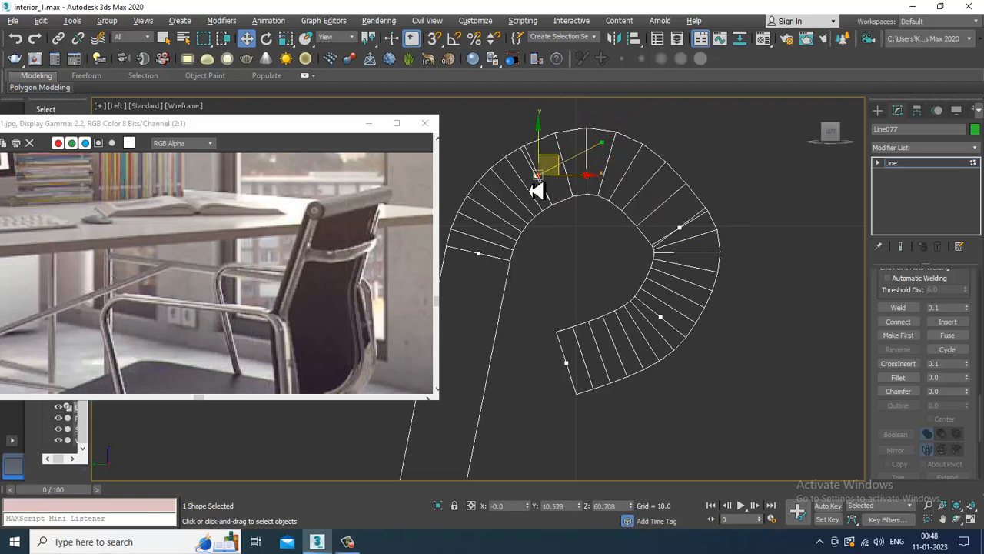
pyautogui.moveTo(528, 166); pyautogui.dragTo(566, 190)
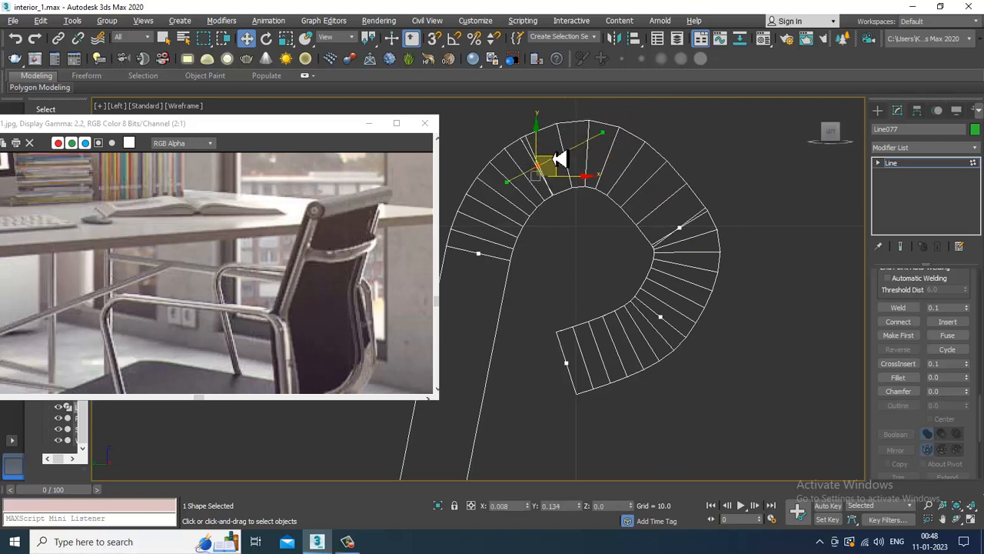
# Step: Create a cylinder of about 1.25 radius and 3.7 height in the Left view, centred inside the backrest's rolled top
pyautogui.scroll(-6, 626, 249)
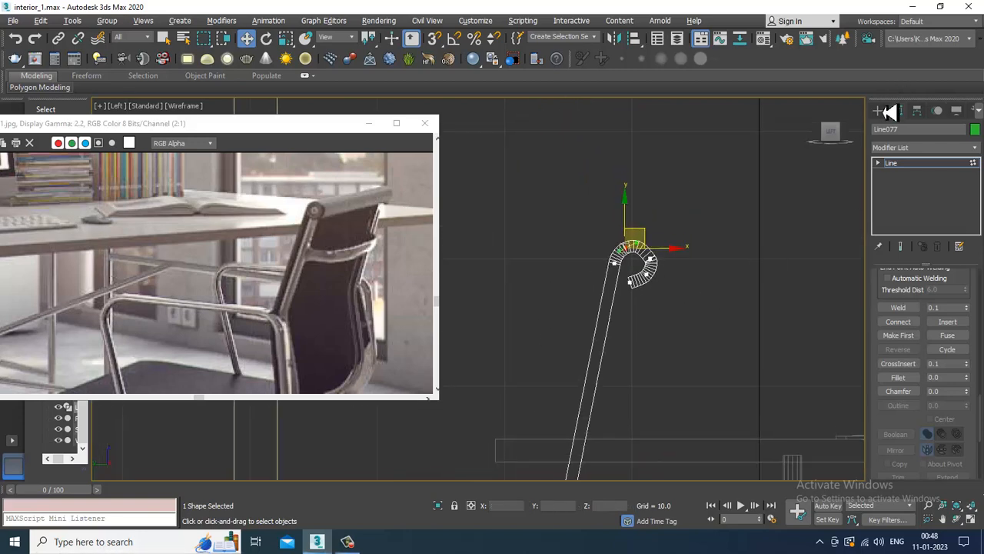
pyautogui.click(882, 112)
pyautogui.click(879, 128)
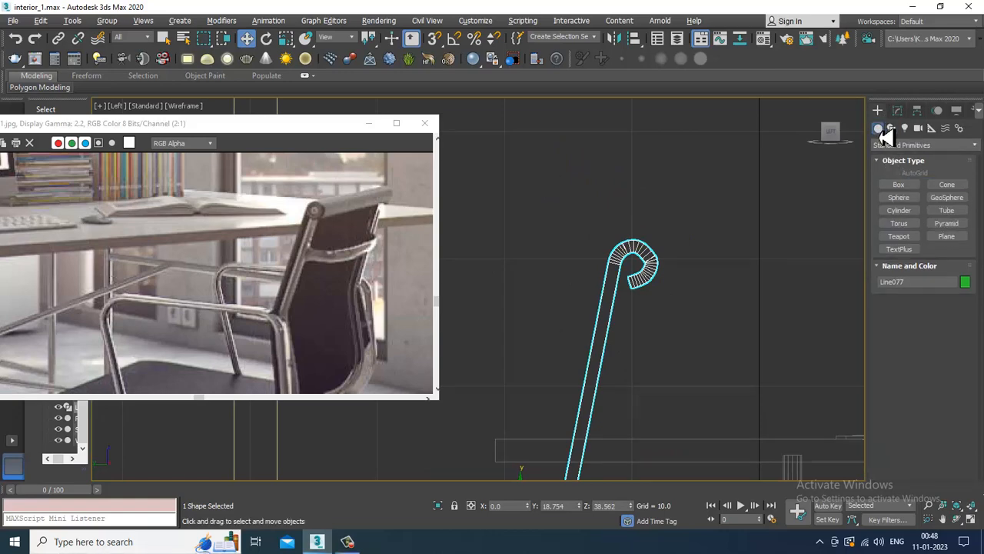
pyautogui.click(901, 211)
pyautogui.scroll(2, 640, 277)
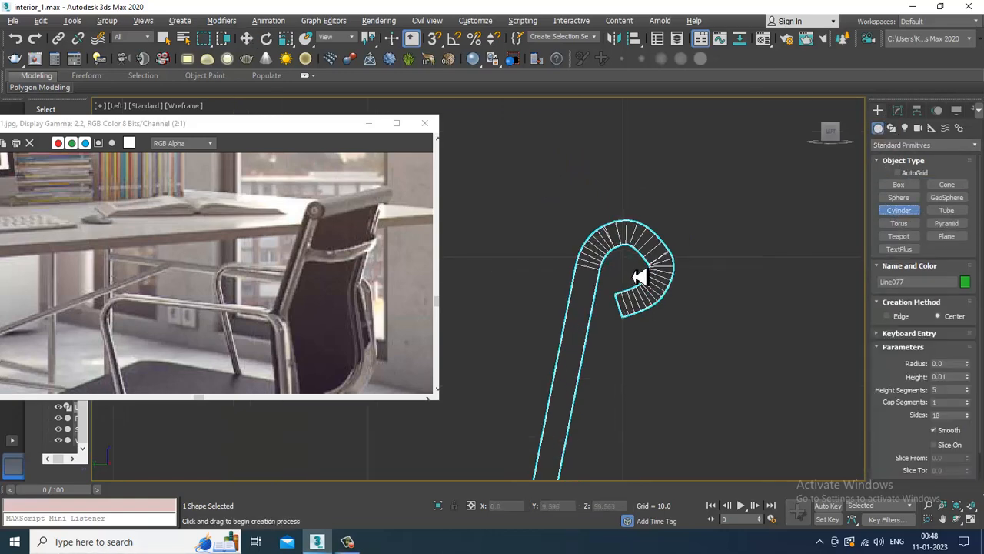
pyautogui.moveTo(624, 267); pyautogui.dragTo(652, 300)
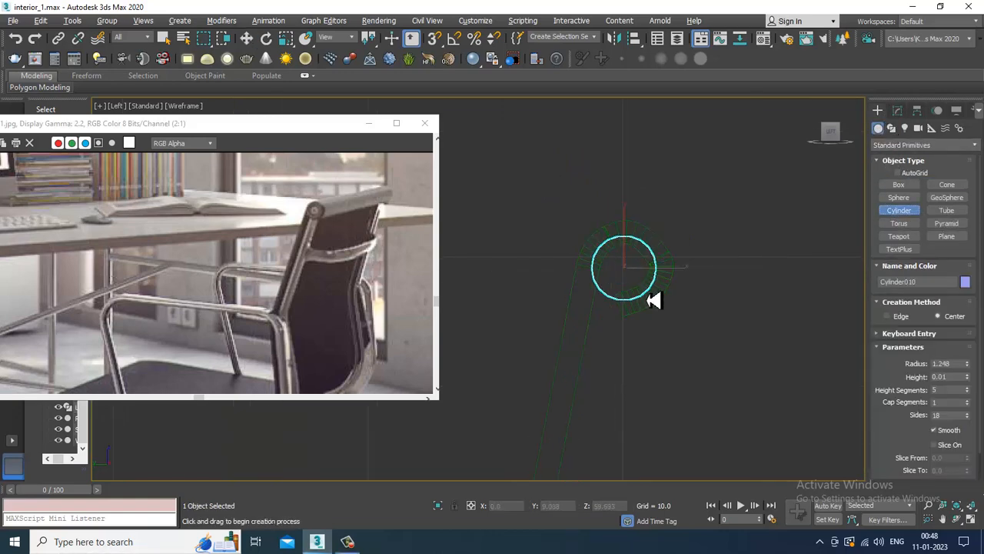
pyautogui.click(643, 208)
pyautogui.press('w')
# Step: Set the cylinder's height to 45.859 and move it along X to span the full width of the backrest's rolled top
pyautogui.hotkey('alt', 'w')
pyautogui.click(672, 347)
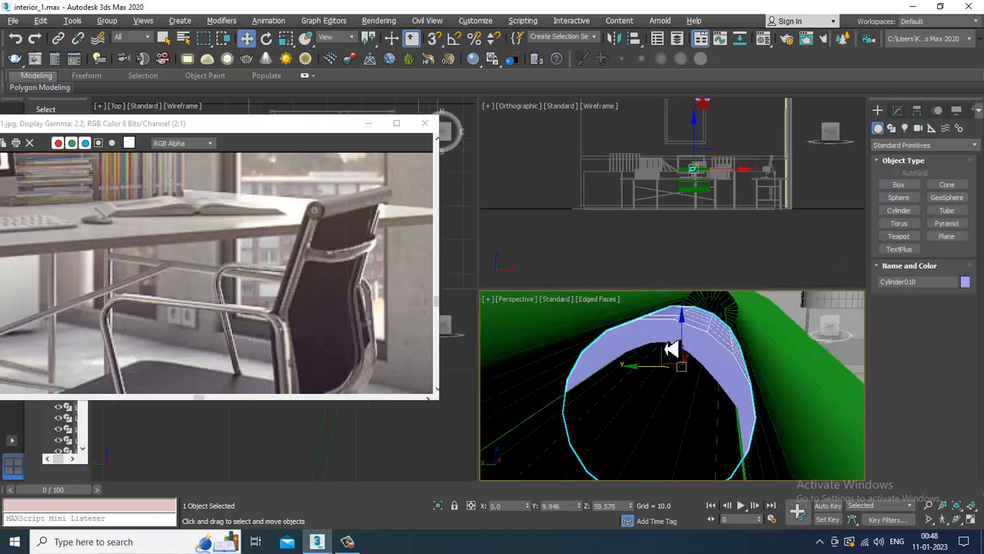
pyautogui.hotkey('alt', 'w')
pyautogui.scroll(-10, 669, 348)
pyautogui.press('z')
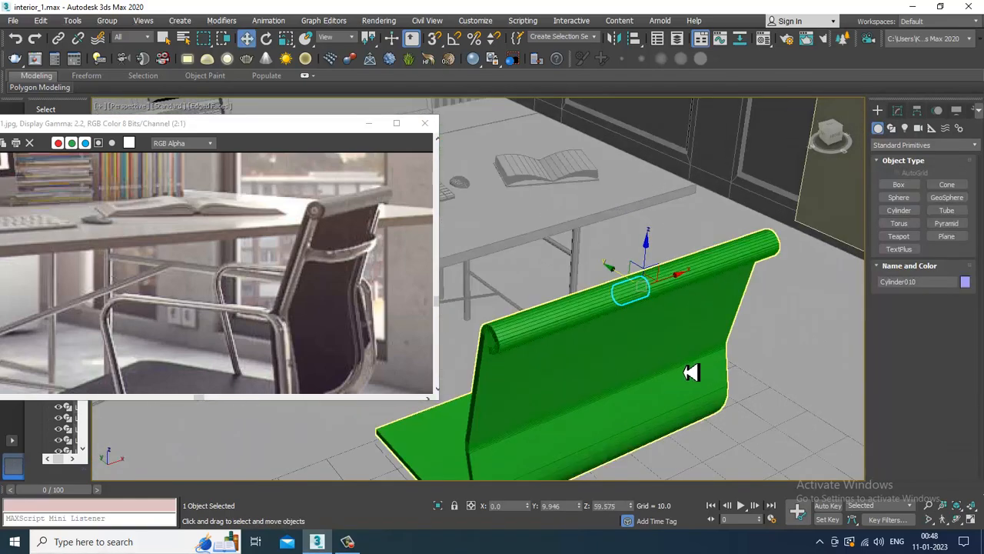
pyautogui.click(906, 117)
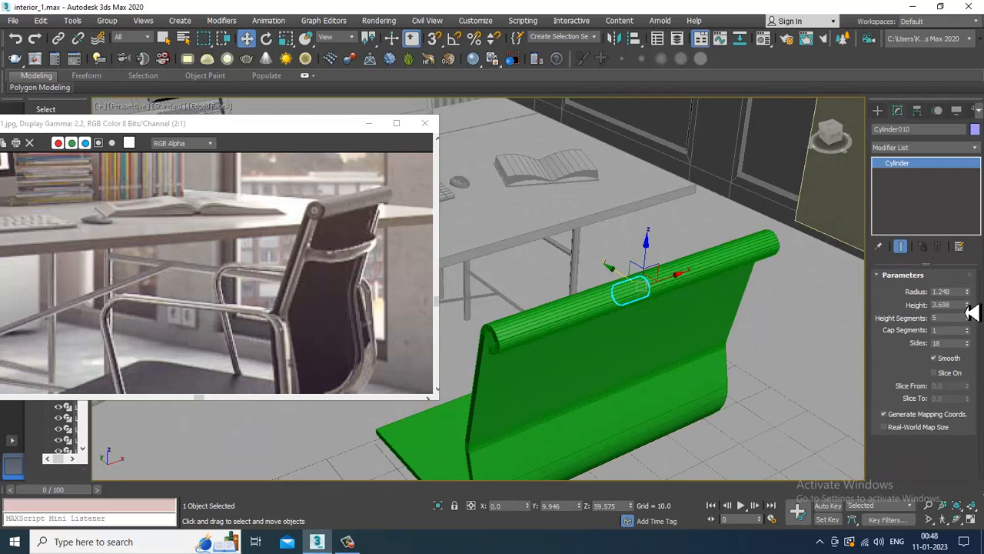
pyautogui.moveTo(968, 274); pyautogui.dragTo(834, 541)
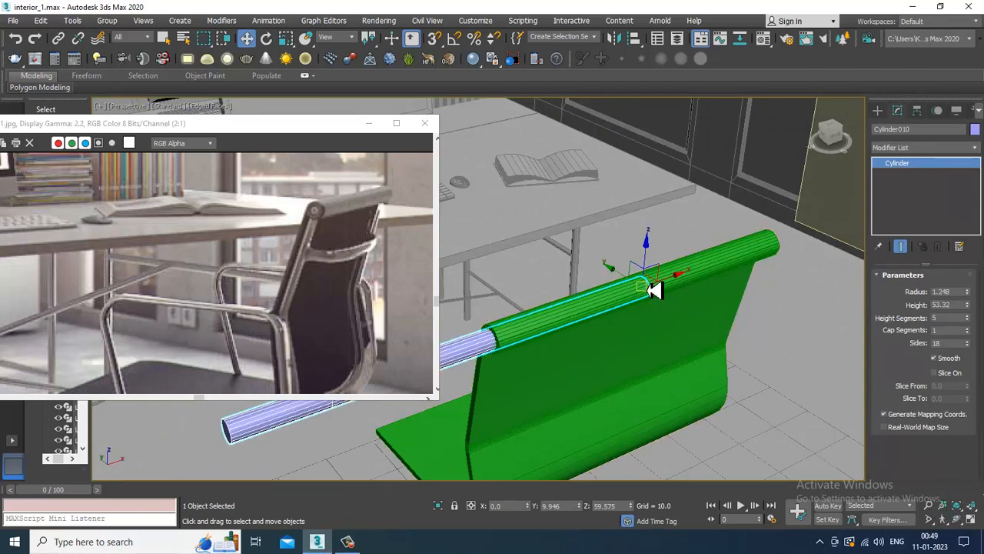
pyautogui.moveTo(674, 291); pyautogui.dragTo(830, 265)
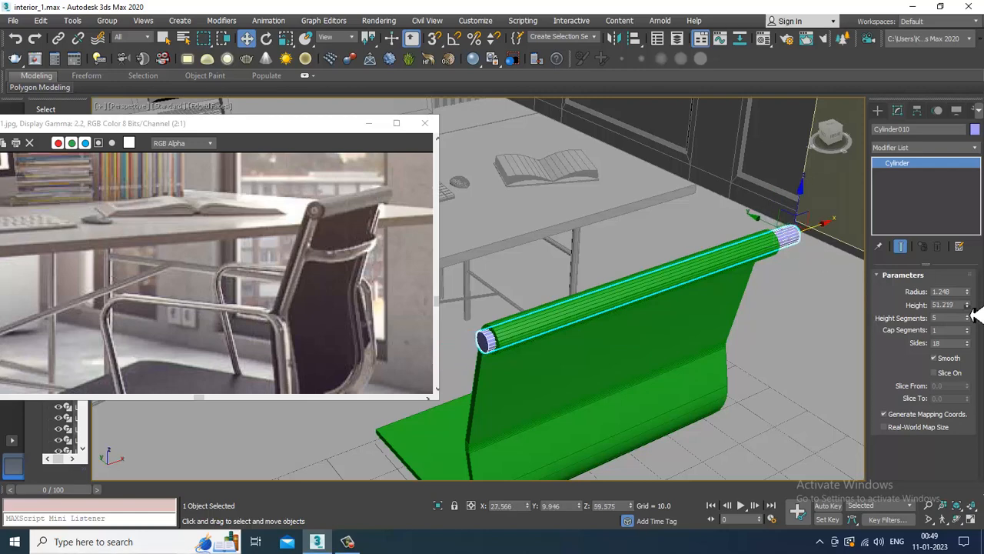
pyautogui.moveTo(973, 316); pyautogui.dragTo(971, 327)
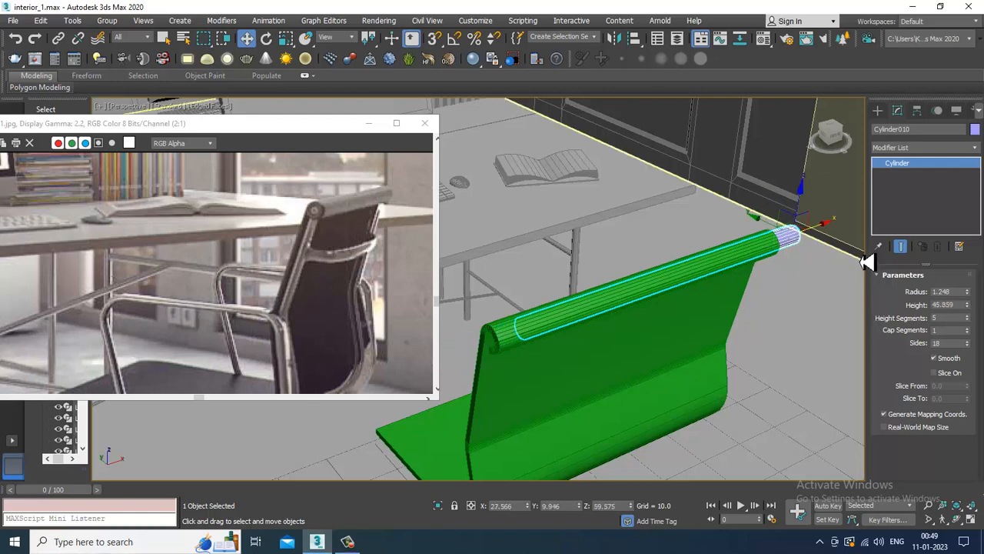
pyautogui.moveTo(820, 234); pyautogui.dragTo(797, 246)
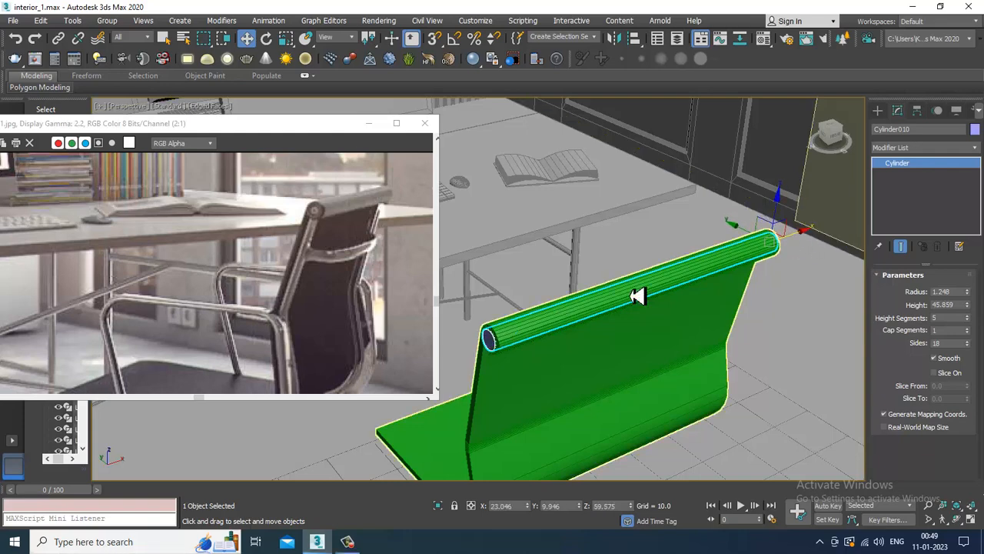
# Step: Convert the cylinder to Editable Poly and shift one end's vertices about 0.13 along X to meet the backrest's side edge
pyautogui.rightClick(492, 339)
pyautogui.moveTo(538, 471)
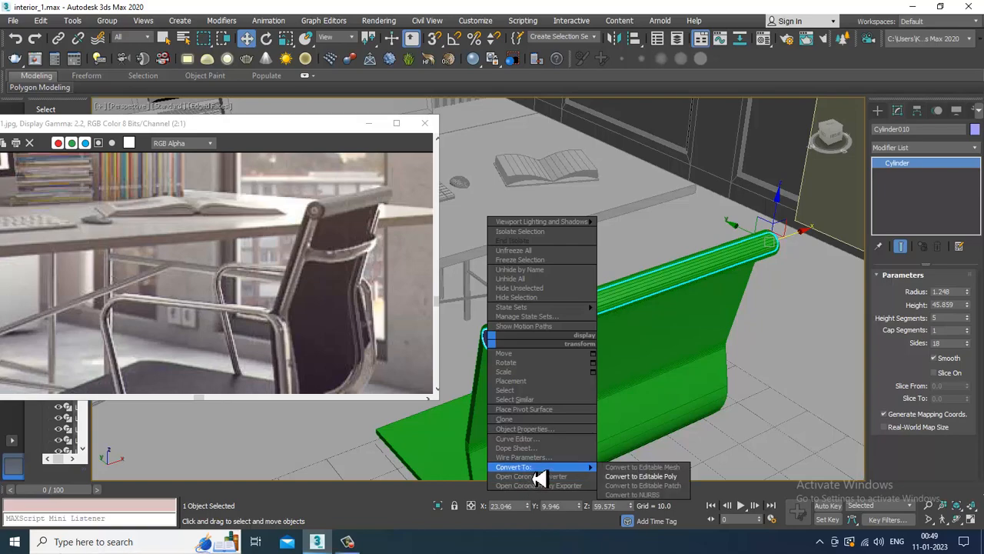
pyautogui.click(655, 478)
pyautogui.keyDown('alt'); pyautogui.moveTo(668, 318); pyautogui.dragTo(703, 286, button='middle'); pyautogui.keyUp('alt')
pyautogui.press('1')
pyautogui.moveTo(677, 235); pyautogui.dragTo(780, 368)
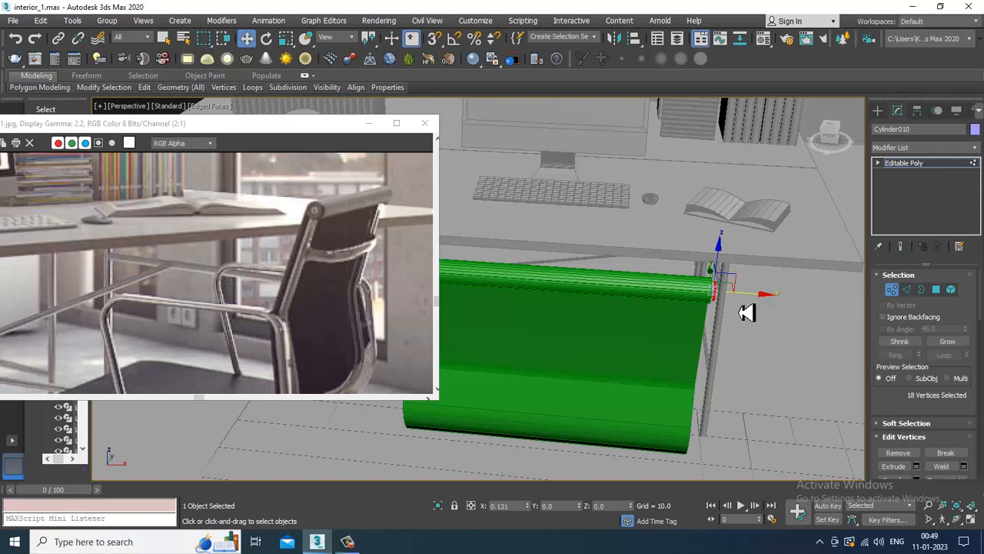
pyautogui.keyDown('alt'); pyautogui.moveTo(746, 312); pyautogui.dragTo(736, 258, button='middle'); pyautogui.keyUp('alt')
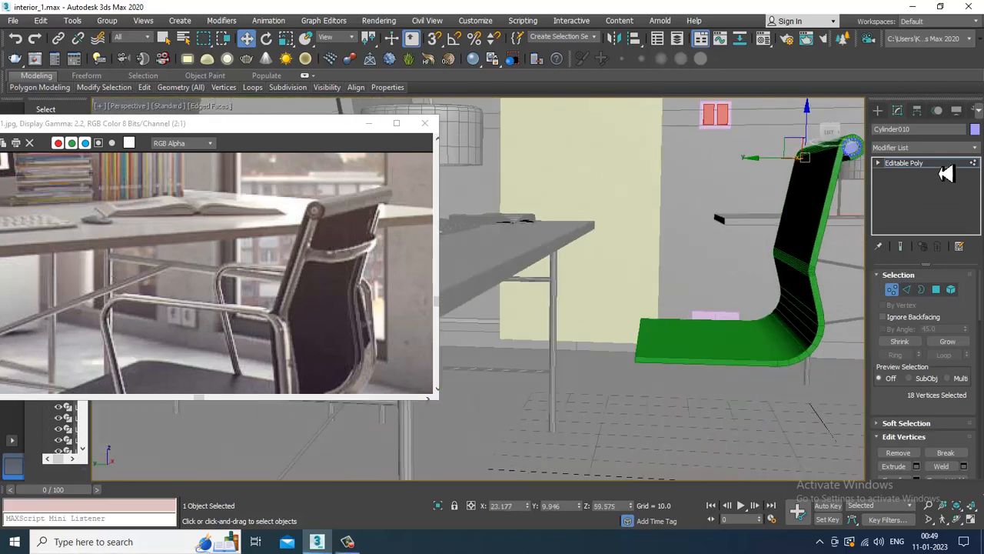
pyautogui.click(940, 164)
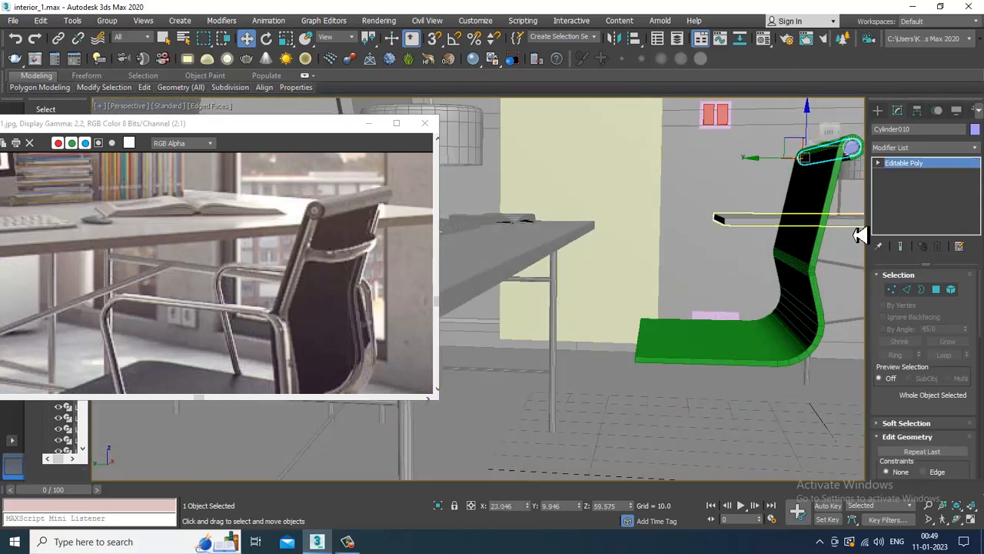
# Step: In the Left view, insert vertices beyond the front end of the seat line to form a two-segment lip bending downward
pyautogui.hotkey('alt', 'w')
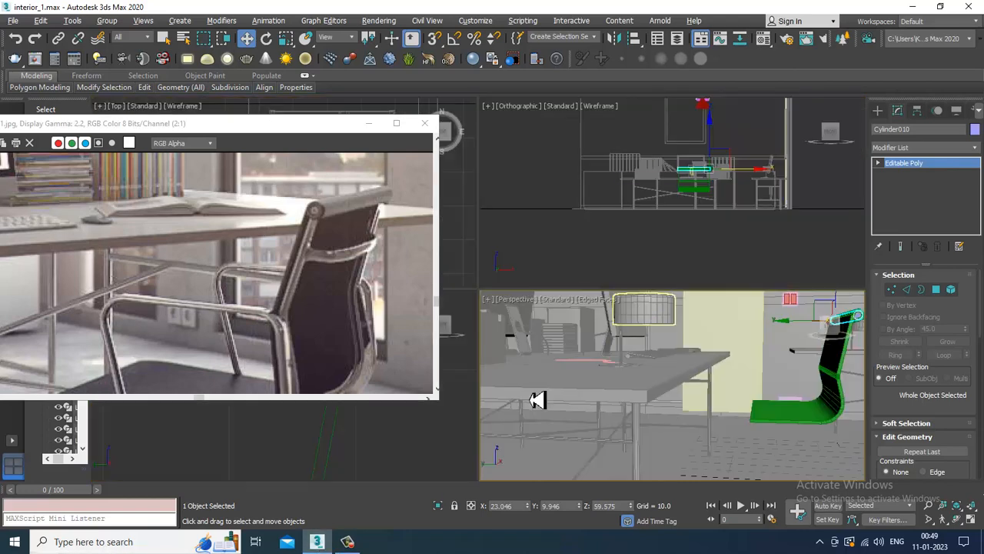
pyautogui.middleClick(386, 470)
pyautogui.hotkey('alt', 'w')
pyautogui.moveTo(422, 429); pyautogui.dragTo(525, 344, button='middle')
pyautogui.moveTo(187, 349); pyautogui.dragTo(215, 231, button='middle')
pyautogui.moveTo(763, 363); pyautogui.dragTo(794, 292, button='middle')
pyautogui.moveTo(597, 400); pyautogui.dragTo(777, 248, button='middle')
pyautogui.scroll(-4, 737, 276)
pyautogui.scroll(1, 673, 333)
pyautogui.moveTo(623, 403); pyautogui.dragTo(679, 282, button='middle')
pyautogui.click(654, 332)
pyautogui.scroll(3, 677, 284)
pyautogui.scroll(2, 676, 286)
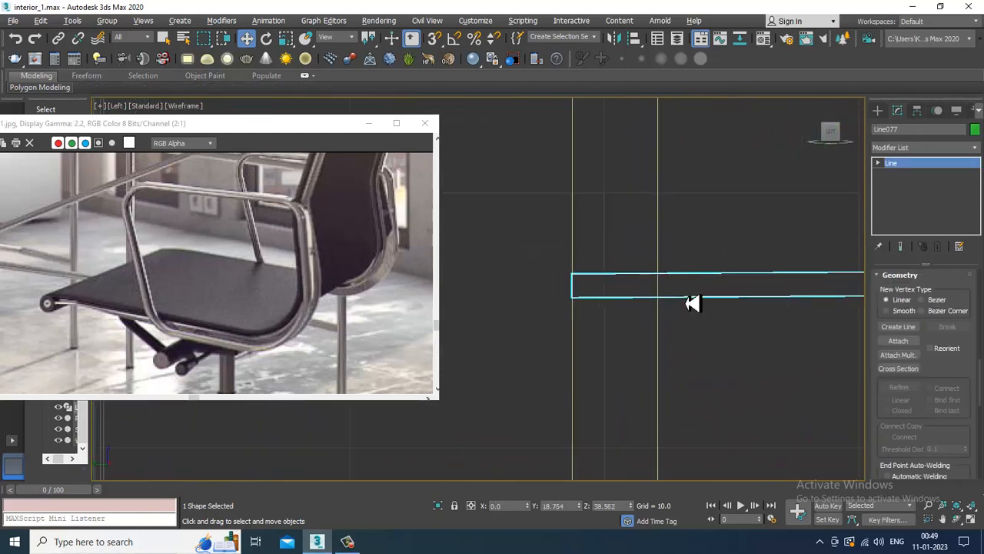
pyautogui.moveTo(971, 365); pyautogui.dragTo(966, 119)
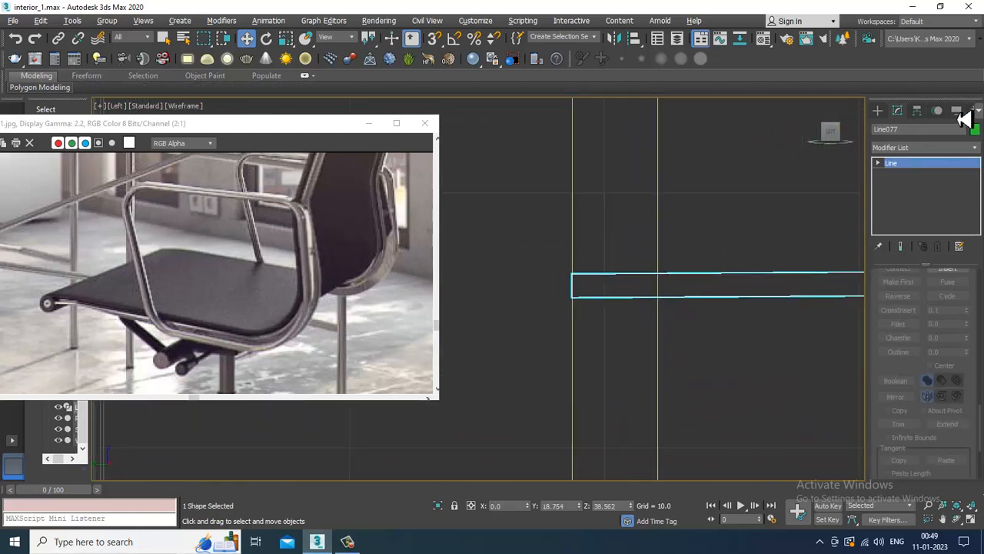
pyautogui.click(948, 272)
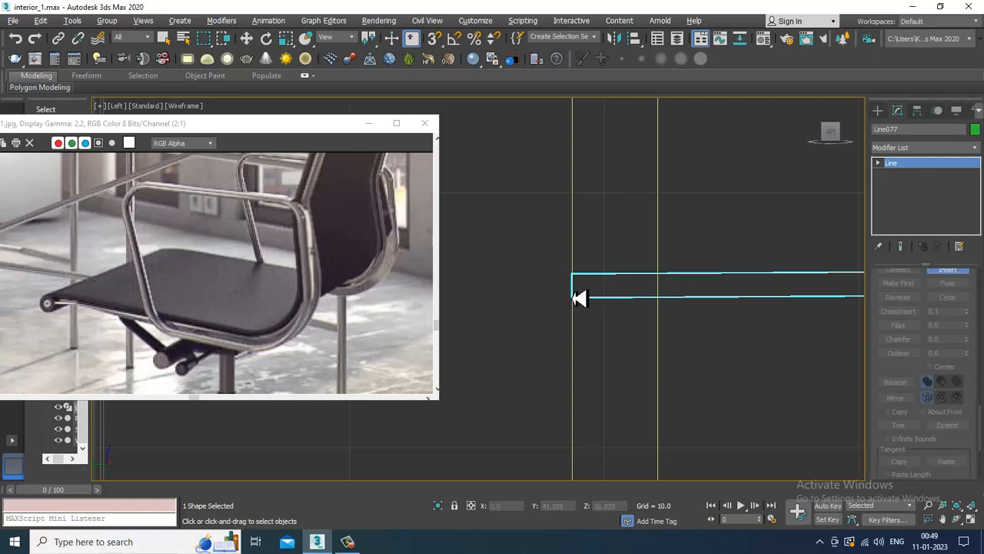
pyautogui.click(573, 297)
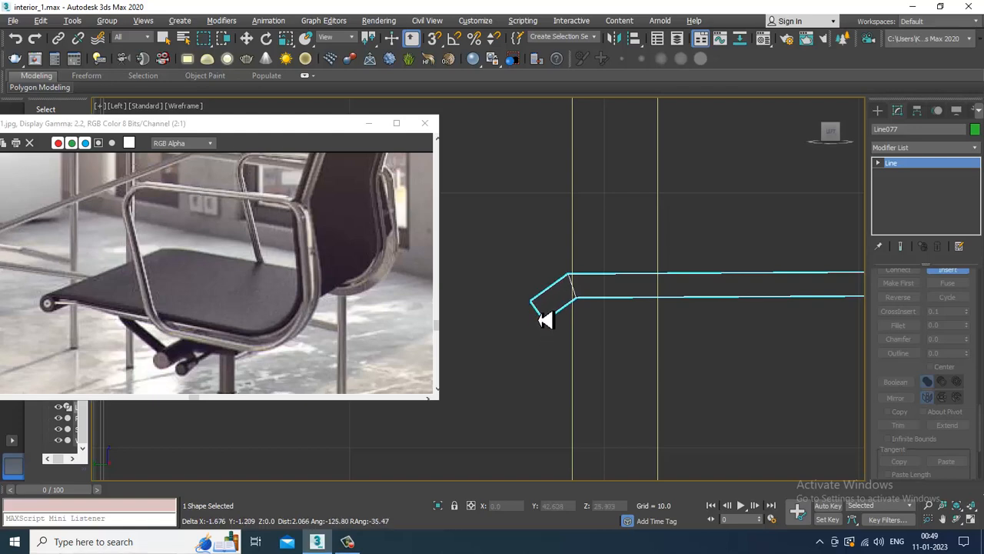
pyautogui.click(537, 311)
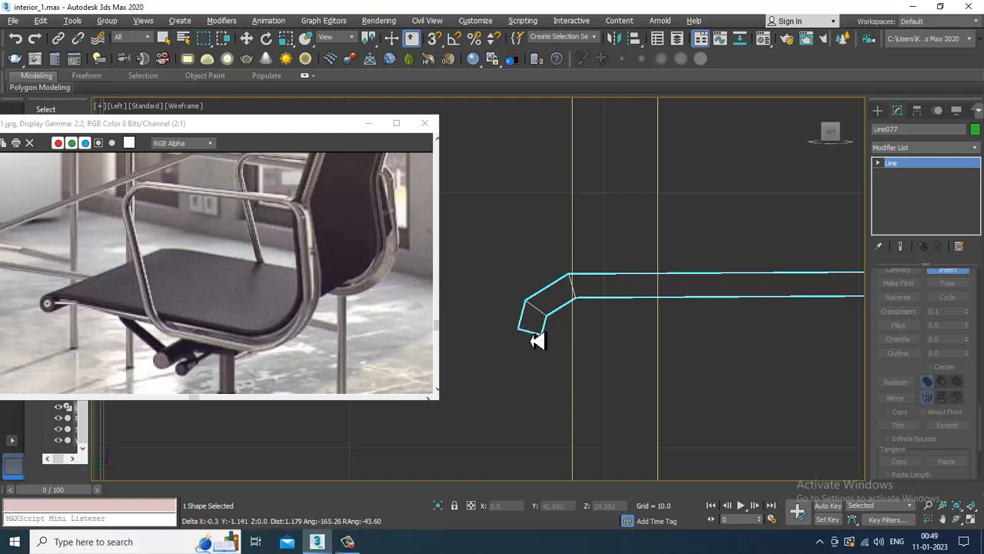
pyautogui.click(539, 350)
pyautogui.rightClick(541, 353)
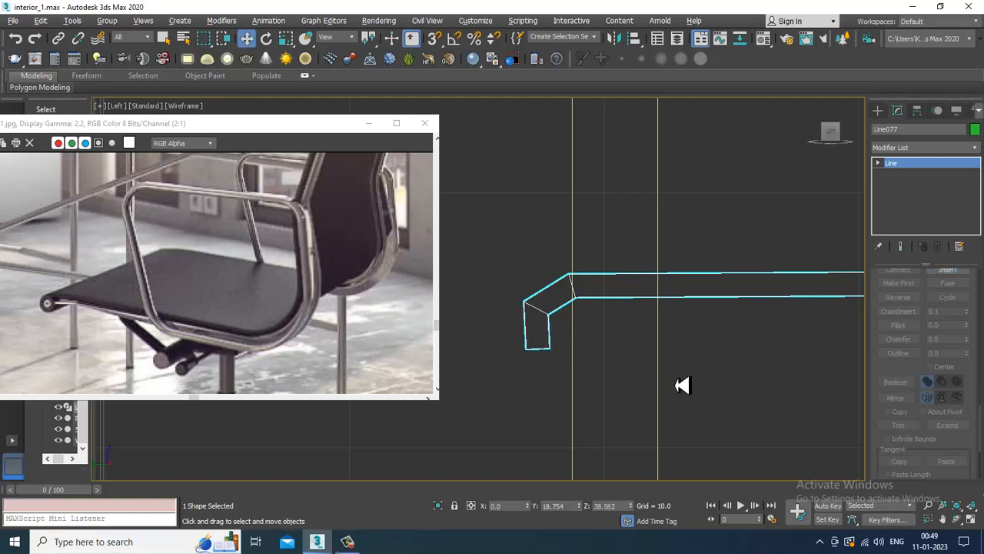
# Step: Clone the backrest's cylinder and place the copy at the front end of the seat in the Left view
pyautogui.click(879, 112)
pyautogui.scroll(-5, 576, 282)
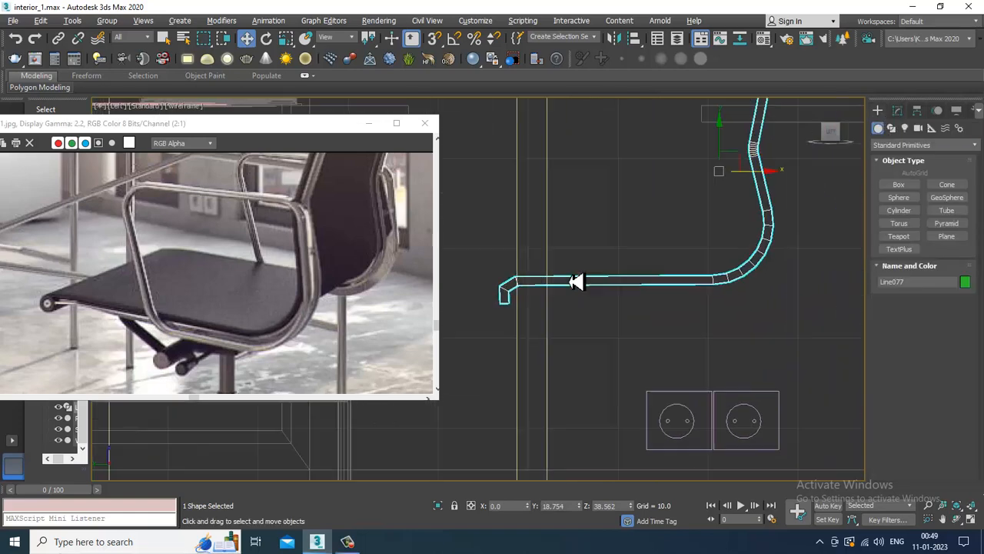
pyautogui.scroll(3, 657, 231)
pyautogui.scroll(3, 692, 242)
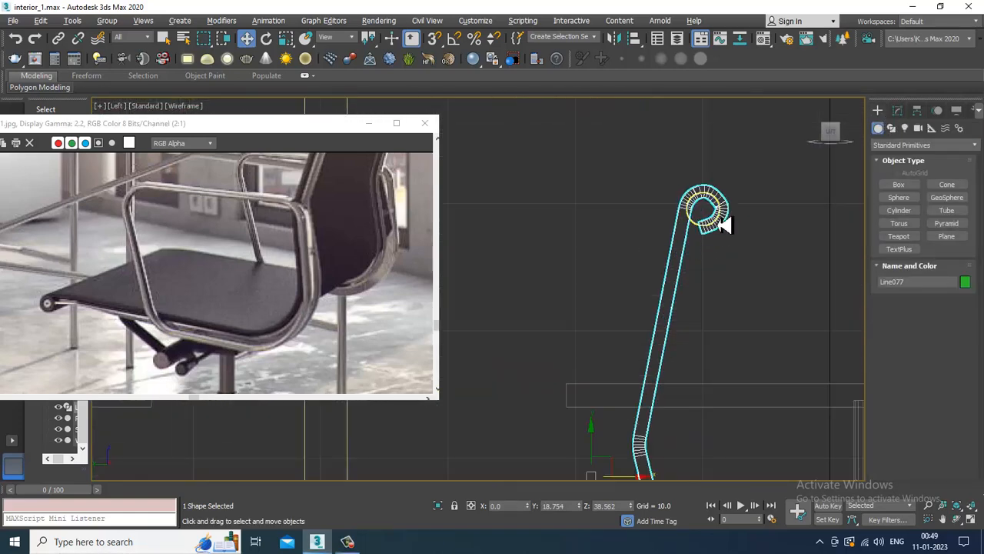
pyautogui.click(702, 231)
pyautogui.scroll(-6, 766, 180)
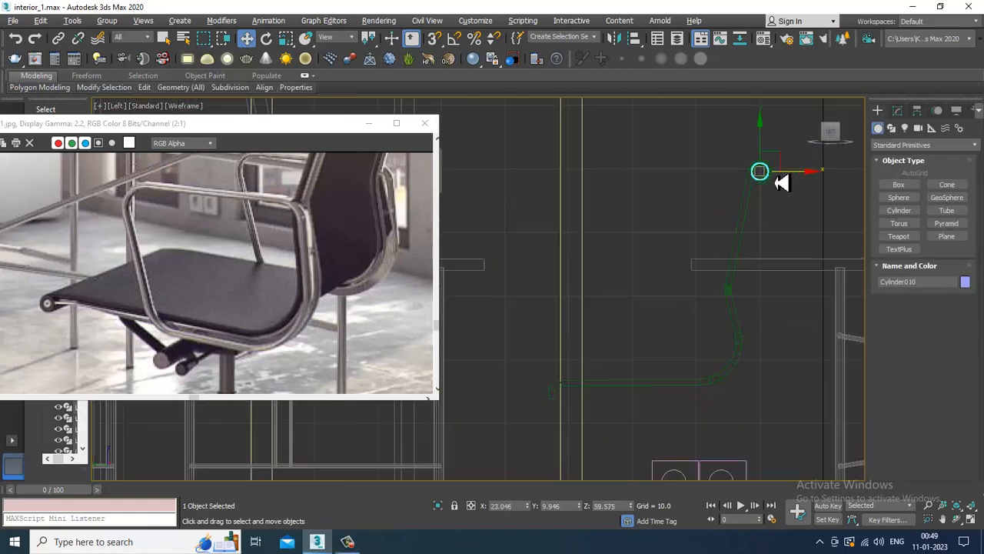
pyautogui.moveTo(794, 150)
pyautogui.mouseDown()
pyautogui.moveTo(659, 314)
pyautogui.moveTo(650, 308)
pyautogui.mouseUp()
pyautogui.click(499, 327)
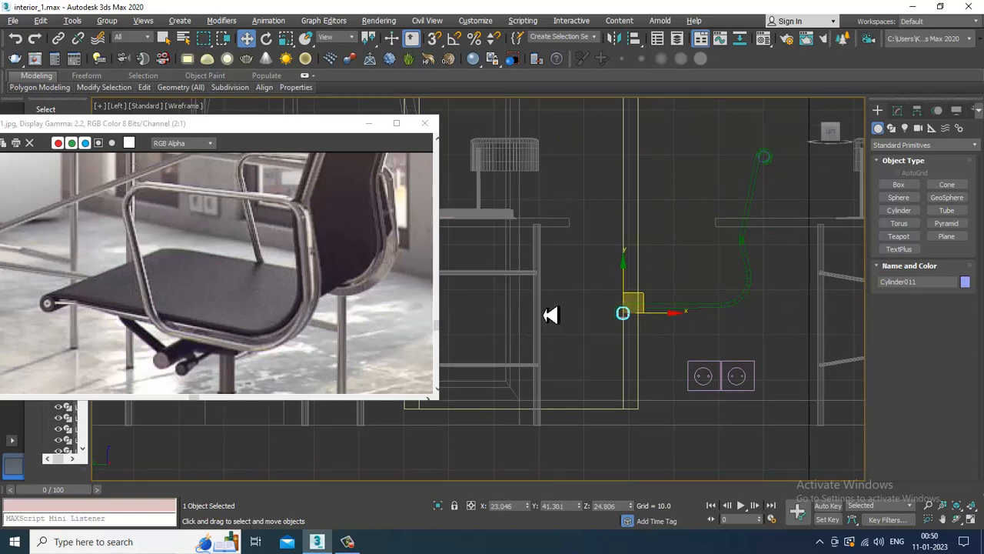
# Step: Fine-tune the copied cylinder to about Y 41.52, Z 24.78 so it sits under the seat's front lip
pyautogui.scroll(3, 545, 316)
pyautogui.scroll(3, 701, 285)
pyautogui.moveTo(727, 280); pyautogui.dragTo(610, 248, button='middle')
pyautogui.scroll(2, 615, 248)
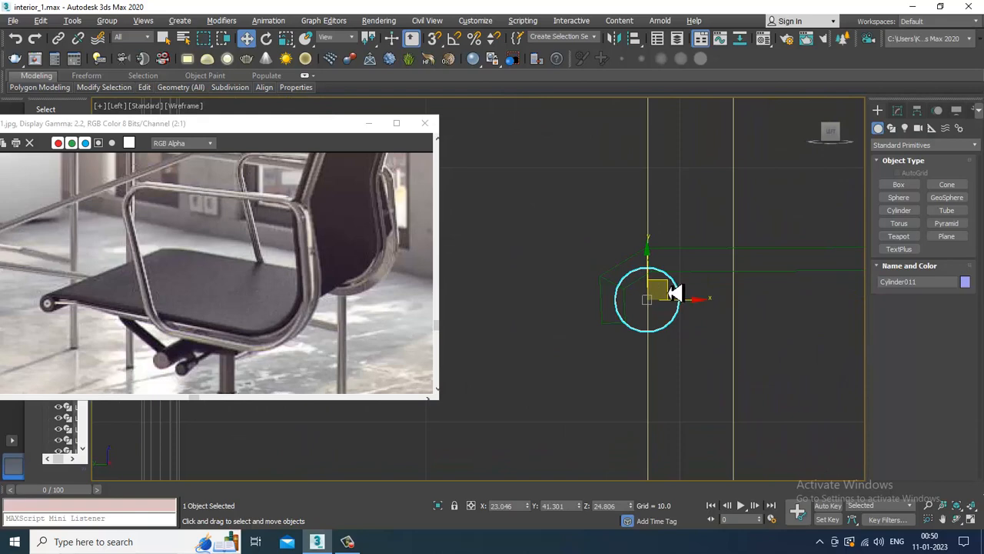
pyautogui.moveTo(675, 292); pyautogui.dragTo(669, 290)
pyautogui.scroll(-3, 692, 293)
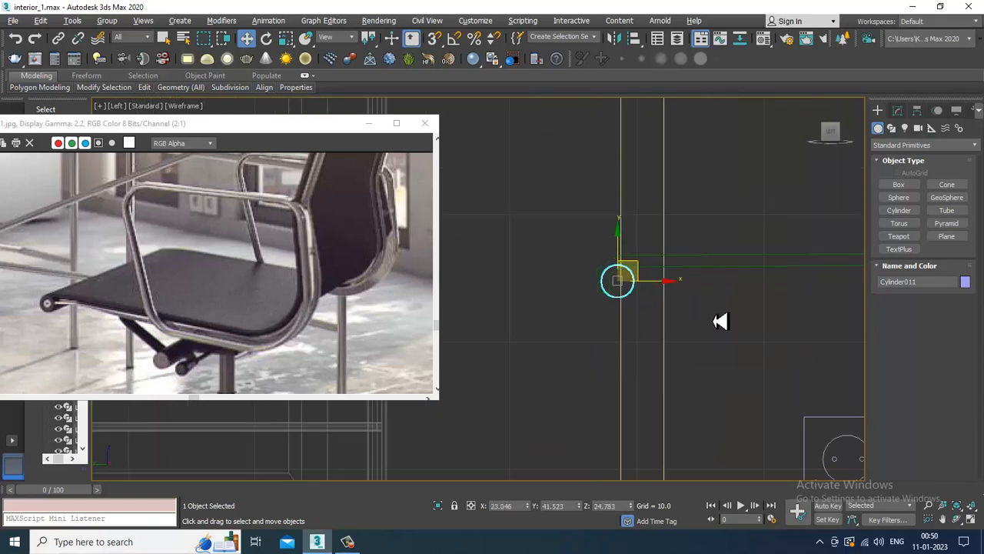
# Step: Inspect the seat's front cylinder in Perspective against the chair in the reference image, and return to the Left view
pyautogui.press('p')
pyautogui.scroll(2, 654, 353)
pyautogui.keyDown('alt'); pyautogui.moveTo(655, 353); pyautogui.dragTo(690, 336, button='middle'); pyautogui.keyUp('alt')
pyautogui.scroll(-3, 315, 306)
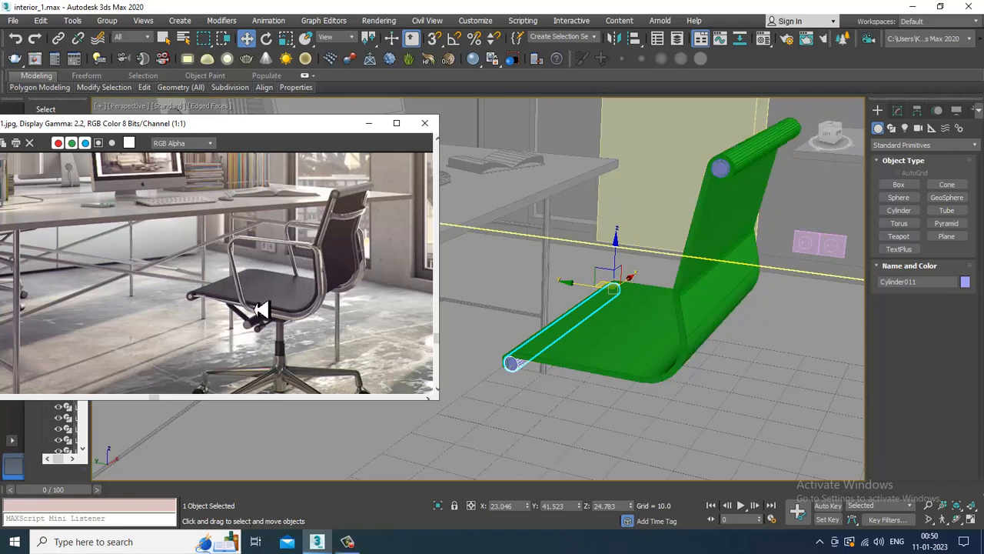
pyautogui.scroll(3, 334, 252)
pyautogui.keyDown('alt'); pyautogui.moveTo(653, 310); pyautogui.dragTo(661, 282, button='middle'); pyautogui.keyUp('alt')
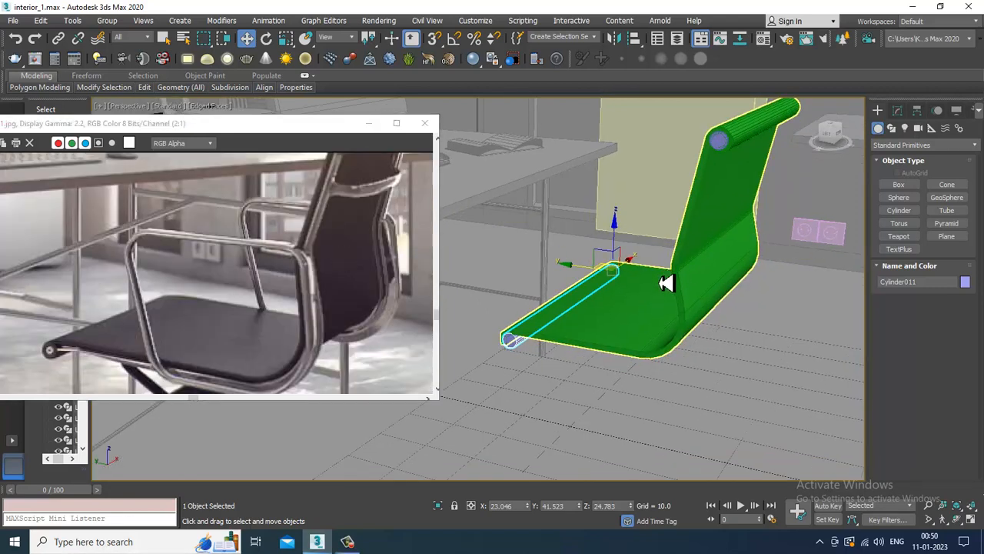
pyautogui.scroll(-3, 341, 281)
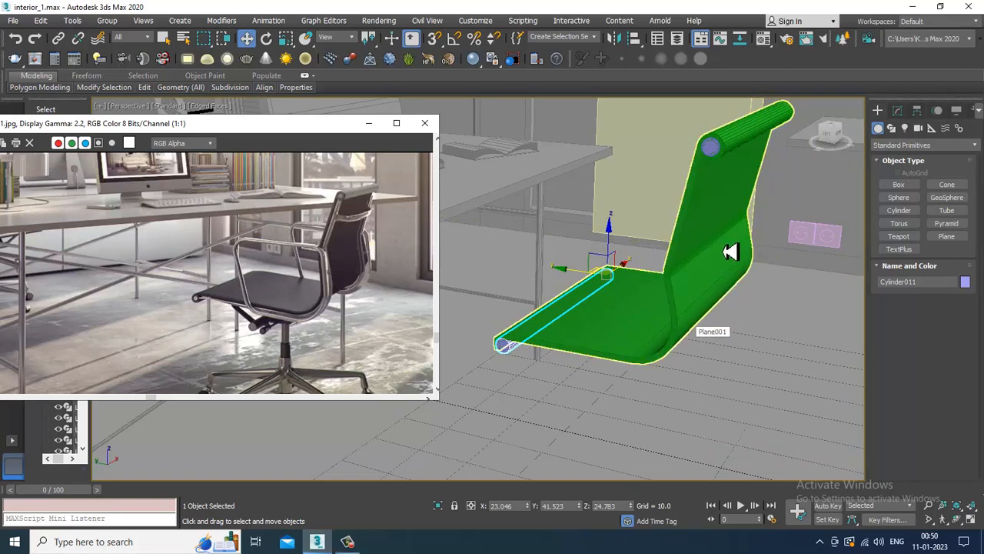
pyautogui.hotkey('alt', 'w')
pyautogui.rightClick(399, 433)
pyautogui.hotkey('alt', 'w')
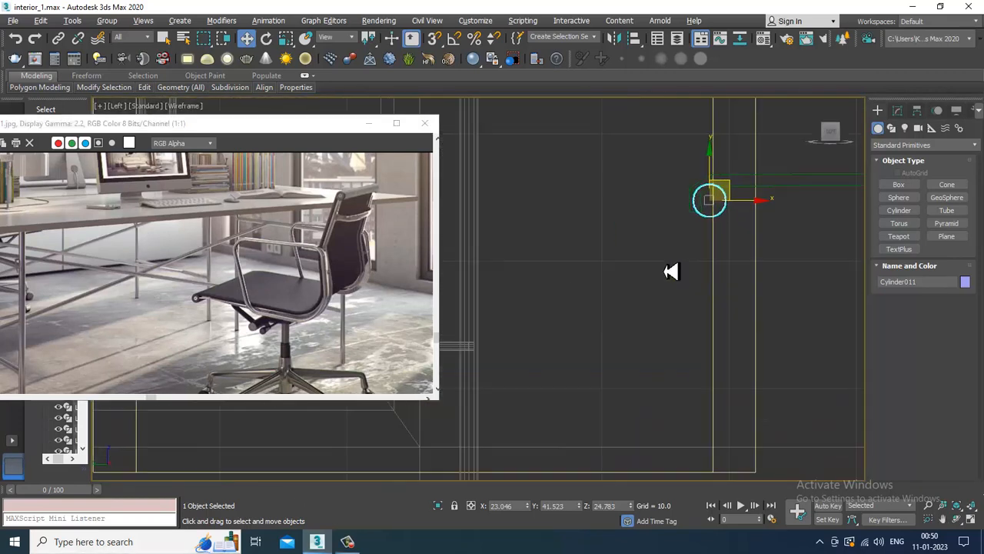
# Step: Bring the whole chair profile into view in the Left view and start the Line spline tool
pyautogui.moveTo(730, 282); pyautogui.dragTo(586, 319, button='middle')
pyautogui.scroll(-3, 586, 319)
pyautogui.moveTo(685, 296); pyautogui.dragTo(686, 248, button='middle')
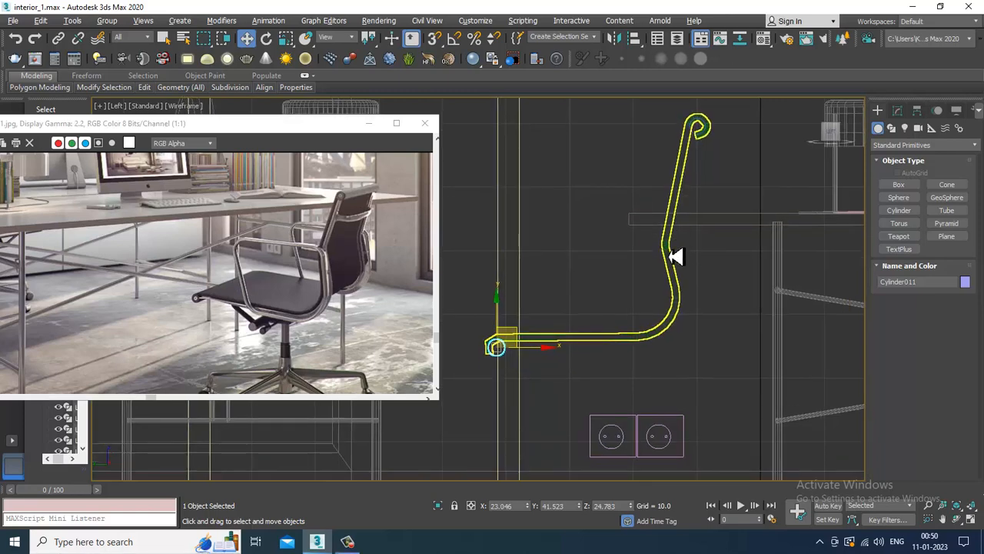
pyautogui.click(665, 258)
pyautogui.press('1')
pyautogui.moveTo(729, 283); pyautogui.dragTo(680, 196)
pyautogui.click(877, 110)
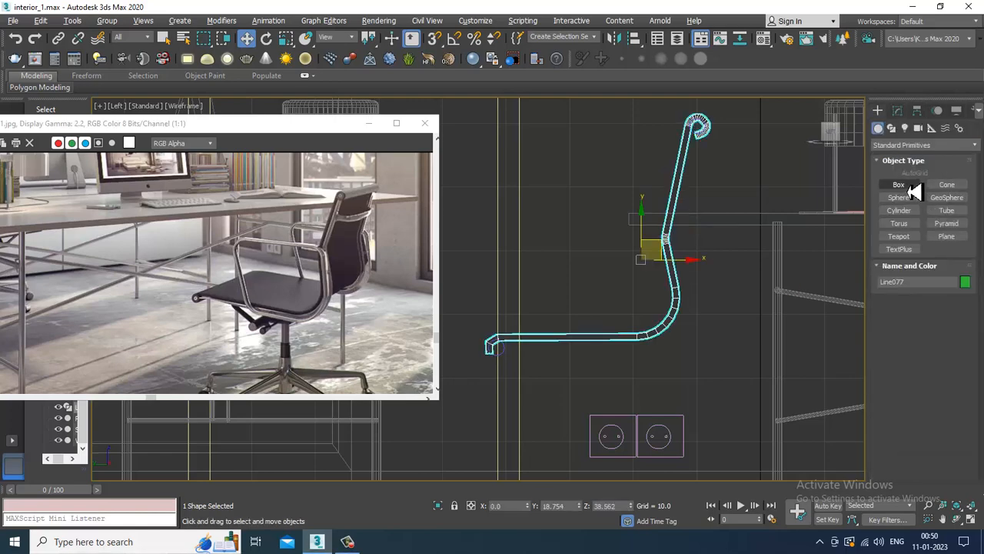
pyautogui.click(892, 127)
pyautogui.click(907, 196)
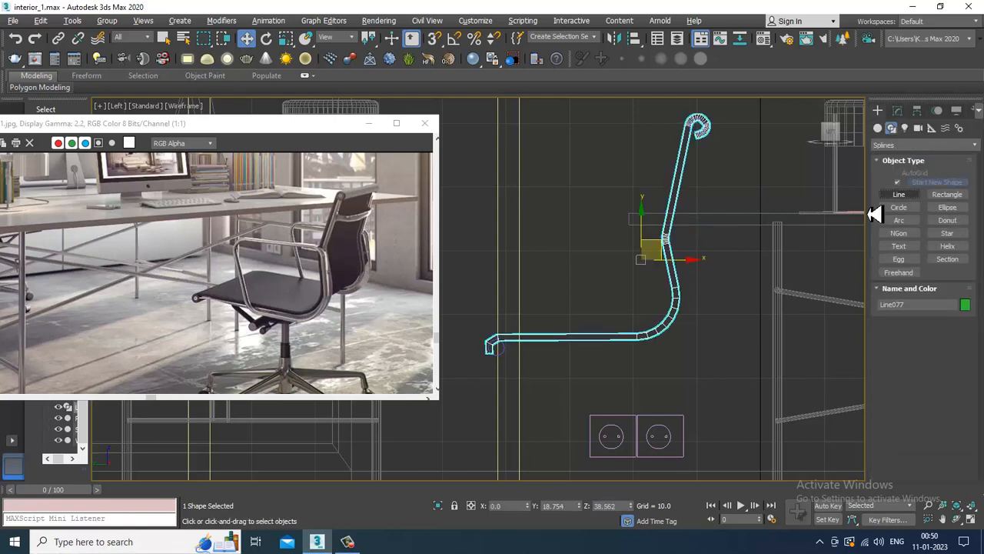
pyautogui.click(545, 335)
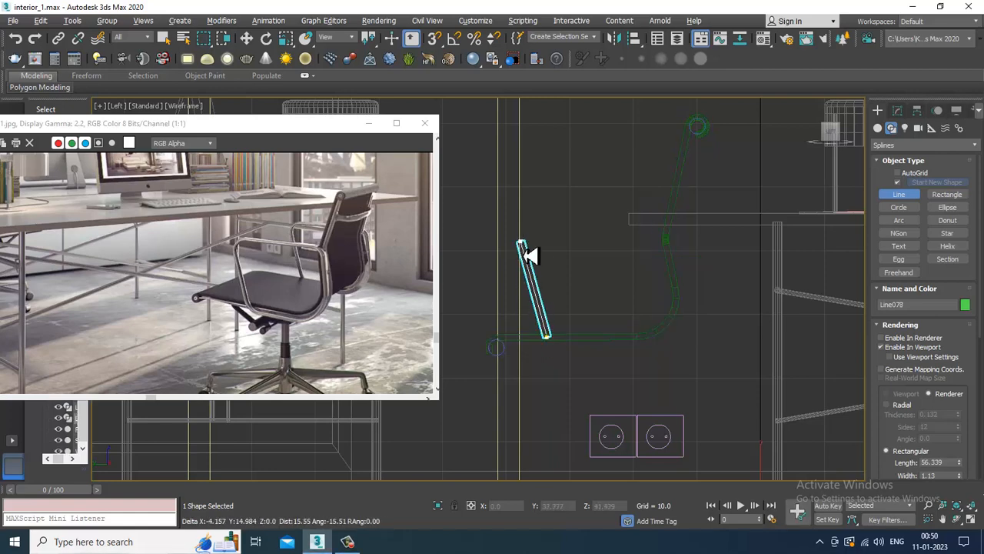
pyautogui.click(541, 260)
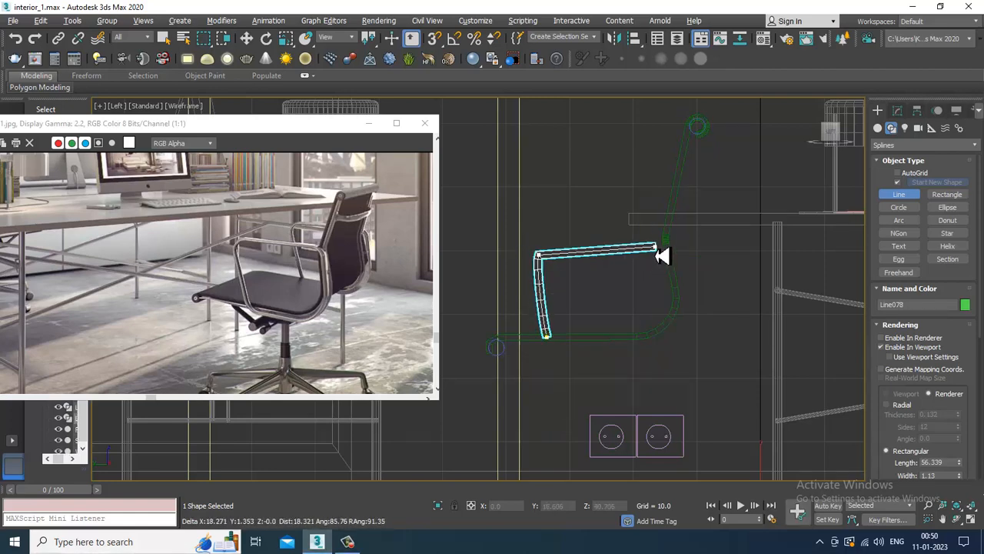
pyautogui.rightClick(660, 256)
pyautogui.hotkey('ctrl', 'z')
pyautogui.click(542, 336)
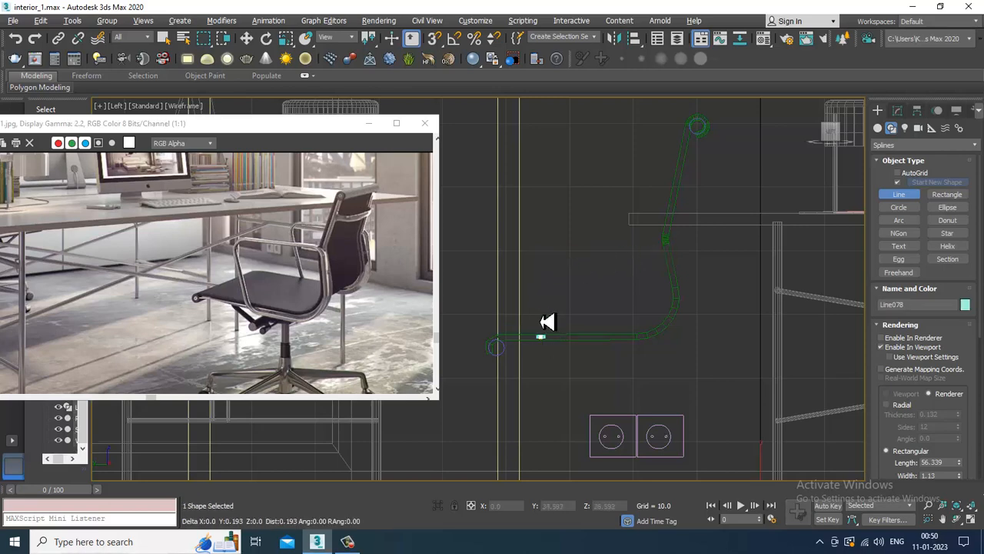
pyautogui.rightClick(543, 315)
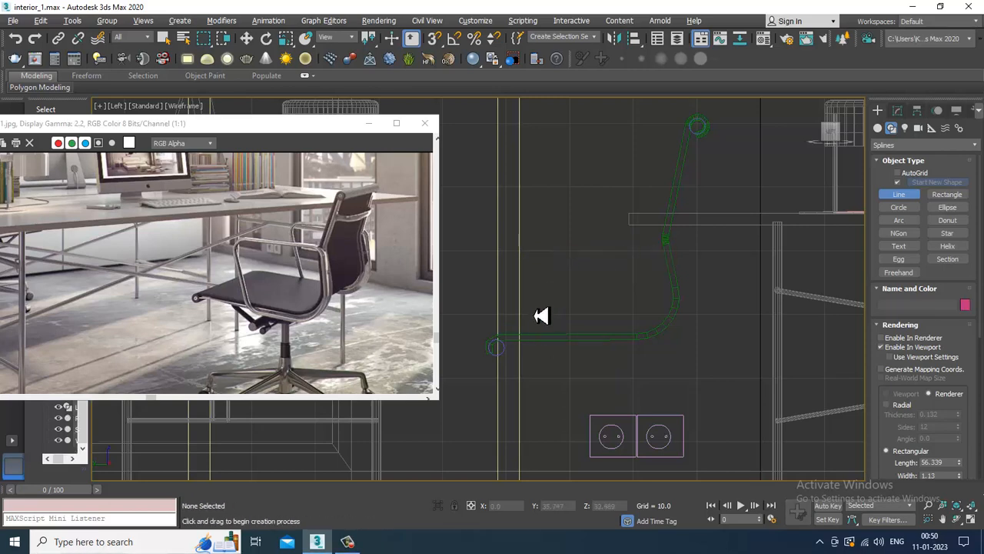
# Step: Draw a closed five-sided armrest outline above the seat, with a front edge about 14.5 units and a bottom edge about 16 units long
pyautogui.click(536, 336)
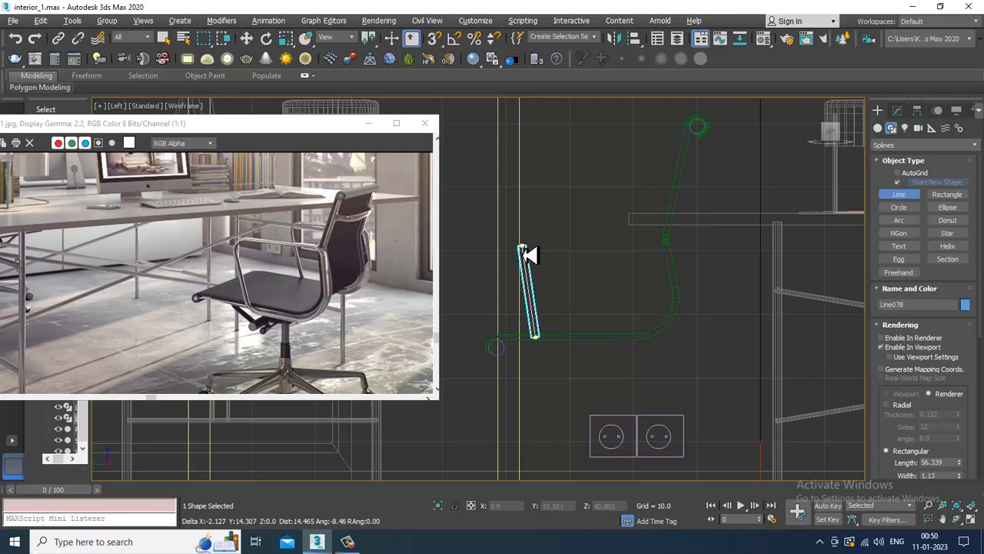
pyautogui.click(522, 246)
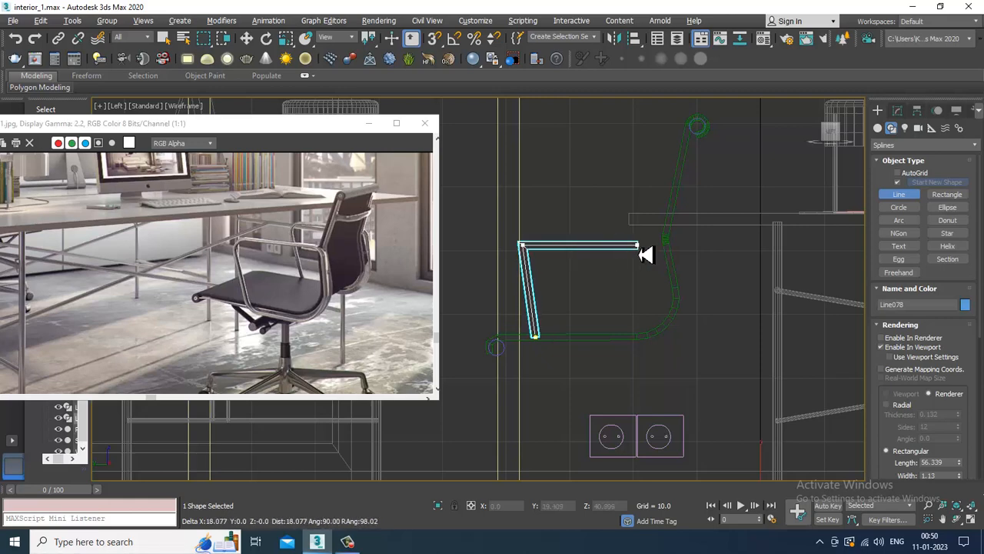
pyautogui.click(666, 247)
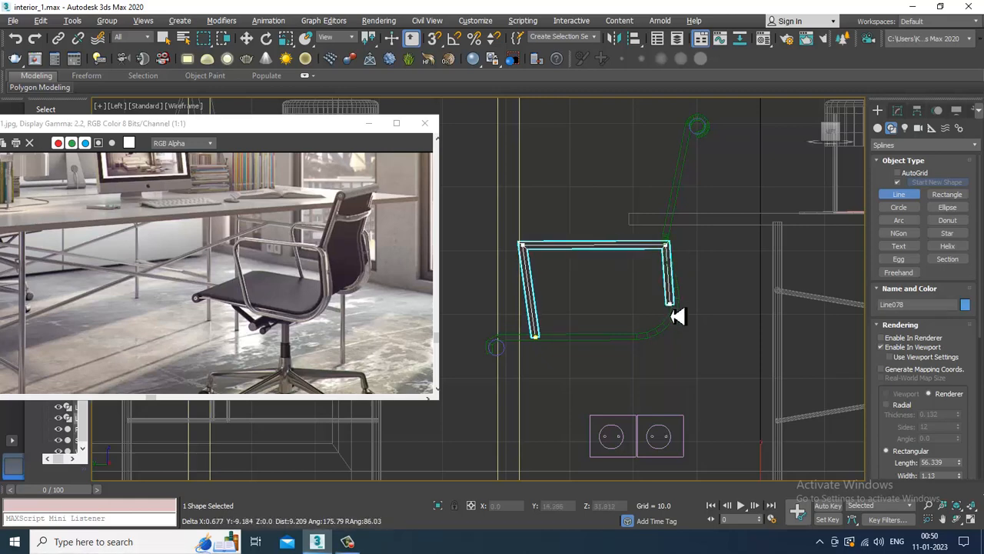
pyautogui.click(678, 305)
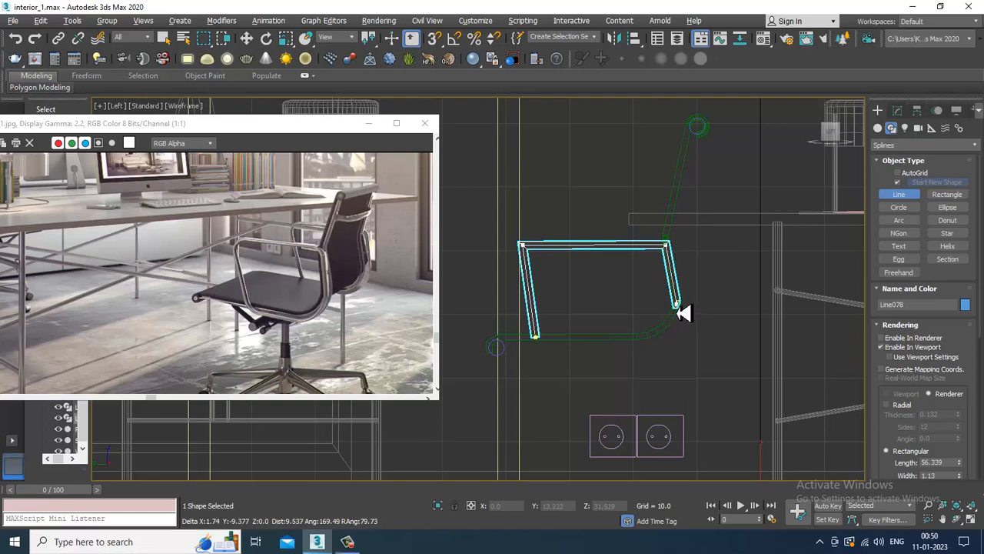
pyautogui.click(642, 338)
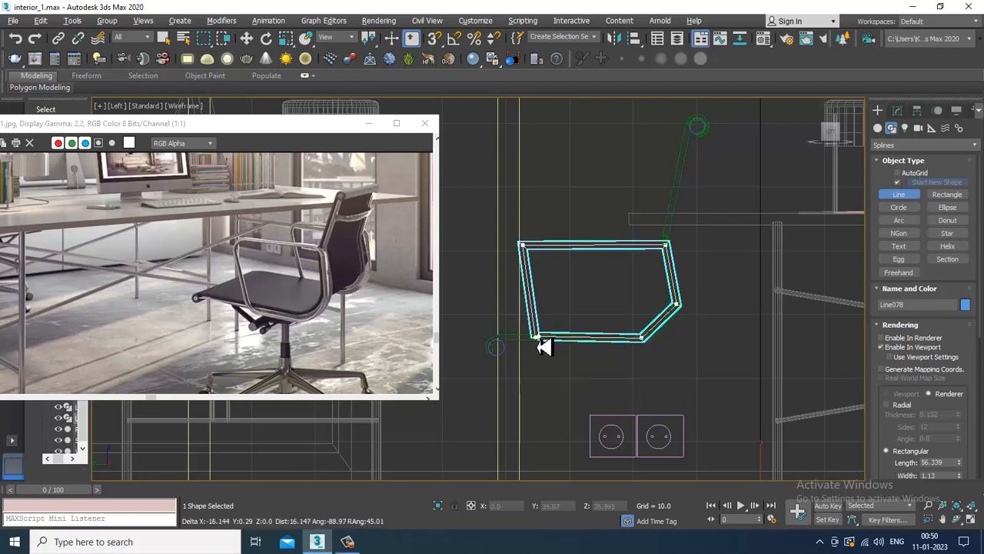
pyautogui.click(535, 340)
pyautogui.click(472, 309)
pyautogui.press('w')
# Step: Fillet the armrest outline's upper rear corner, its two lower rear corners and its lower front corner
pyautogui.moveTo(636, 307); pyautogui.dragTo(601, 306, button='middle')
pyautogui.scroll(2, 642, 297)
pyautogui.press('1')
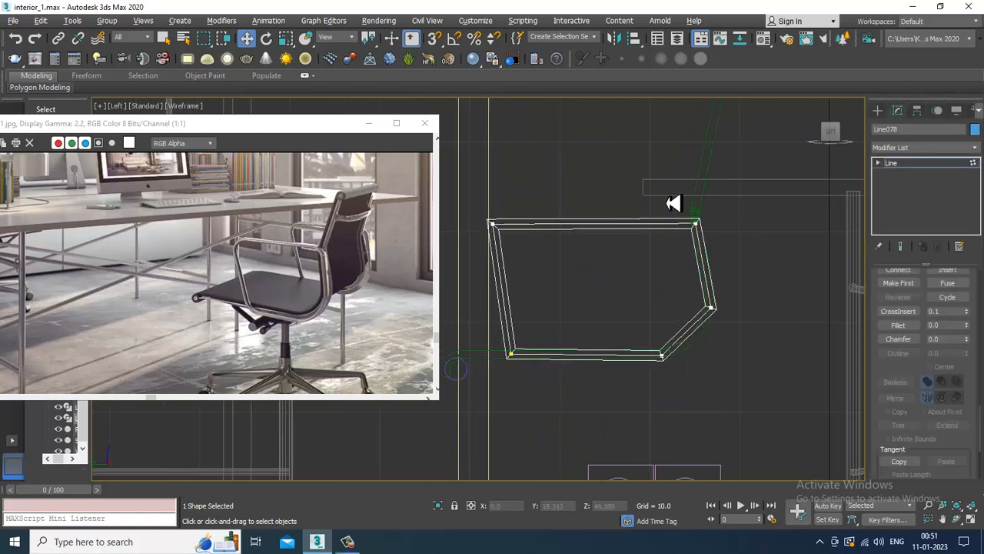
pyautogui.moveTo(673, 203); pyautogui.dragTo(690, 216)
pyautogui.click(899, 324)
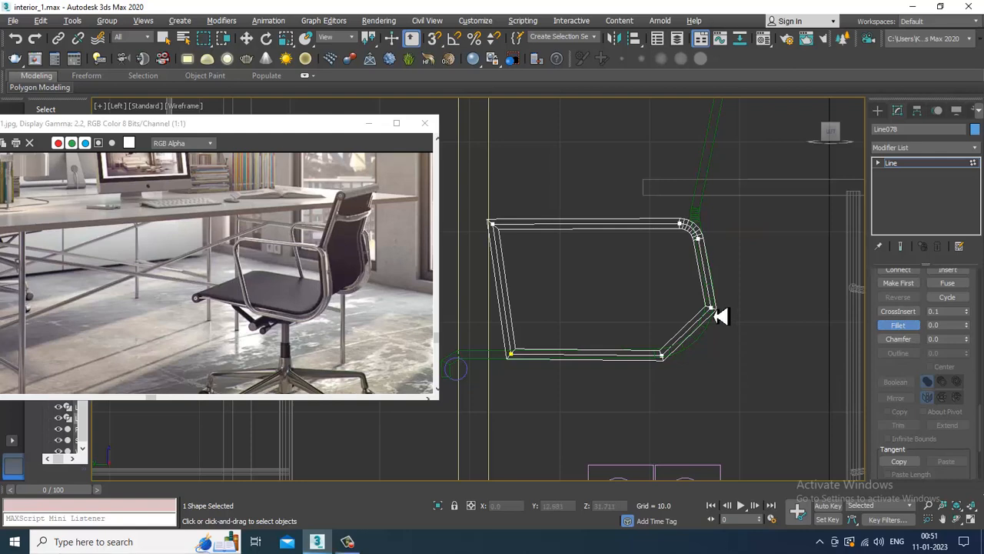
pyautogui.moveTo(720, 315); pyautogui.dragTo(739, 297)
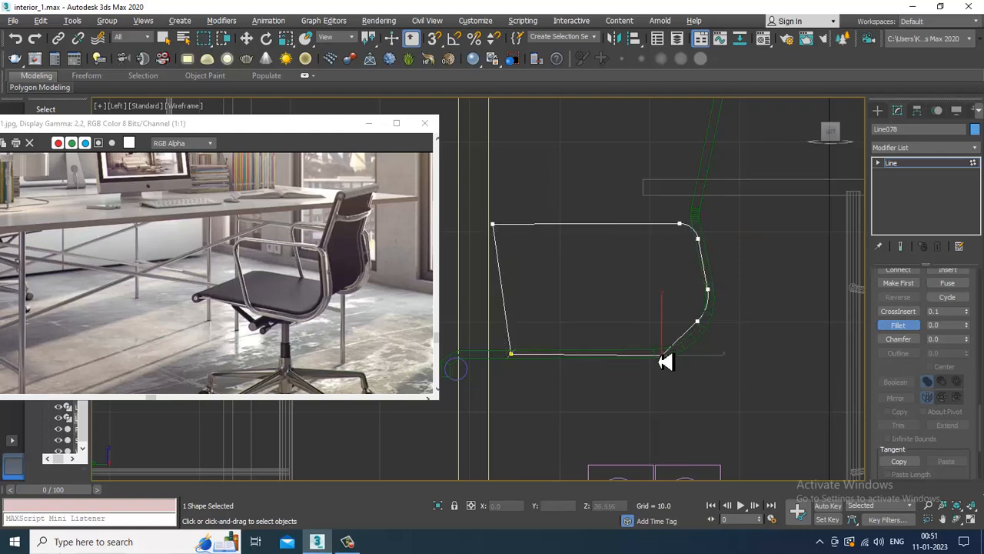
pyautogui.moveTo(663, 360); pyautogui.dragTo(643, 345)
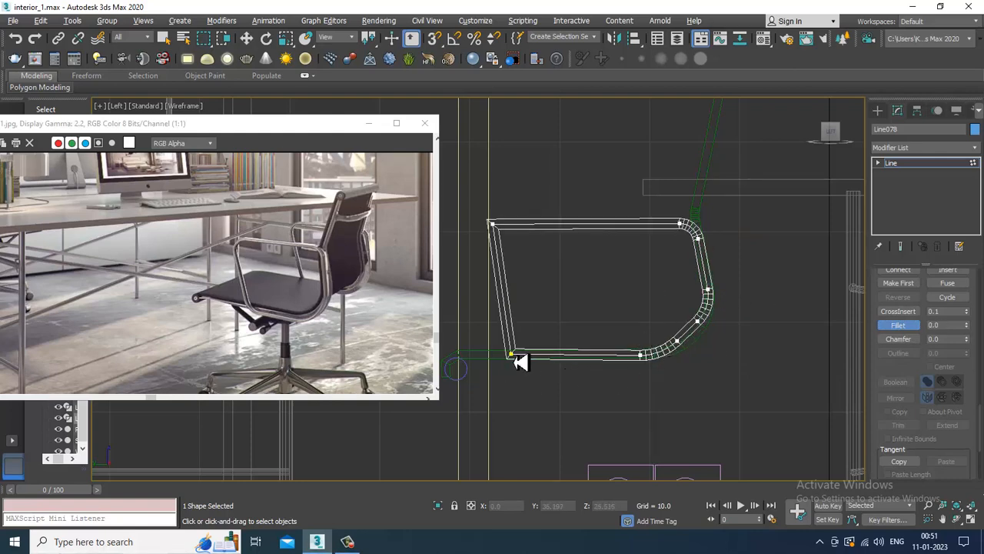
# Step: Move the two vertices of the armrest outline's lower rear diagonal outward, closer to the seat's curve
pyautogui.scroll(2, 652, 318)
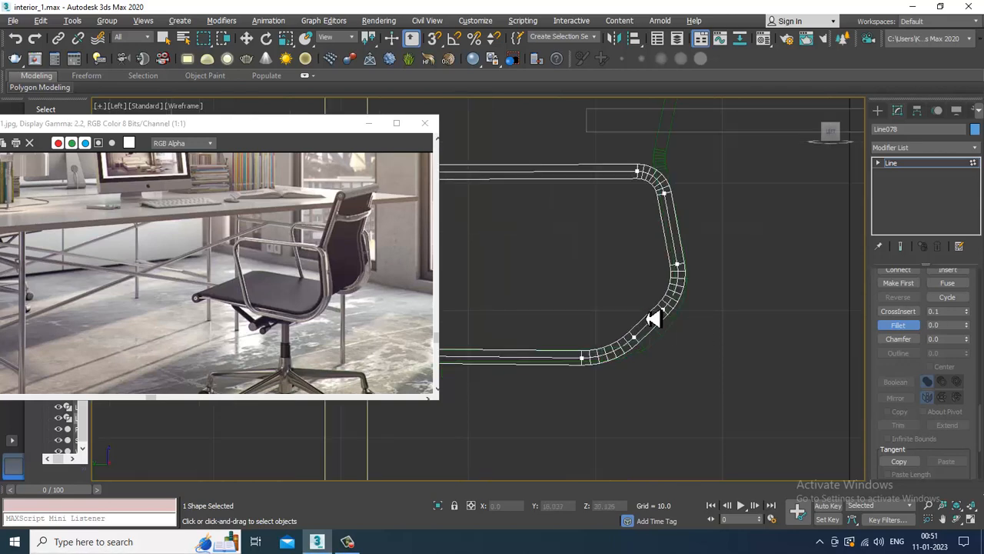
pyautogui.press('w')
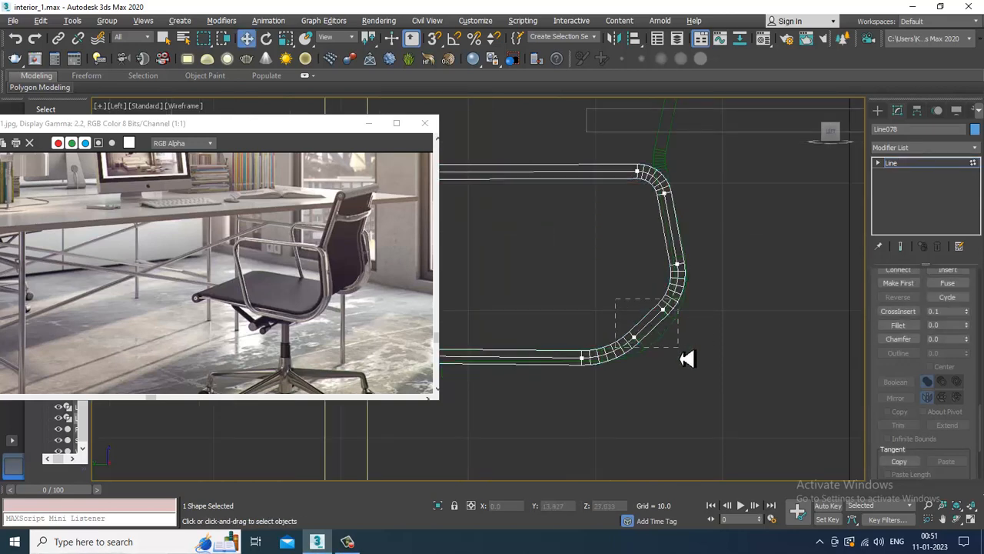
pyautogui.moveTo(688, 300); pyautogui.dragTo(697, 306)
pyautogui.moveTo(697, 272); pyautogui.dragTo(736, 253, button='middle')
pyautogui.scroll(-2, 732, 285)
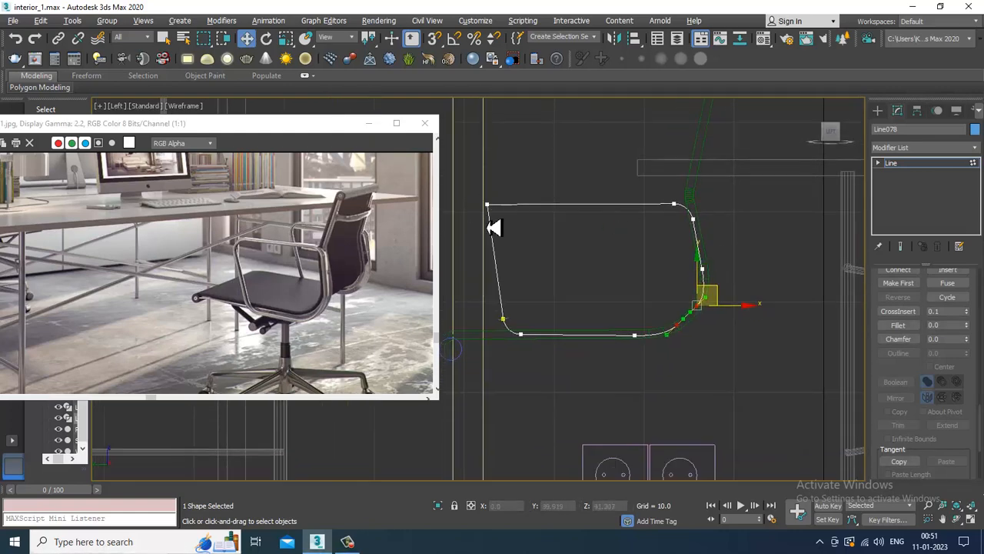
# Step: Fillet the armrest outline's upper front corner in the Left view and leave vertex editing
pyautogui.click(898, 324)
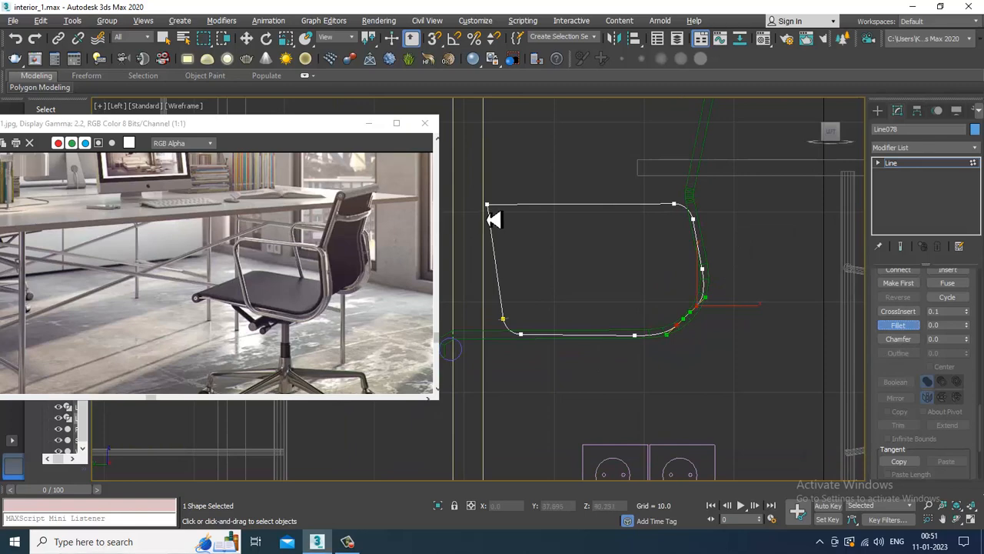
pyautogui.moveTo(494, 211); pyautogui.dragTo(496, 192)
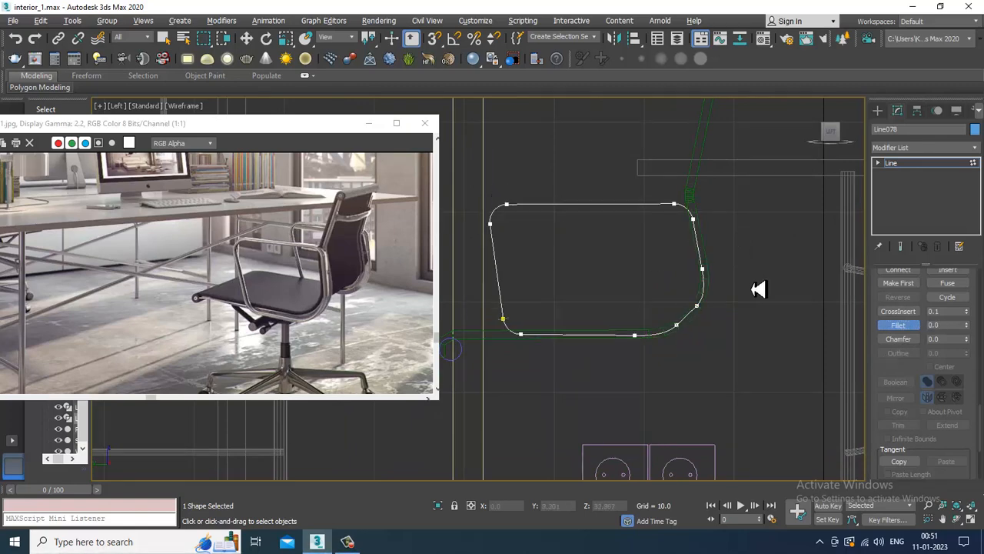
pyautogui.click(939, 164)
pyautogui.press('w')
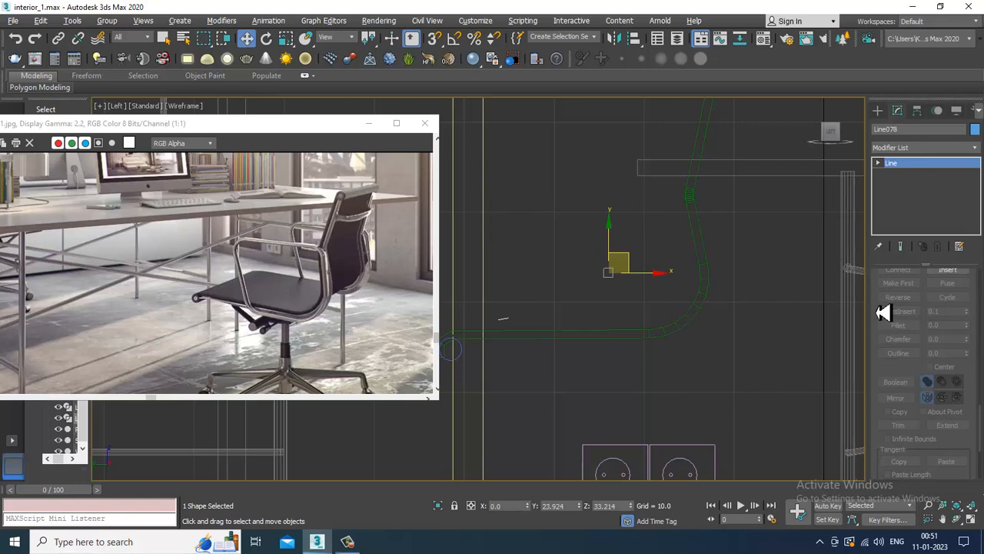
# Step: In the Perspective view, reduce the armrest line's rectangular rendering length to 4.507
pyautogui.scroll(5, 892, 308)
pyautogui.scroll(4, 970, 289)
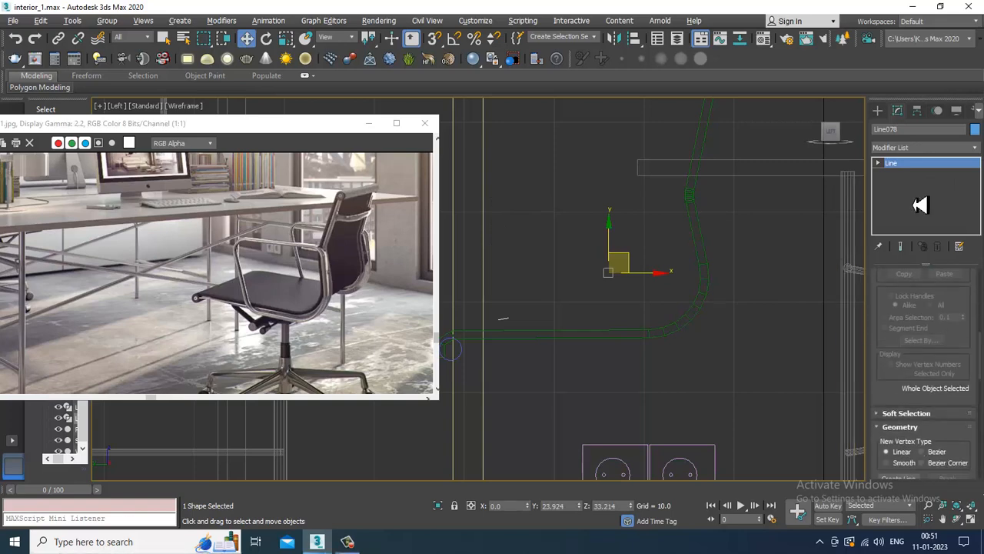
pyautogui.scroll(6, 877, 354)
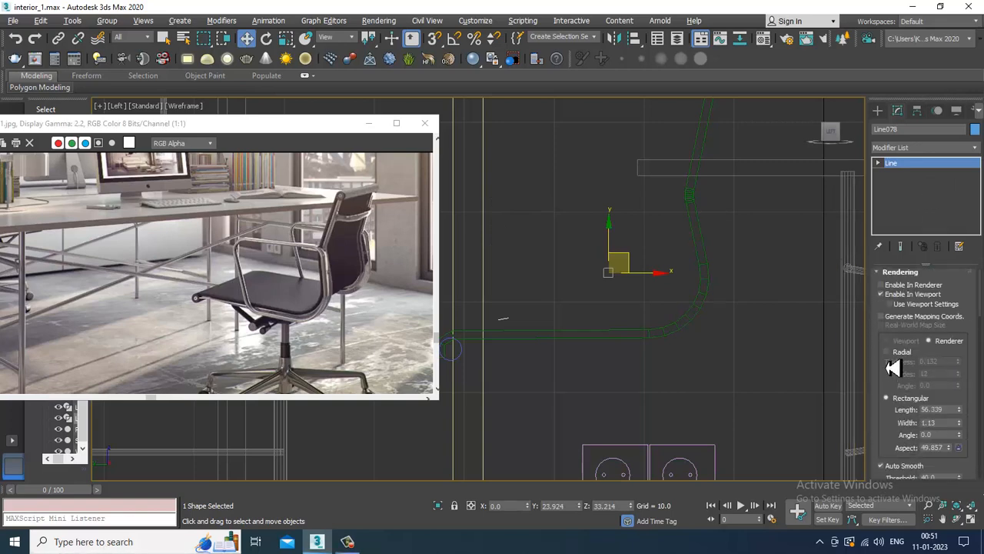
pyautogui.hotkey('alt', 'w')
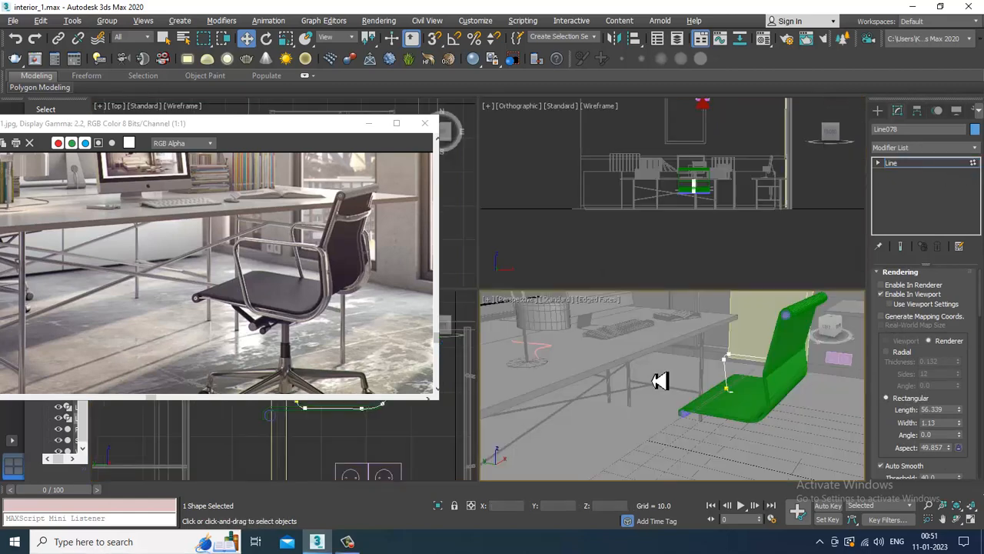
pyautogui.hotkey('alt', 'w')
pyautogui.scroll(-5, 661, 362)
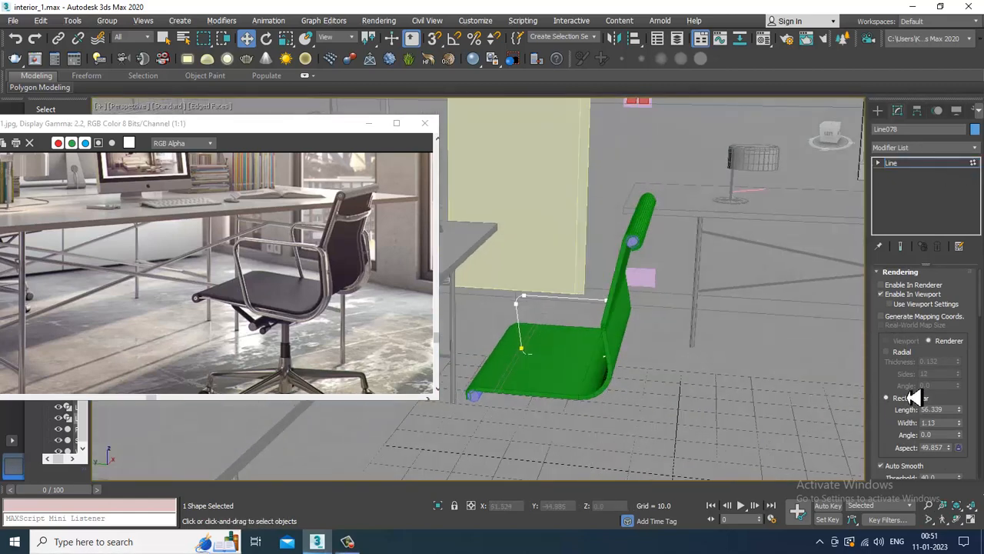
pyautogui.moveTo(960, 413); pyautogui.dragTo(960, 376)
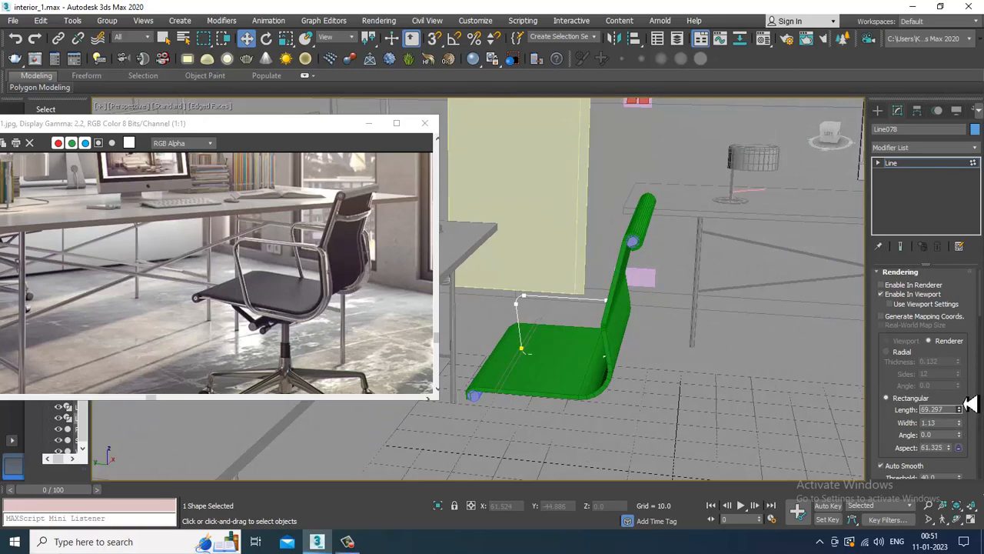
pyautogui.hotkey('ctrl', 'z')
pyautogui.click(946, 163)
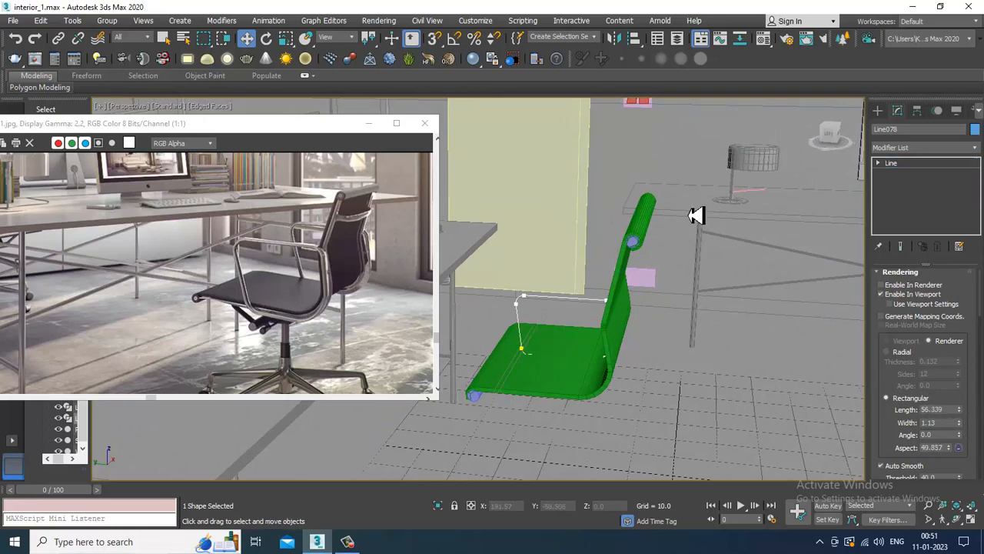
pyautogui.keyDown('alt'); pyautogui.moveTo(567, 340); pyautogui.dragTo(640, 329, button='middle'); pyautogui.keyUp('alt')
pyautogui.scroll(8, 639, 328)
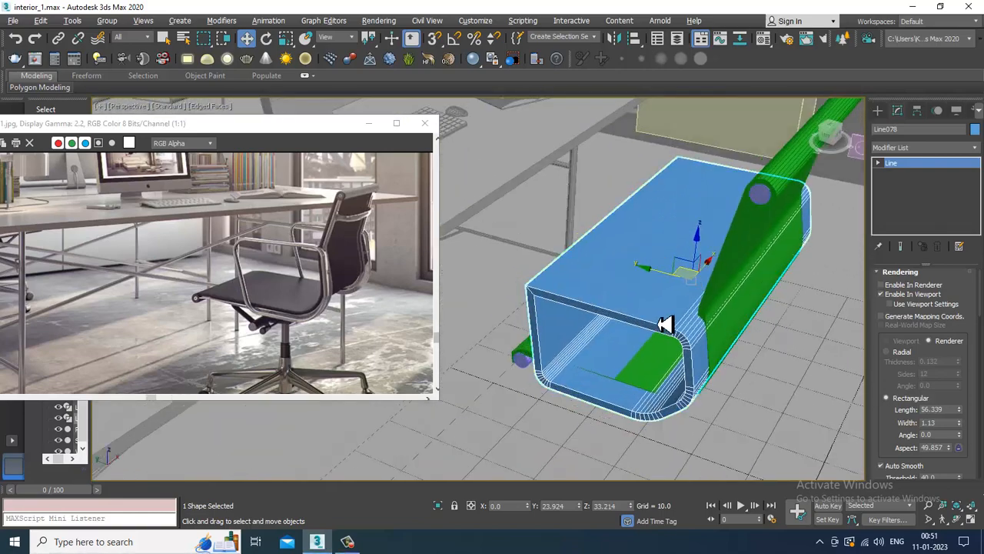
pyautogui.moveTo(961, 413); pyautogui.dragTo(978, 473)
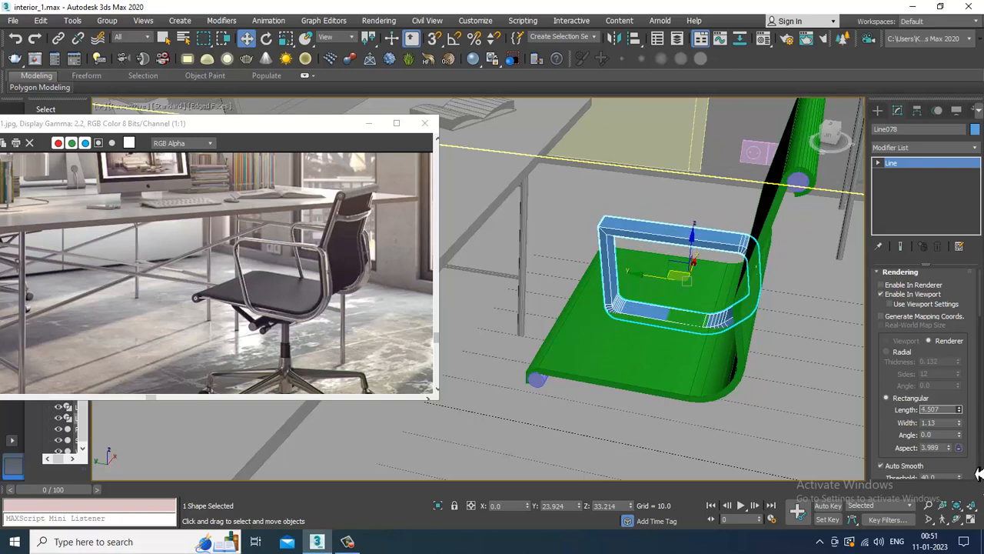
# Step: Fillet the upper front vertex of the armrest loop in the Perspective view and check the rounded corner from the other side
pyautogui.click(878, 163)
pyautogui.click(901, 173)
pyautogui.moveTo(575, 223); pyautogui.dragTo(640, 265)
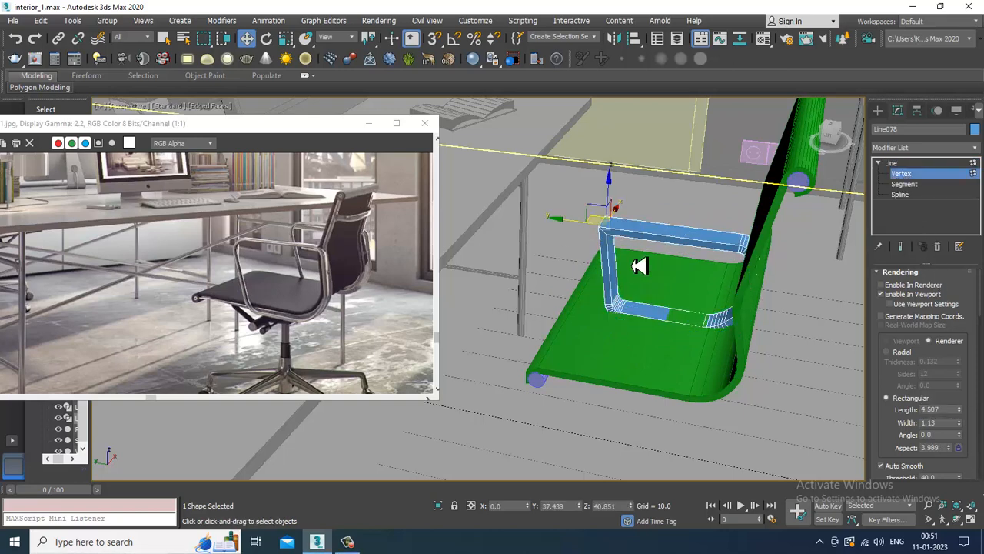
pyautogui.scroll(-5, 914, 445)
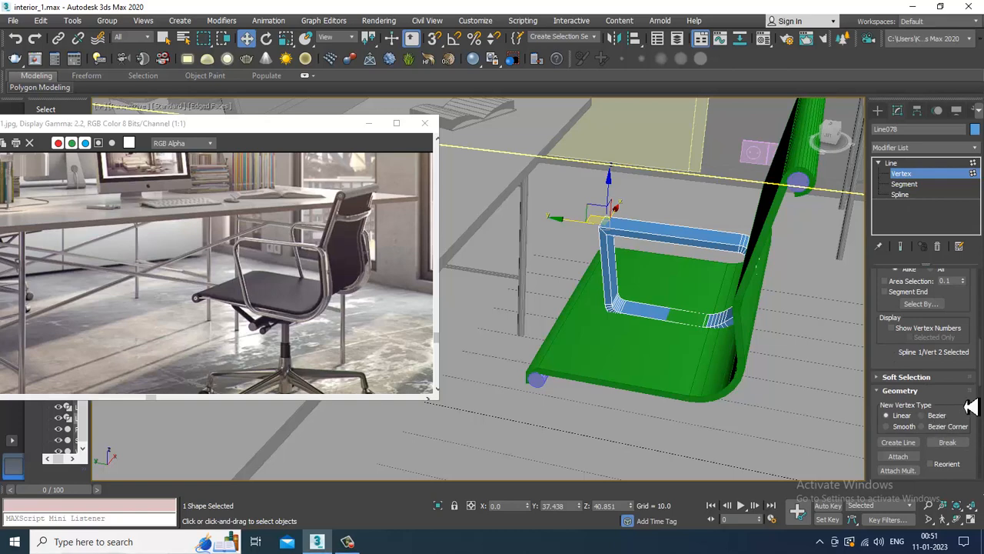
pyautogui.moveTo(970, 408); pyautogui.dragTo(977, 115)
pyautogui.click(898, 400)
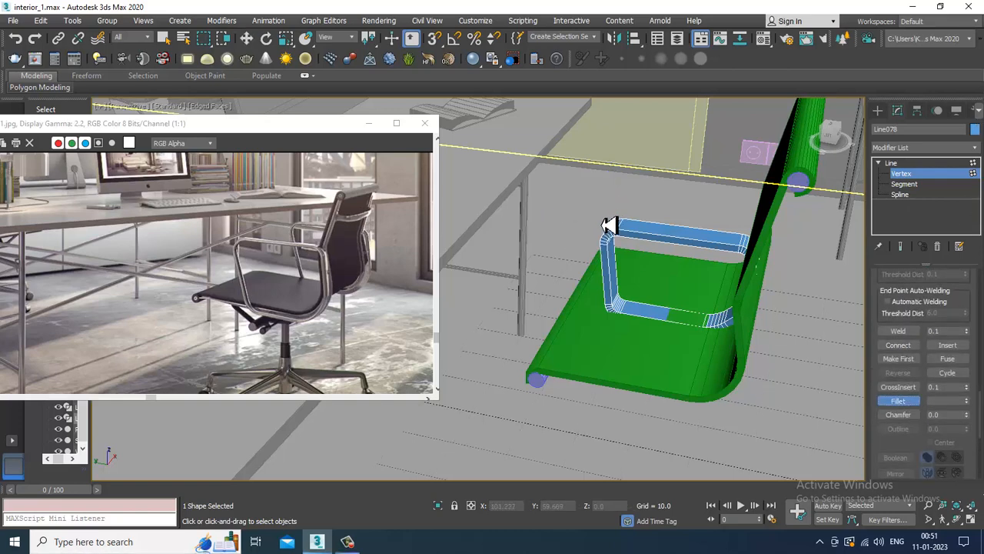
pyautogui.keyDown('alt'); pyautogui.moveTo(608, 223); pyautogui.dragTo(842, 236, button='middle'); pyautogui.keyUp('alt')
pyautogui.press('w')
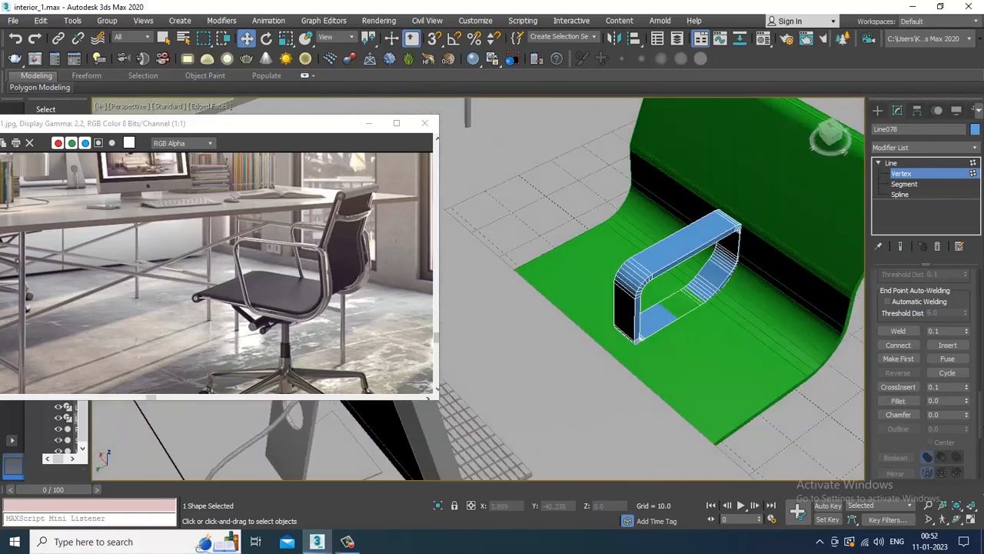
pyautogui.scroll(15, 886, 313)
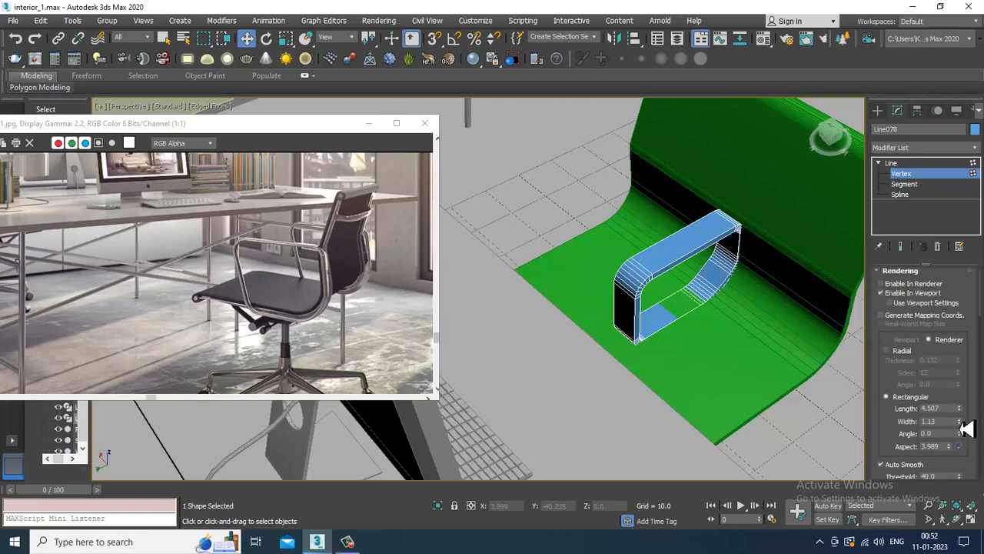
# Step: Set the armrest loop's rectangular rendering length to 3.02, leave vertex editing and move the loop to the seat's side edge, about X -22.5
pyautogui.moveTo(962, 419); pyautogui.dragTo(976, 439)
pyautogui.keyDown('alt'); pyautogui.moveTo(752, 358); pyautogui.dragTo(801, 368, button='middle'); pyautogui.keyUp('alt')
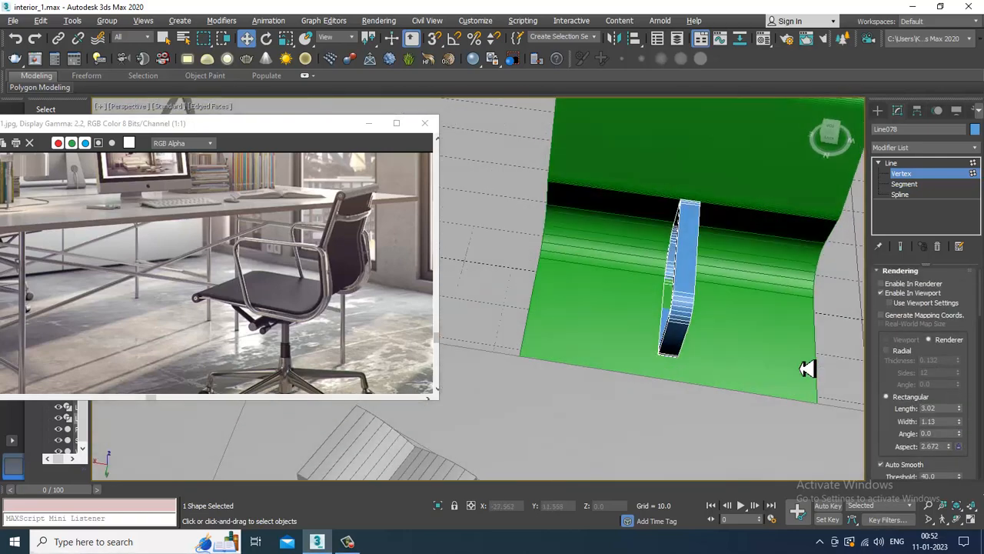
pyautogui.click(940, 170)
pyautogui.moveTo(646, 281); pyautogui.dragTo(793, 300)
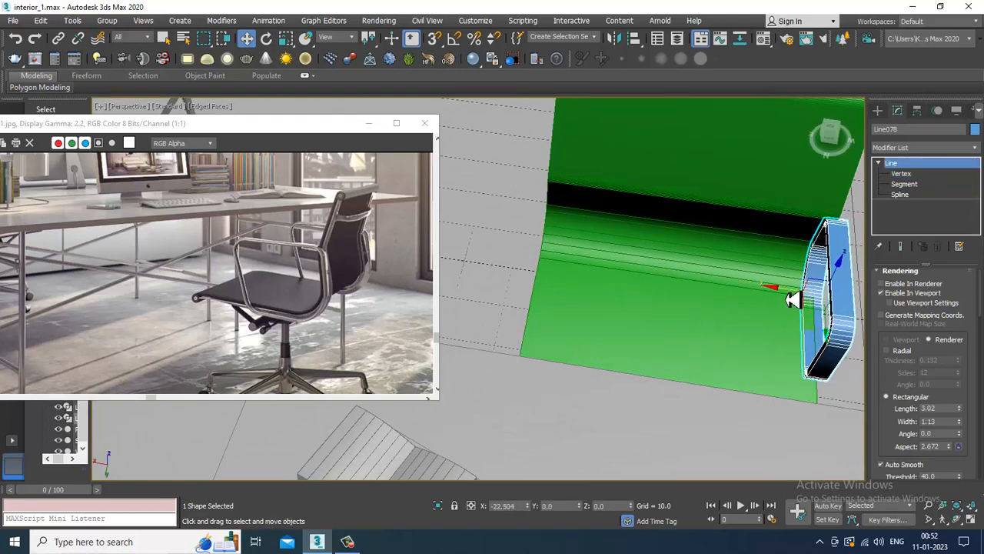
pyautogui.keyDown('alt'); pyautogui.moveTo(793, 300); pyautogui.dragTo(819, 277, button='middle'); pyautogui.keyUp('alt')
pyautogui.moveTo(818, 276); pyautogui.dragTo(676, 204, button='middle')
# Step: Clone the armrest loop as one independent copy at the seat's opposite side edge, at about X 22.06
pyautogui.click(642, 186)
pyautogui.scroll(-2, 641, 186)
pyautogui.keyDown('alt'); pyautogui.moveTo(781, 280); pyautogui.dragTo(709, 206, button='middle'); pyautogui.keyUp('alt')
pyautogui.click(723, 232)
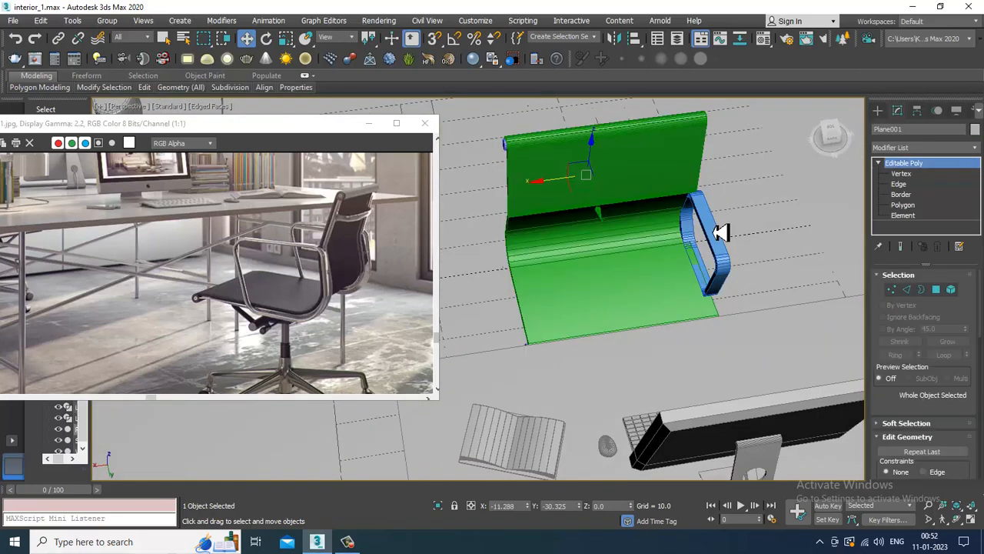
pyautogui.click(721, 235)
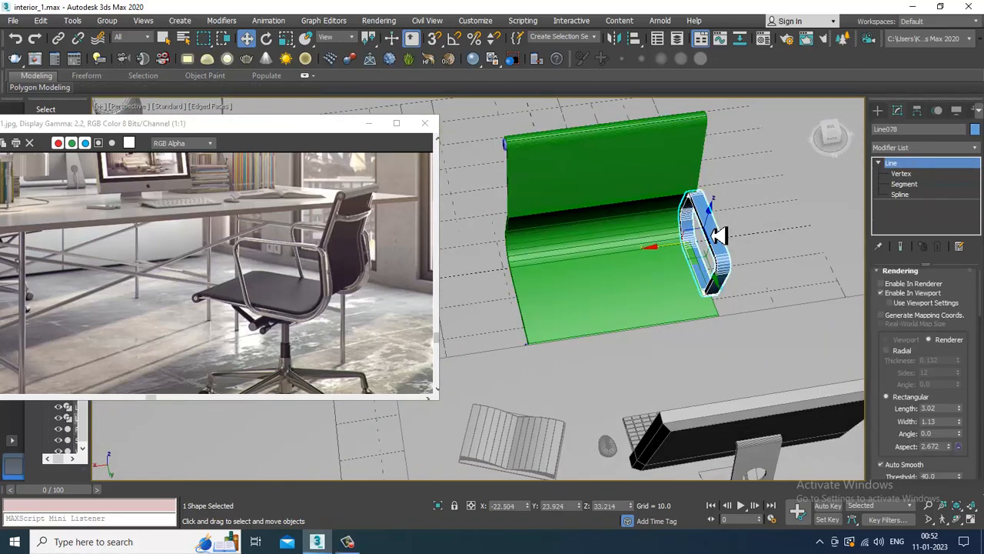
pyautogui.moveTo(666, 256)
pyautogui.keyDown('shift'); pyautogui.mouseDown()
pyautogui.moveTo(514, 285)
pyautogui.moveTo(558, 292)
pyautogui.moveTo(490, 307)
pyautogui.mouseUp(); pyautogui.keyUp('shift')
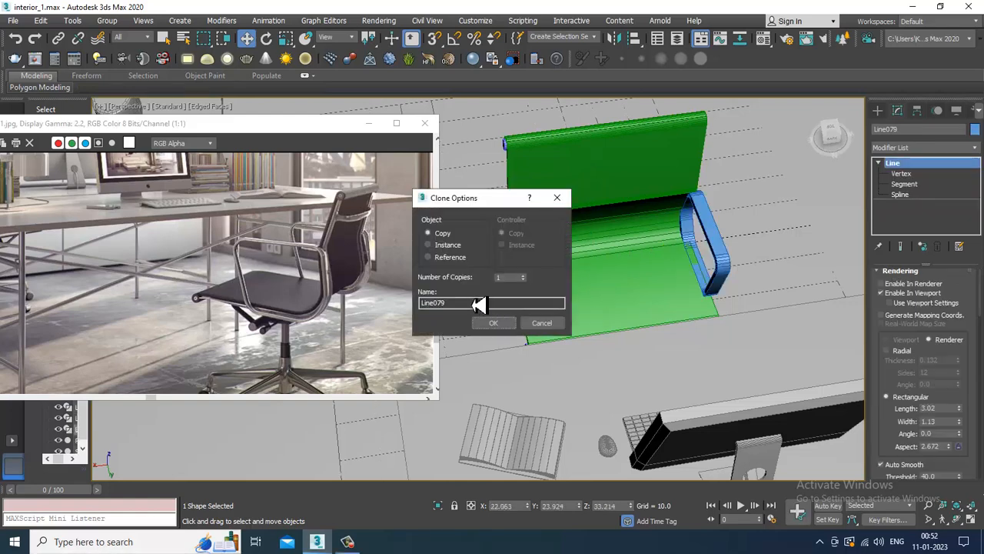
pyautogui.click(496, 324)
pyautogui.moveTo(674, 293)
pyautogui.keyDown('alt'); pyautogui.mouseDown(button='middle')
pyautogui.moveTo(576, 263)
pyautogui.moveTo(593, 226)
pyautogui.moveTo(661, 219)
pyautogui.mouseUp(button='middle'); pyautogui.keyUp('alt')
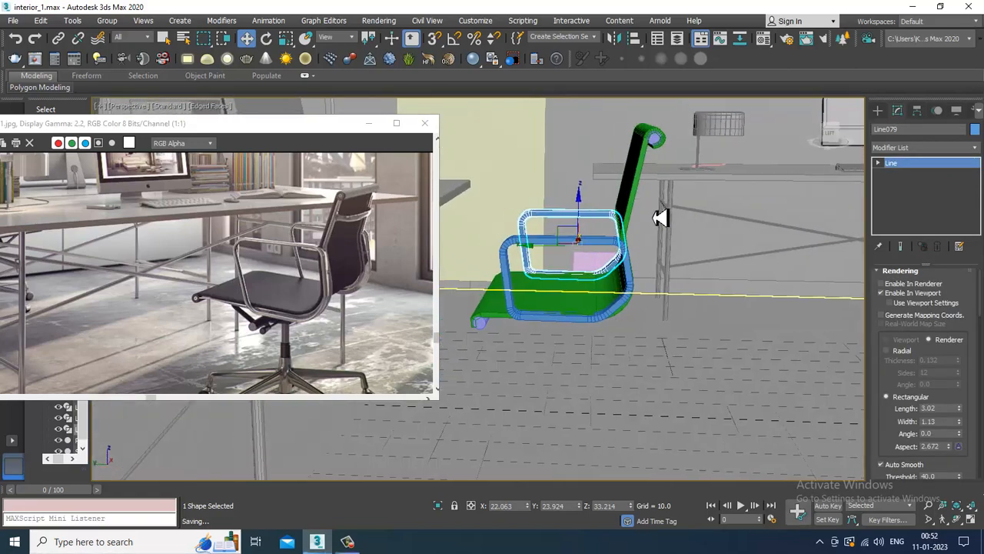
pyautogui.click(357, 545)
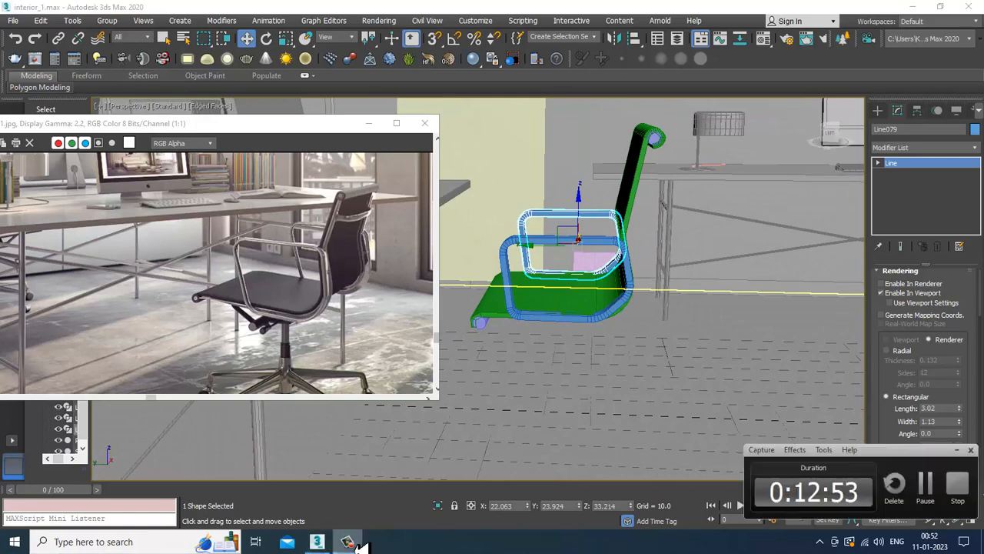
pyautogui.click(357, 546)
pyautogui.keyDown('alt'); pyautogui.moveTo(703, 226); pyautogui.dragTo(753, 238, button='middle'); pyautogui.keyUp('alt')
# Step: In the Left view, start a line at the backrest's upper roll and run it down along the back to the backrest's bend
pyautogui.hotkey('alt', 'w')
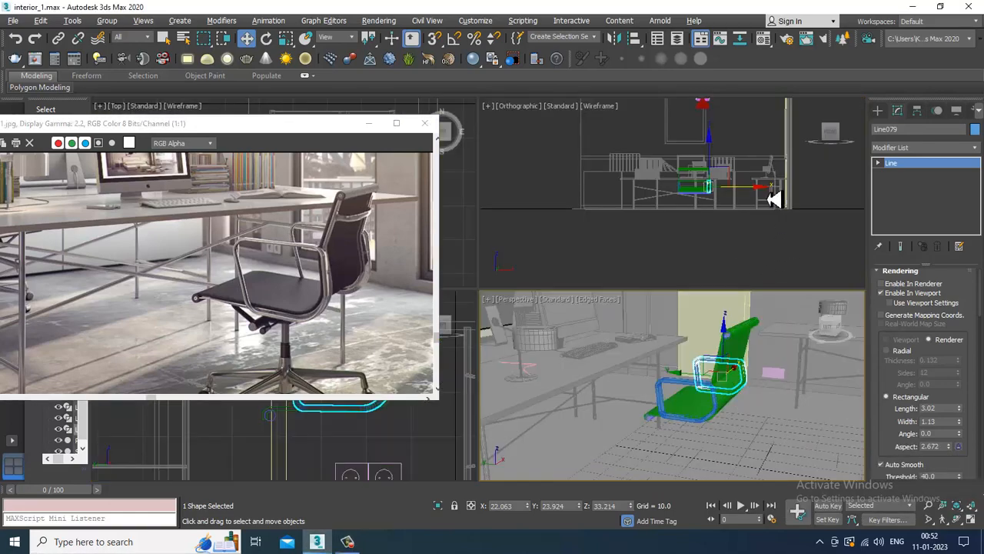
pyautogui.moveTo(411, 453); pyautogui.dragTo(397, 449, button='middle')
pyautogui.hotkey('alt', 'w')
pyautogui.moveTo(582, 271); pyautogui.dragTo(496, 385, button='middle')
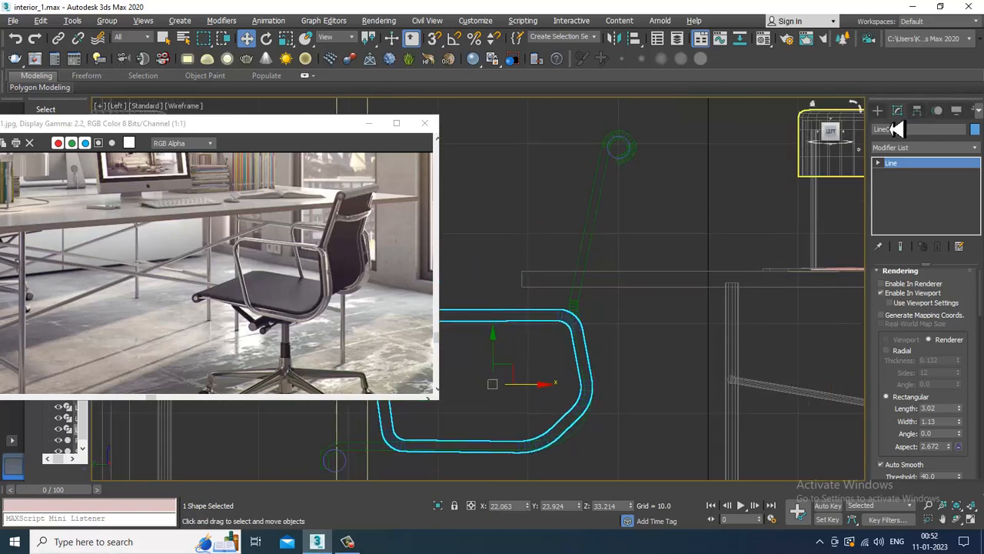
pyautogui.click(877, 110)
pyautogui.click(912, 196)
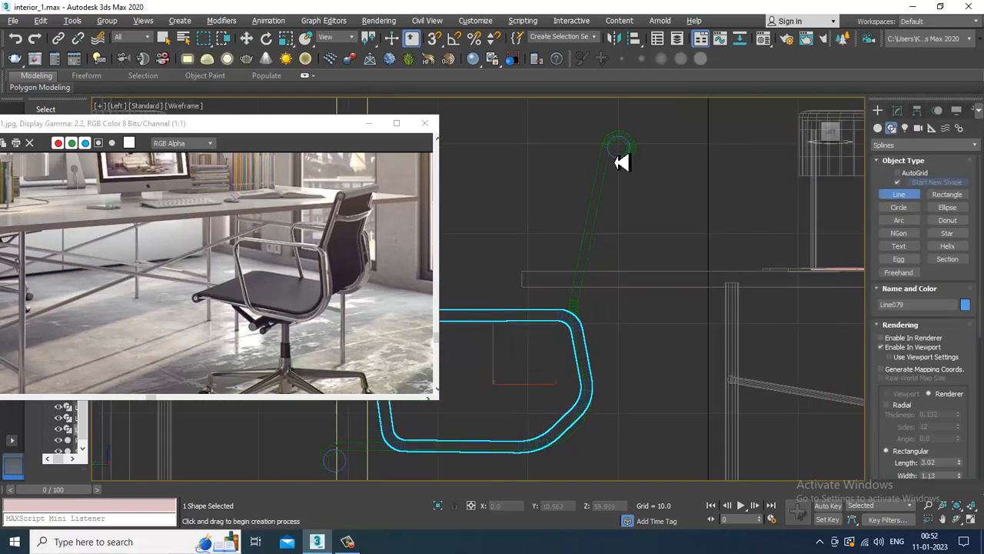
pyautogui.click(614, 154)
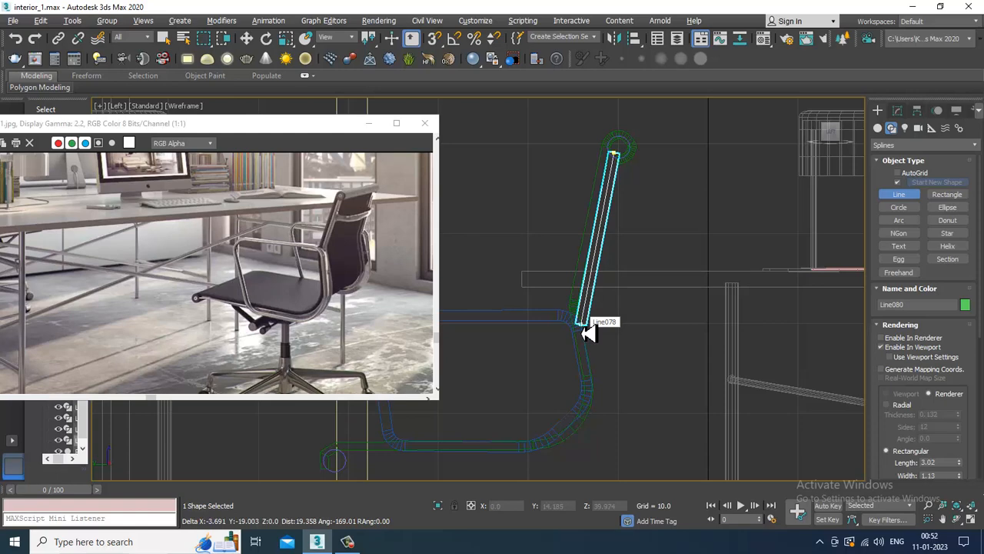
pyautogui.click(582, 325)
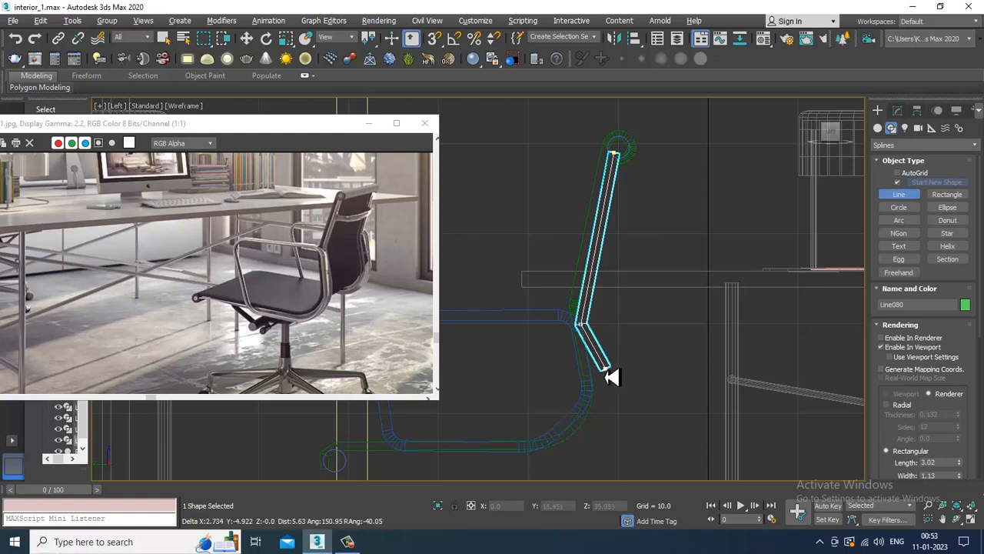
# Step: Continue the line with curved points around the seat's rear curve, run it under the seat to the front roll and finish it
pyautogui.moveTo(591, 310); pyautogui.dragTo(637, 187, button='middle')
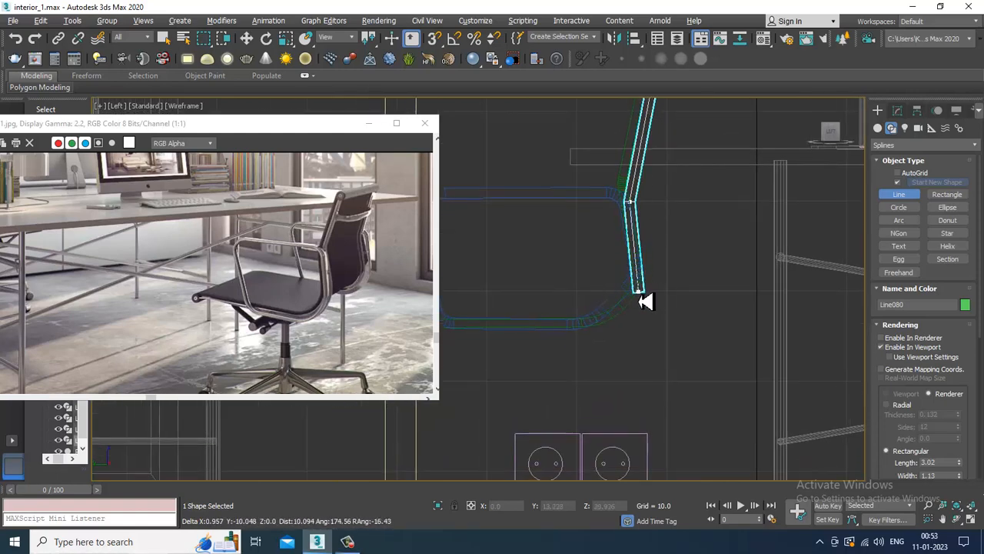
pyautogui.click(638, 290)
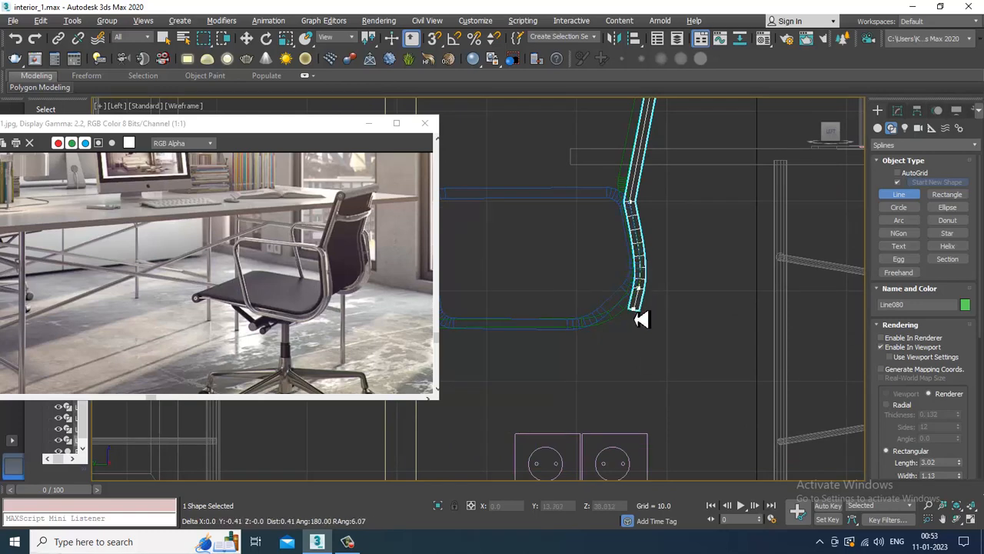
pyautogui.click(559, 336)
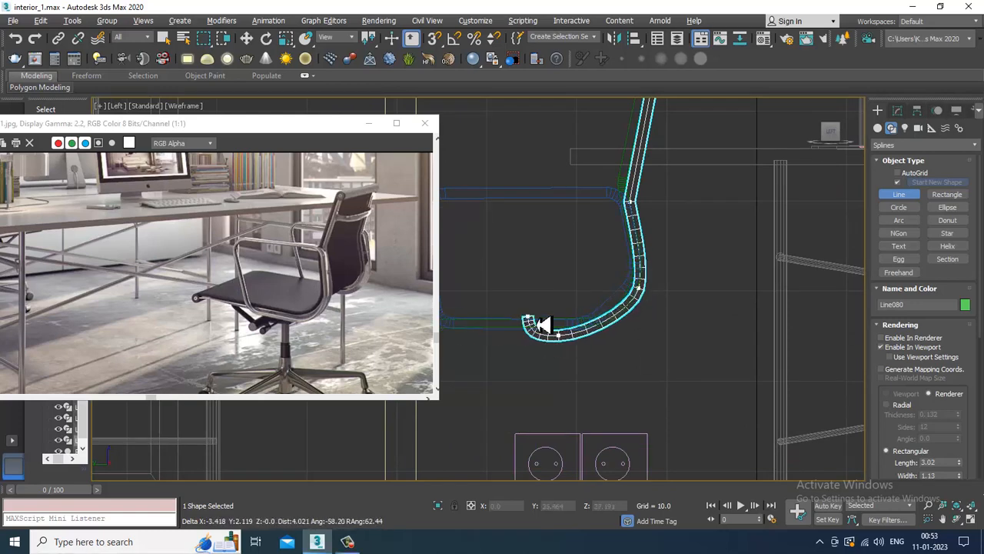
pyautogui.moveTo(496, 344); pyautogui.dragTo(621, 330, button='middle')
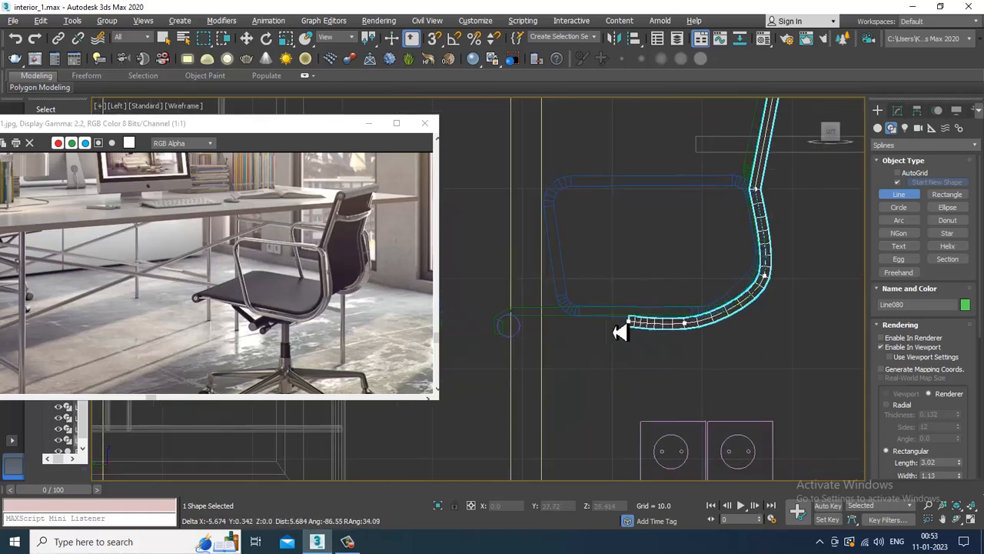
pyautogui.click(512, 324)
pyautogui.rightClick(511, 324)
pyautogui.rightClick(511, 323)
# Step: Switch the new side frame line's rendering to Radial and set its thickness to 0.752
pyautogui.moveTo(659, 273); pyautogui.dragTo(564, 320, button='middle')
pyautogui.click(897, 115)
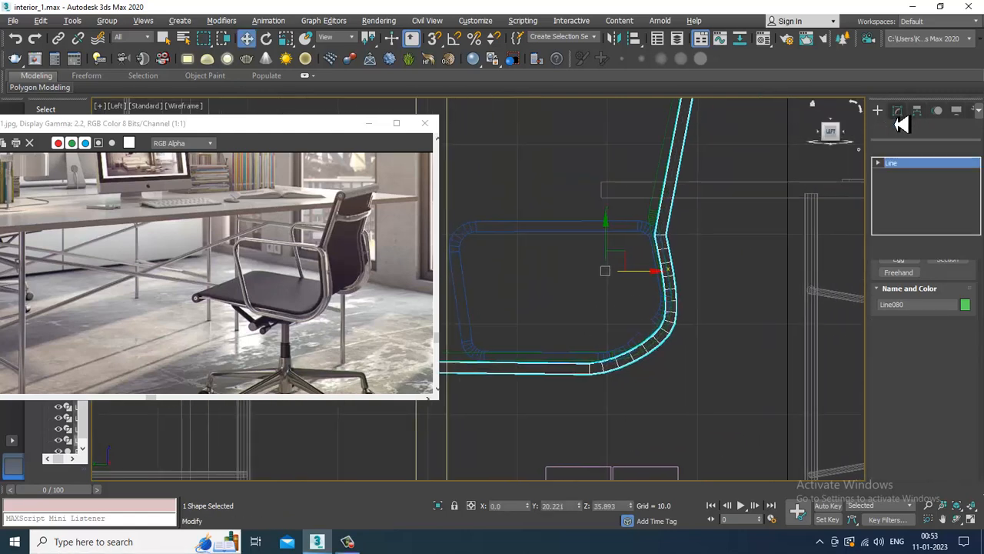
pyautogui.click(902, 351)
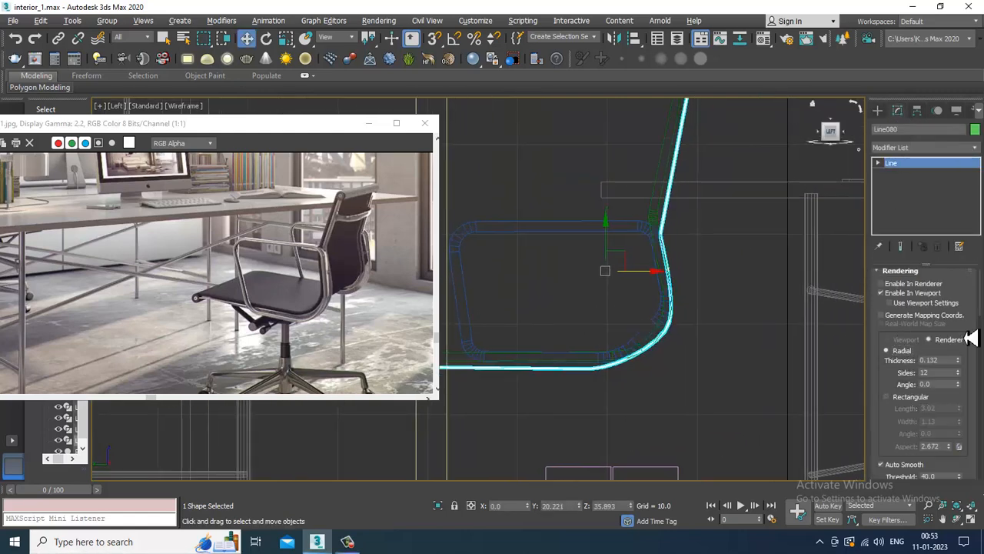
pyautogui.moveTo(967, 369); pyautogui.dragTo(973, 330)
# Step: Move the side frame tube to the seat's side edge at about X -21.67 and increase its radial thickness to 0.932
pyautogui.hotkey('alt', 'w')
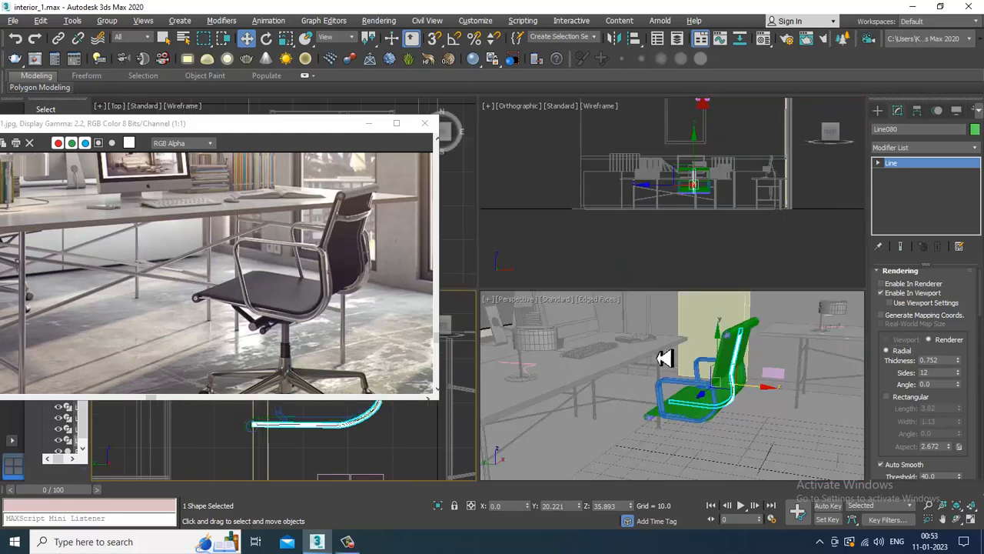
pyautogui.keyDown('alt'); pyautogui.moveTo(663, 356); pyautogui.dragTo(712, 379, button='middle'); pyautogui.keyUp('alt')
pyautogui.moveTo(711, 379); pyautogui.dragTo(651, 408)
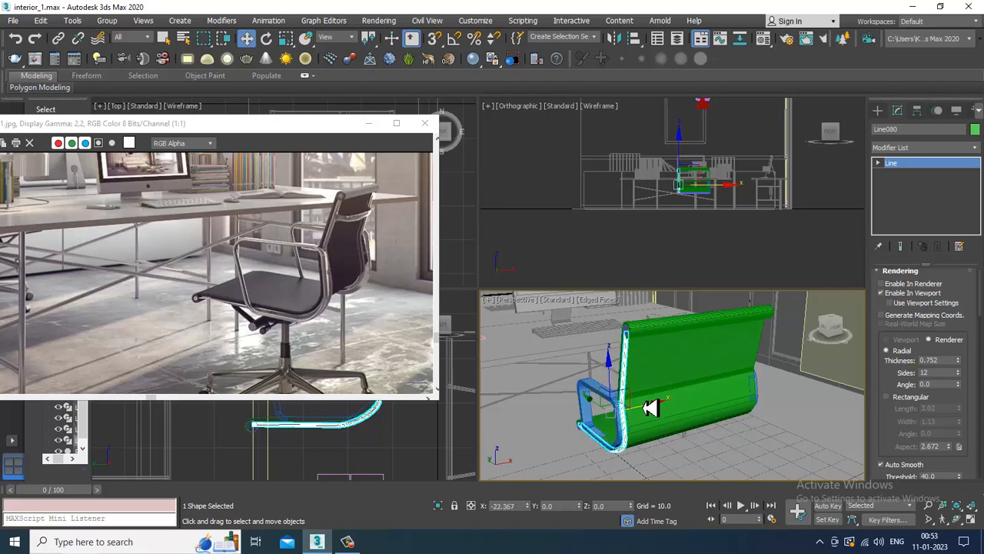
pyautogui.keyDown('alt'); pyautogui.moveTo(652, 409); pyautogui.dragTo(684, 401, button='middle'); pyautogui.keyUp('alt')
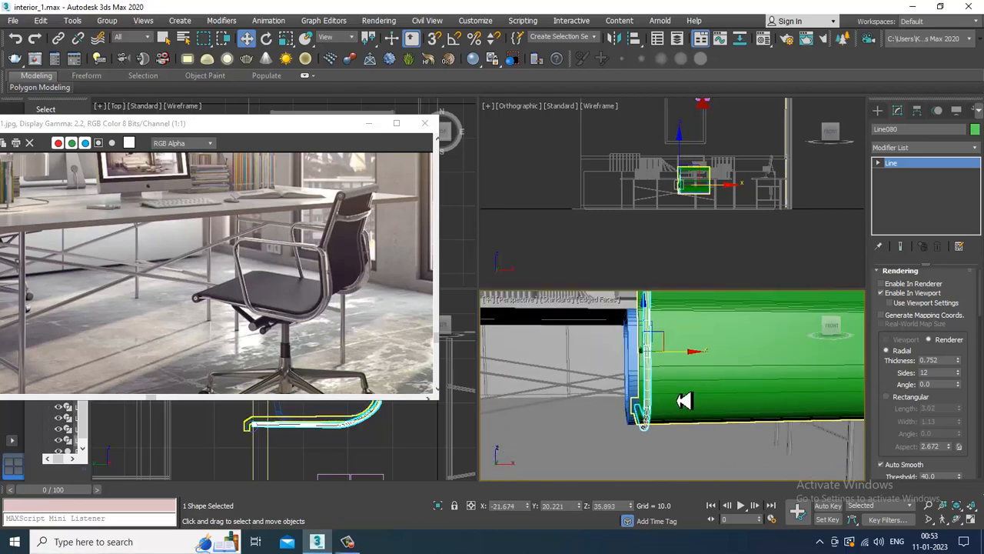
pyautogui.moveTo(967, 369); pyautogui.dragTo(969, 354)
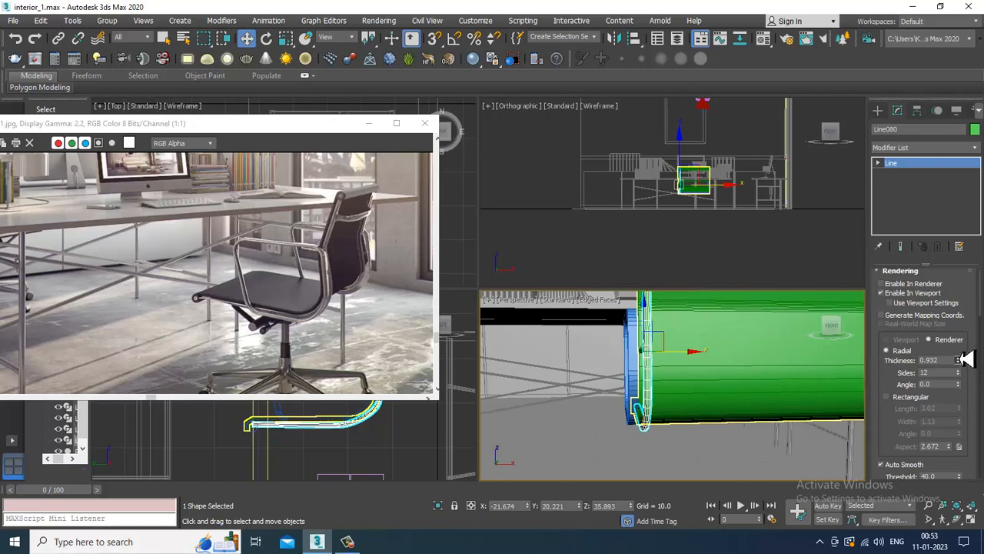
pyautogui.keyDown('alt'); pyautogui.moveTo(665, 377); pyautogui.dragTo(719, 365, button='middle'); pyautogui.keyUp('alt')
pyautogui.hotkey('alt', 'w')
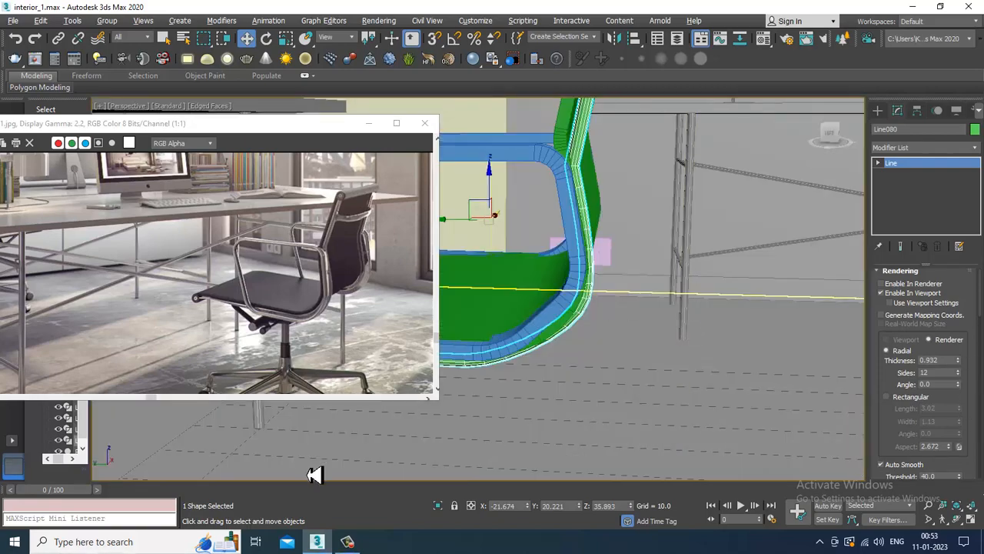
# Step: In the Left view, shift the frame line's vertices at the backrest bend, rear curve and seat underside closer to the seat's profile
pyautogui.hotkey('alt', 'w')
pyautogui.moveTo(428, 453); pyautogui.dragTo(413, 463, button='middle')
pyautogui.hotkey('alt', 'w')
pyautogui.moveTo(567, 354); pyautogui.dragTo(591, 389, button='middle')
pyautogui.scroll(2, 666, 304)
pyautogui.press('1')
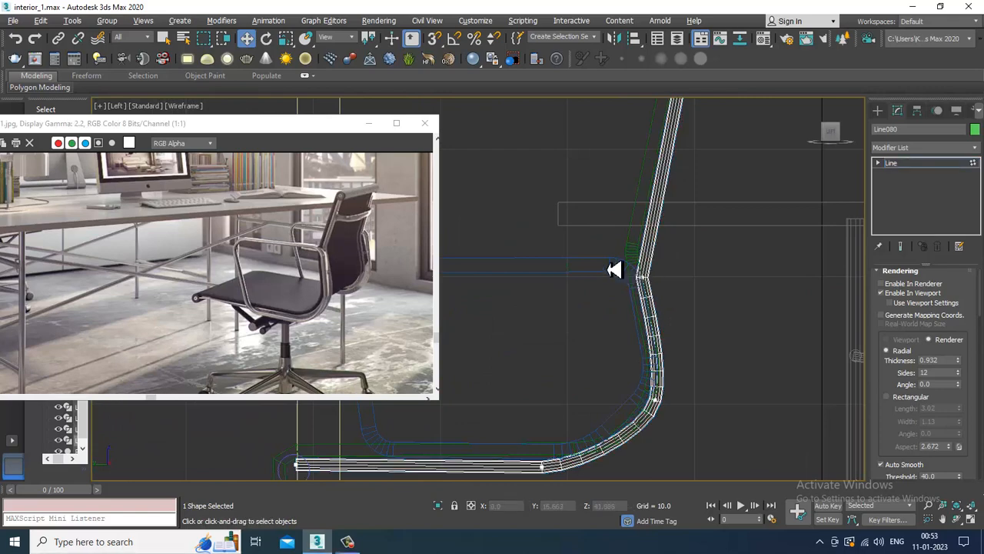
pyautogui.moveTo(615, 270); pyautogui.dragTo(712, 330)
pyautogui.moveTo(670, 269); pyautogui.dragTo(670, 263)
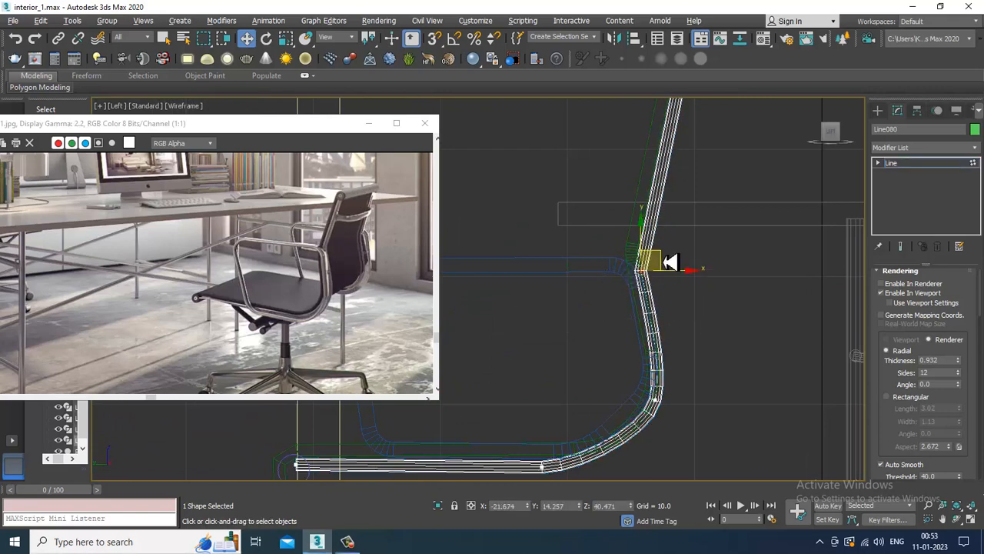
pyautogui.moveTo(678, 389); pyautogui.dragTo(681, 318, button='middle')
pyautogui.moveTo(708, 345); pyautogui.dragTo(677, 319)
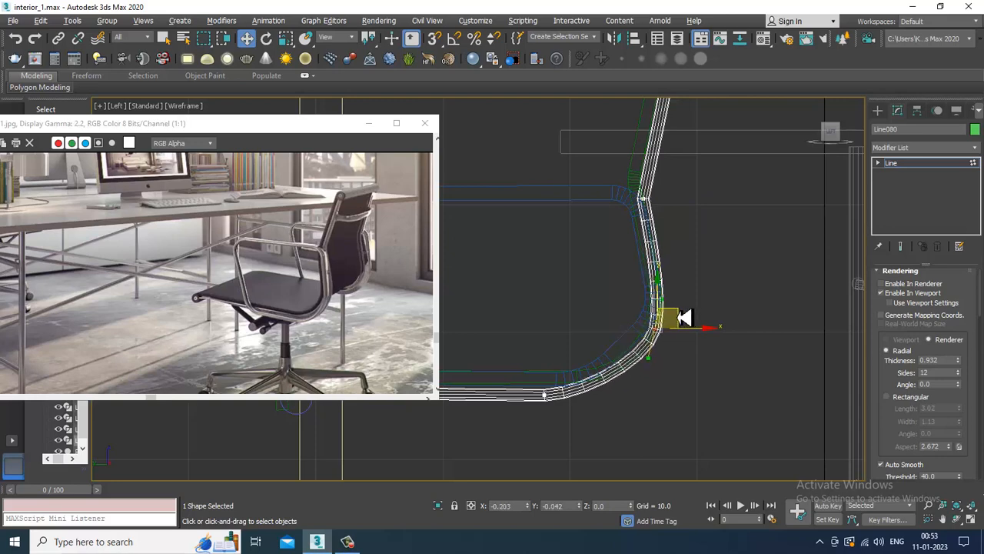
pyautogui.moveTo(575, 435); pyautogui.dragTo(576, 435)
pyautogui.moveTo(563, 386); pyautogui.dragTo(570, 385)
# Step: Nudge the frame line's top endpoint into the backrest's upper roll and move the bend vertex slightly upward
pyautogui.scroll(-2, 692, 261)
pyautogui.moveTo(707, 182); pyautogui.dragTo(664, 308, button='middle')
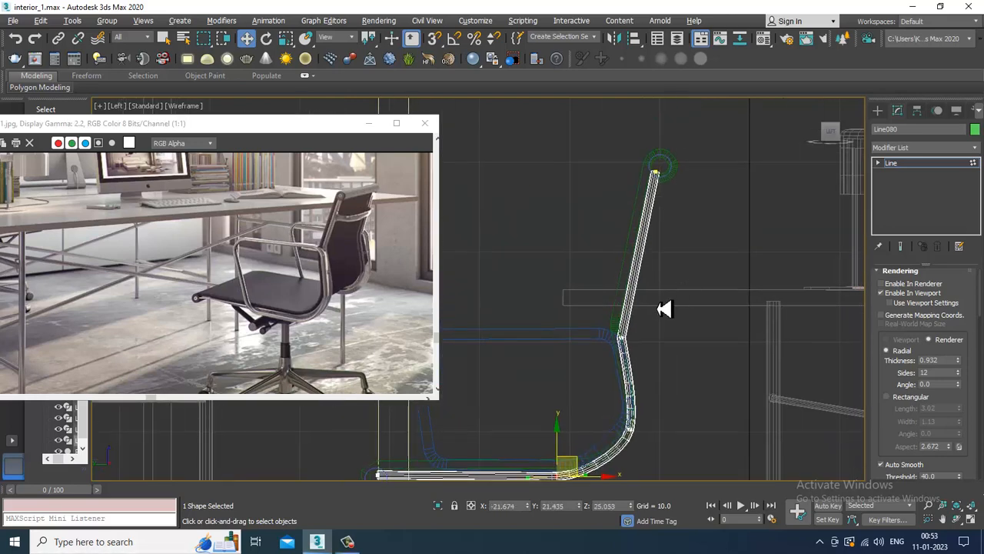
pyautogui.moveTo(612, 161); pyautogui.dragTo(684, 163)
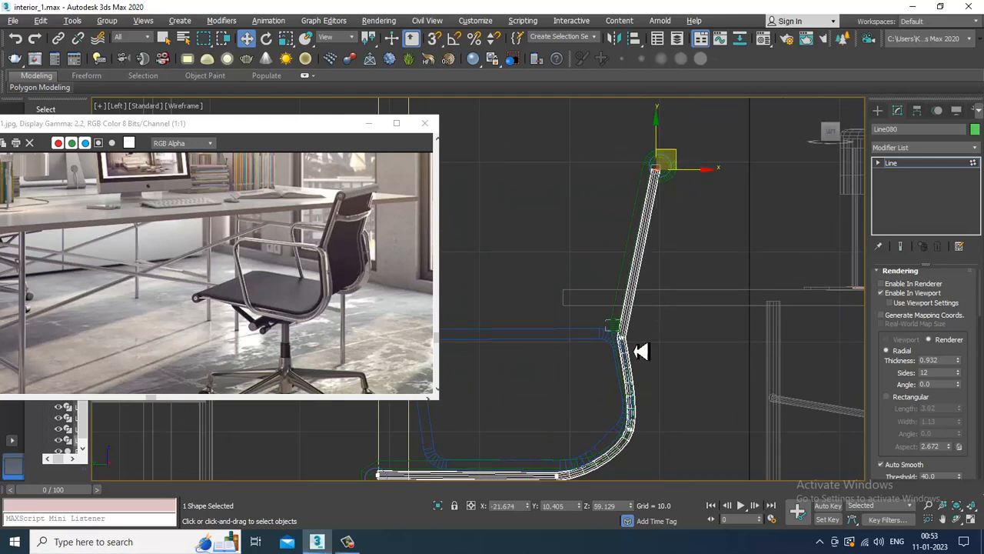
pyautogui.click(621, 330)
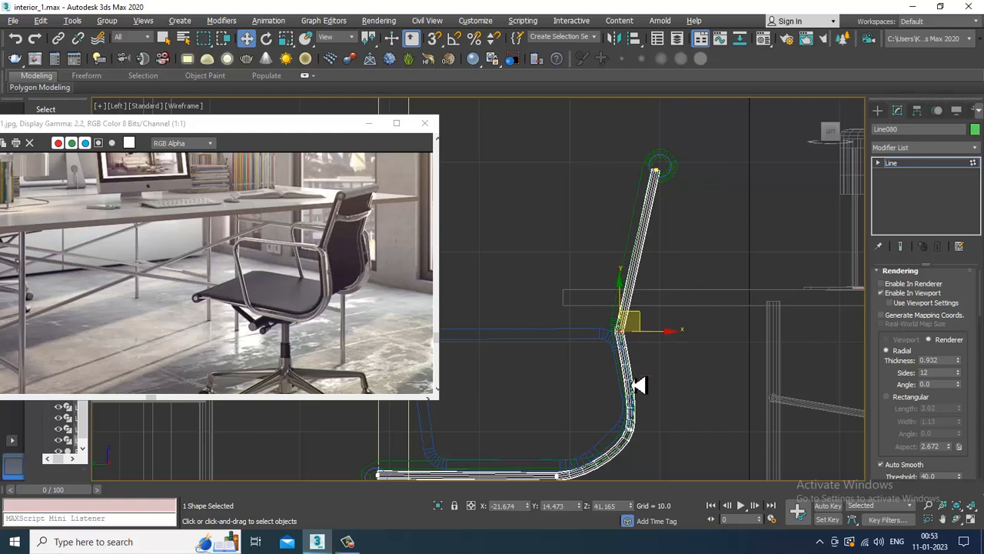
# Step: Refine the frame line with an extra vertex between the backrest bend and rear curve, move it inward and leave vertex editing
pyautogui.scroll(2, 633, 385)
pyautogui.moveTo(632, 385); pyautogui.dragTo(644, 325, button='middle')
pyautogui.scroll(2, 648, 313)
pyautogui.rightClick(620, 296)
pyautogui.click(599, 347)
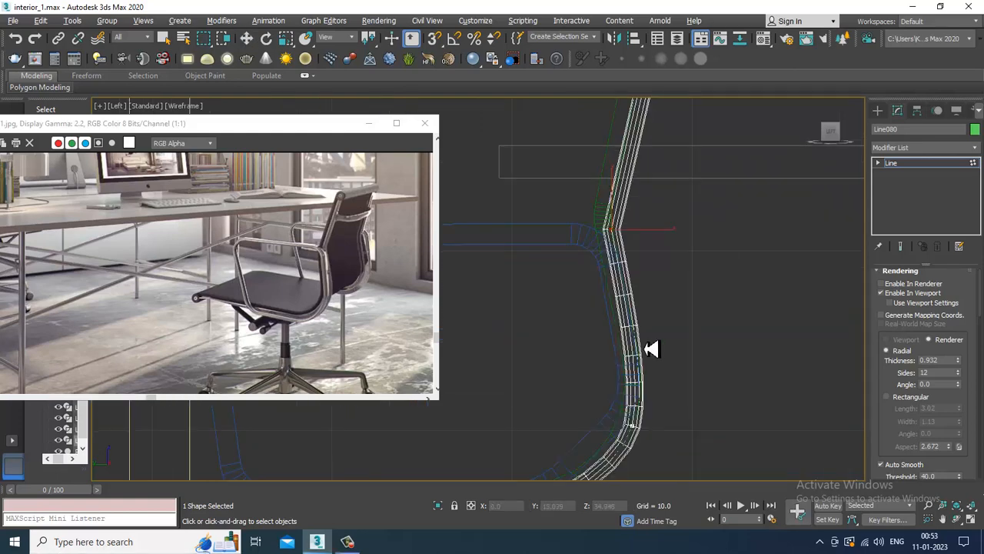
pyautogui.press('w')
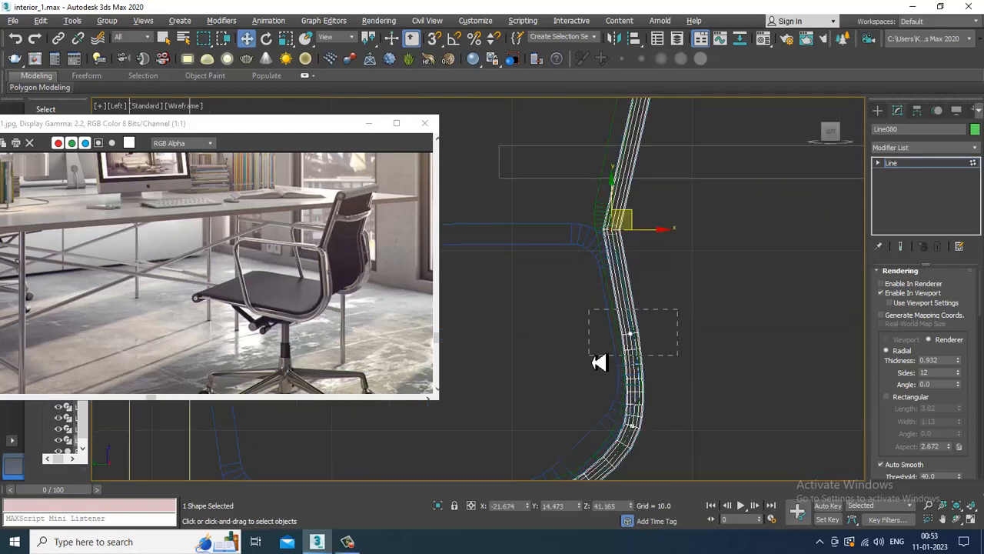
pyautogui.moveTo(593, 362); pyautogui.dragTo(593, 360)
pyautogui.moveTo(683, 342)
pyautogui.mouseDown()
pyautogui.moveTo(683, 331)
pyautogui.moveTo(663, 346)
pyautogui.moveTo(671, 341)
pyautogui.mouseUp()
pyautogui.scroll(-3, 686, 353)
pyautogui.moveTo(686, 351); pyautogui.dragTo(696, 309, button='middle')
pyautogui.moveTo(685, 255); pyautogui.dragTo(667, 308, button='middle')
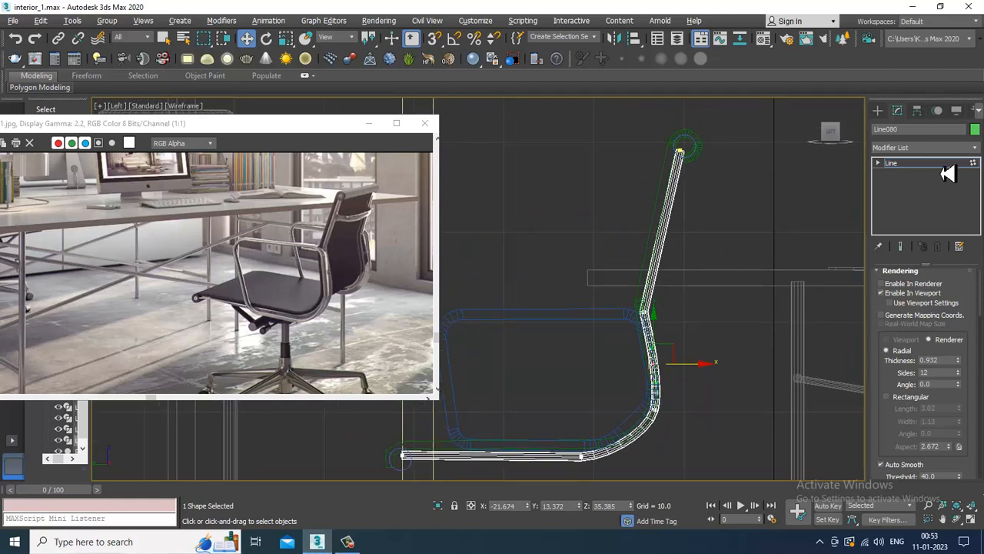
pyautogui.click(892, 163)
# Step: Examine how the side frame tube sits against the seat edge and armrest in the Perspective view
pyautogui.scroll(-2, 714, 246)
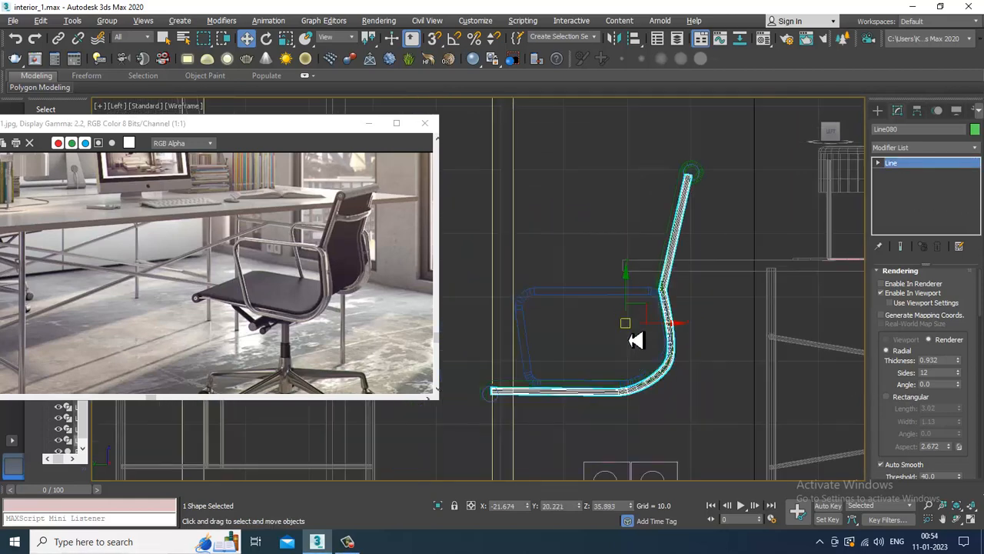
pyautogui.hotkey('alt', 'w')
pyautogui.keyDown('alt'); pyautogui.moveTo(721, 373); pyautogui.dragTo(702, 377, button='middle'); pyautogui.keyUp('alt')
pyautogui.scroll(4, 692, 376)
pyautogui.hotkey('alt', 'w')
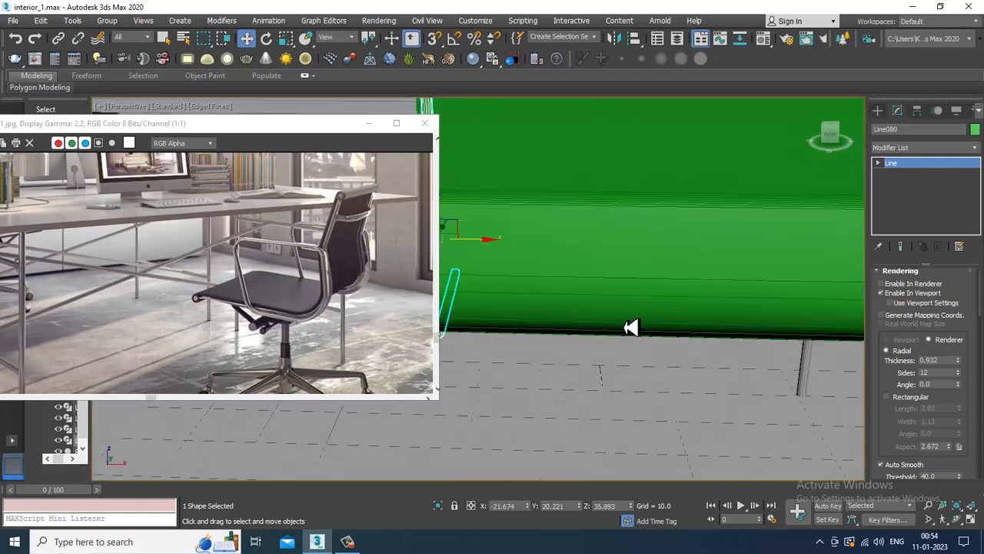
pyautogui.scroll(-3, 630, 327)
pyautogui.keyDown('alt'); pyautogui.moveTo(626, 310); pyautogui.dragTo(600, 266, button='middle'); pyautogui.keyUp('alt')
pyautogui.scroll(4, 600, 266)
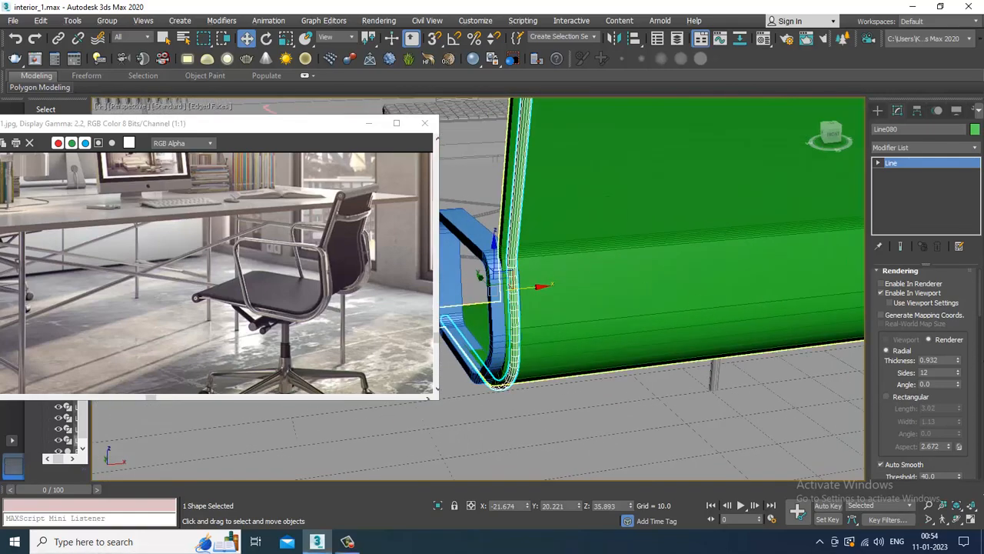
# Step: Thicken the side frame tube to 1.172 and place a copy along the opposite edge of the seat and backrest
pyautogui.moveTo(964, 368); pyautogui.dragTo(964, 348)
pyautogui.keyDown('alt'); pyautogui.moveTo(692, 277); pyautogui.dragTo(538, 304, button='middle'); pyautogui.keyUp('alt')
pyautogui.moveTo(738, 325); pyautogui.dragTo(804, 336)
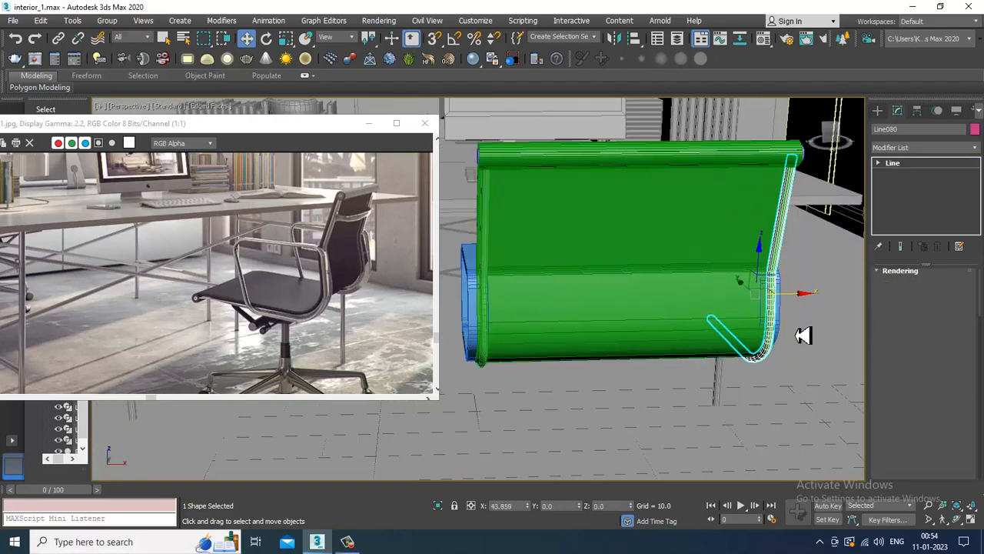
pyautogui.click(509, 330)
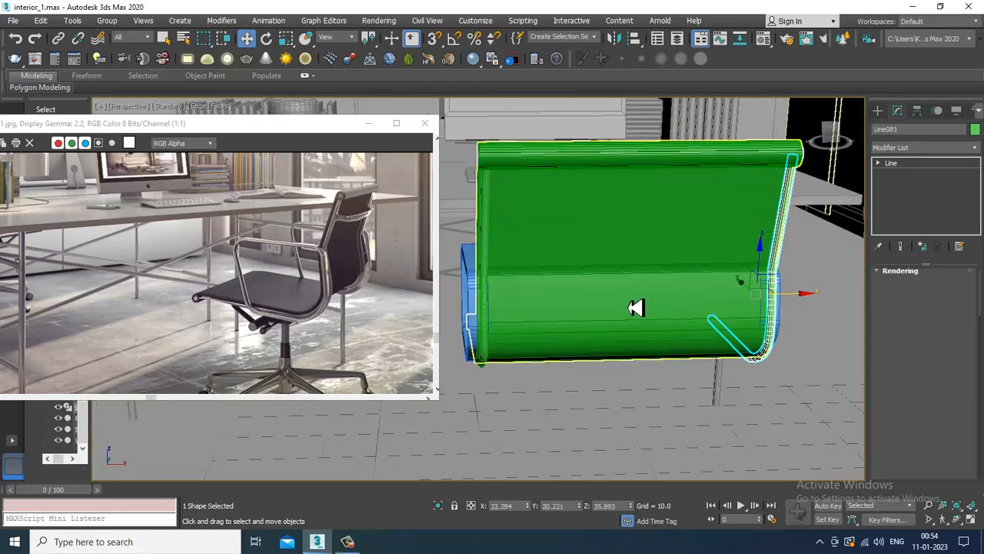
pyautogui.moveTo(636, 307)
pyautogui.keyDown('alt'); pyautogui.mouseDown(button='middle')
pyautogui.moveTo(680, 299)
pyautogui.moveTo(682, 282)
pyautogui.moveTo(641, 312)
pyautogui.moveTo(575, 306)
pyautogui.mouseUp(button='middle'); pyautogui.keyUp('alt')
pyautogui.moveTo(624, 290)
pyautogui.mouseDown()
pyautogui.moveTo(609, 293)
pyautogui.moveTo(617, 296)
pyautogui.mouseUp()
# Step: Move the end vertices of the cylinder inside the backrest's upper roll slightly inward and leave vertex editing
pyautogui.moveTo(618, 296); pyautogui.dragTo(638, 228, button='middle')
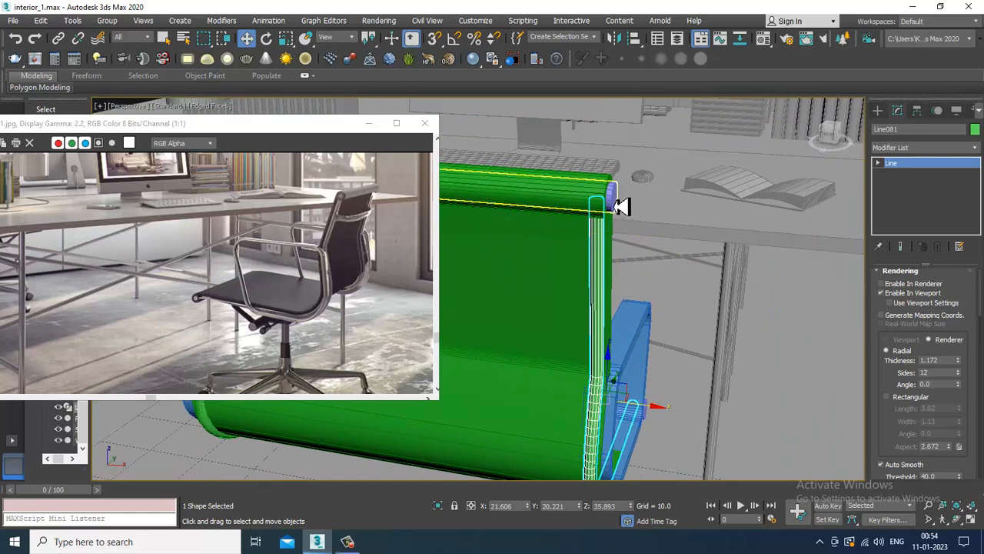
pyautogui.click(623, 207)
pyautogui.press('1')
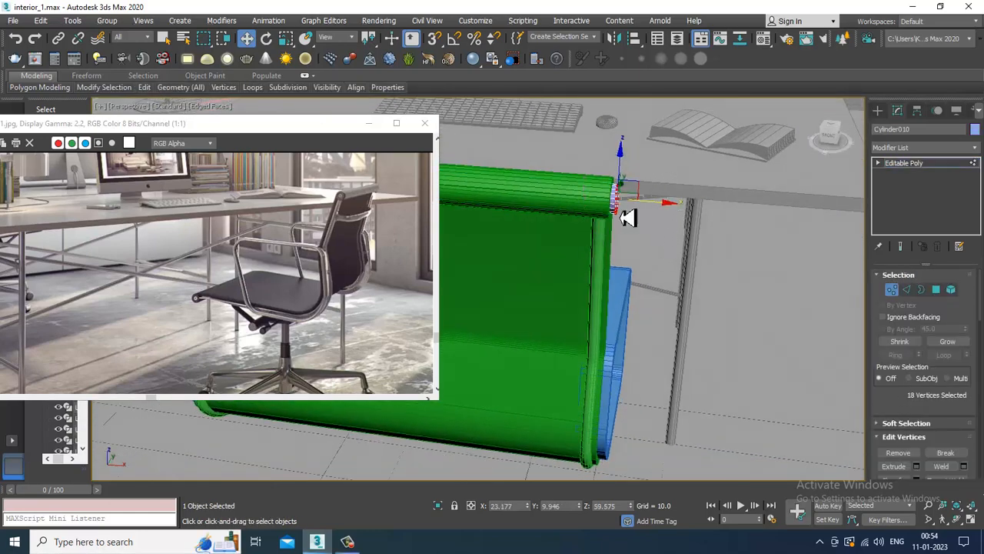
pyautogui.scroll(2, 628, 217)
pyautogui.moveTo(634, 216); pyautogui.dragTo(634, 217)
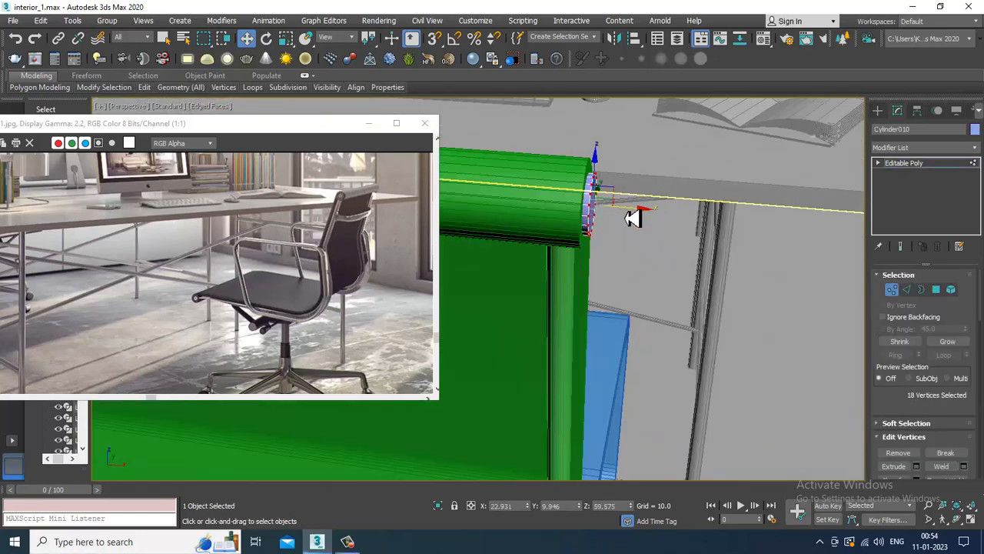
pyautogui.scroll(-5, 634, 218)
pyautogui.keyDown('alt'); pyautogui.moveTo(635, 221); pyautogui.dragTo(773, 221, button='middle'); pyautogui.keyUp('alt')
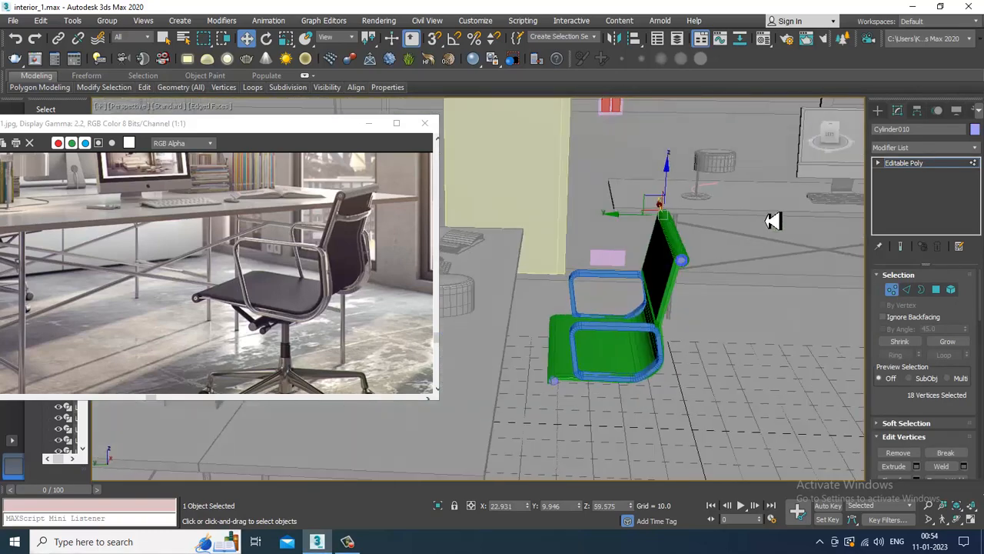
pyautogui.click(903, 162)
# Step: In the Top view, draw a four-point crossbar line behind the backrest, about 39 units along its straight span, with both ends angled to the side frames
pyautogui.hotkey('alt', 'w')
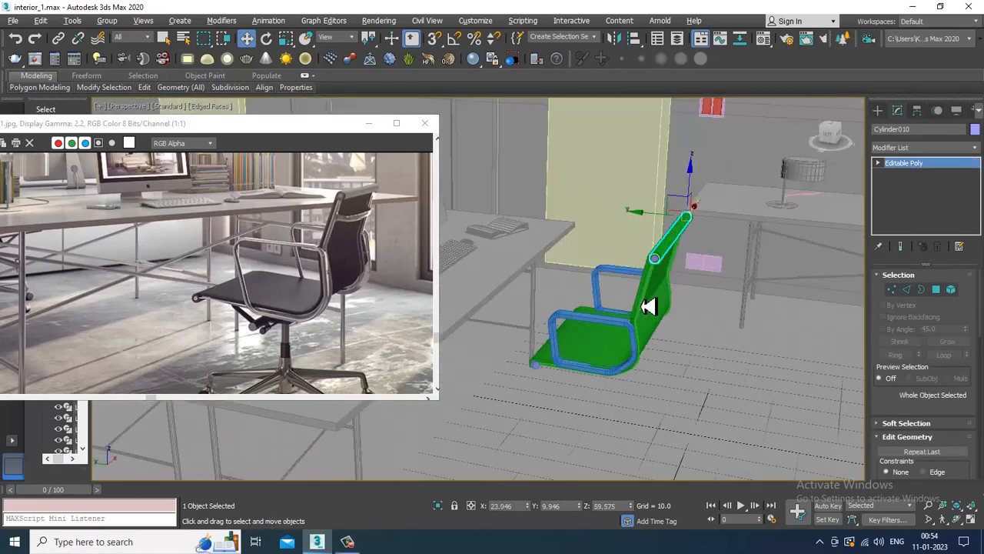
pyautogui.middleClick(466, 200)
pyautogui.hotkey('alt', 'w')
pyautogui.press('z')
pyautogui.scroll(-4, 507, 197)
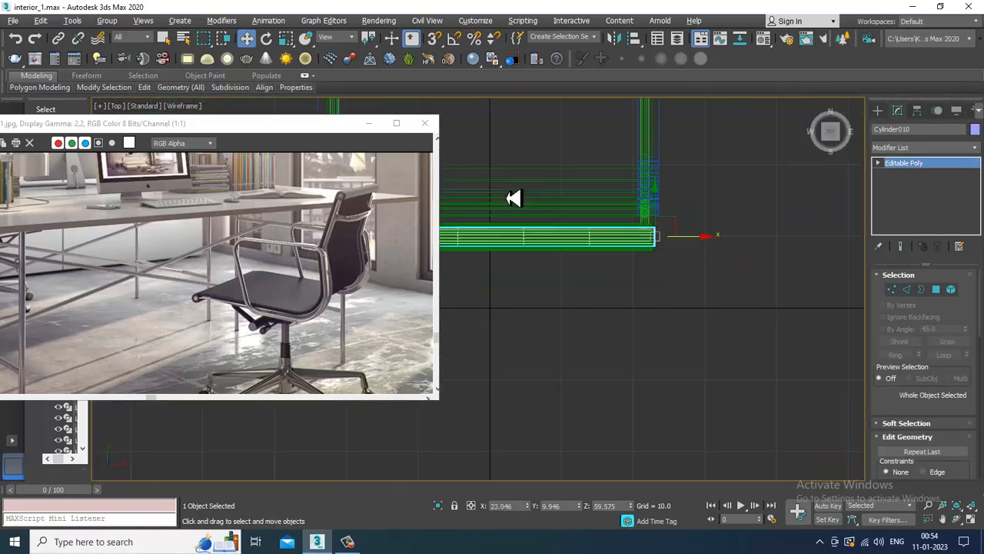
pyautogui.moveTo(539, 212); pyautogui.dragTo(629, 254, button='middle')
pyautogui.scroll(-2, 632, 254)
pyautogui.scroll(2, 632, 255)
pyautogui.click(877, 110)
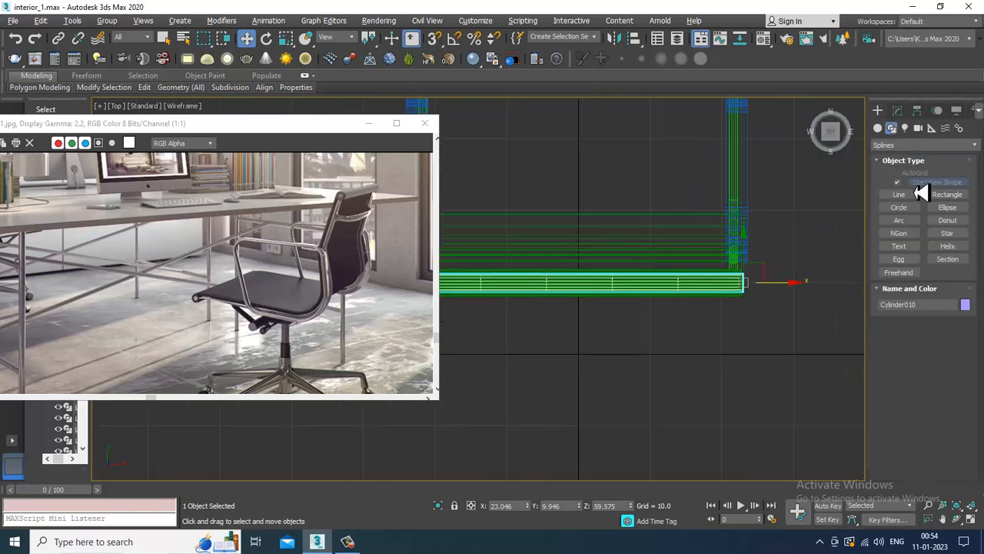
pyautogui.click(899, 194)
pyautogui.moveTo(525, 279); pyautogui.dragTo(569, 275, button='middle')
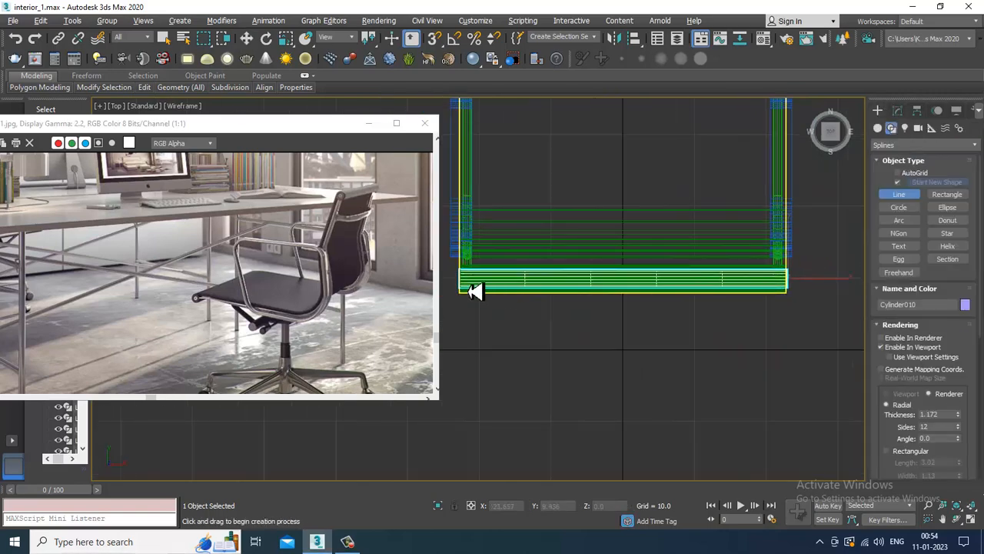
pyautogui.click(467, 284)
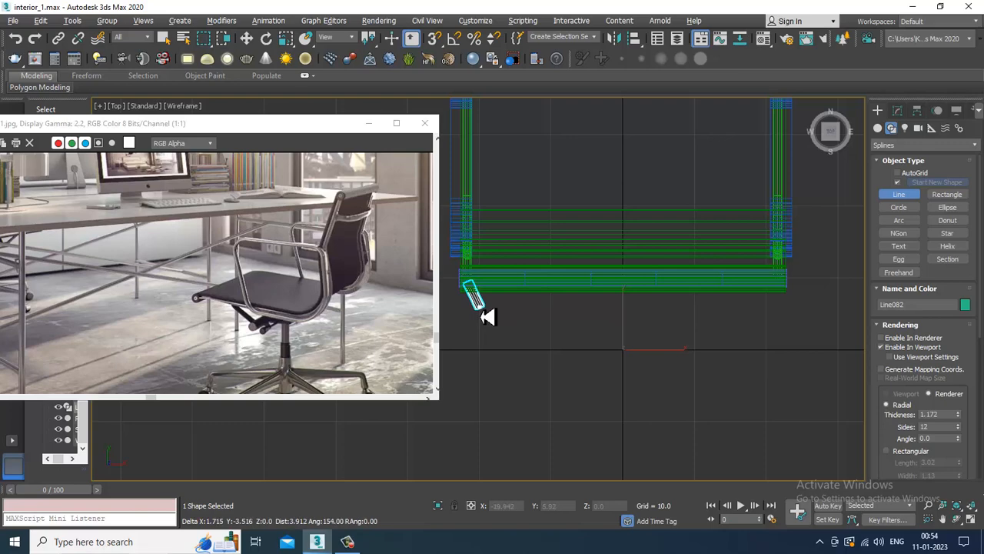
pyautogui.click(477, 306)
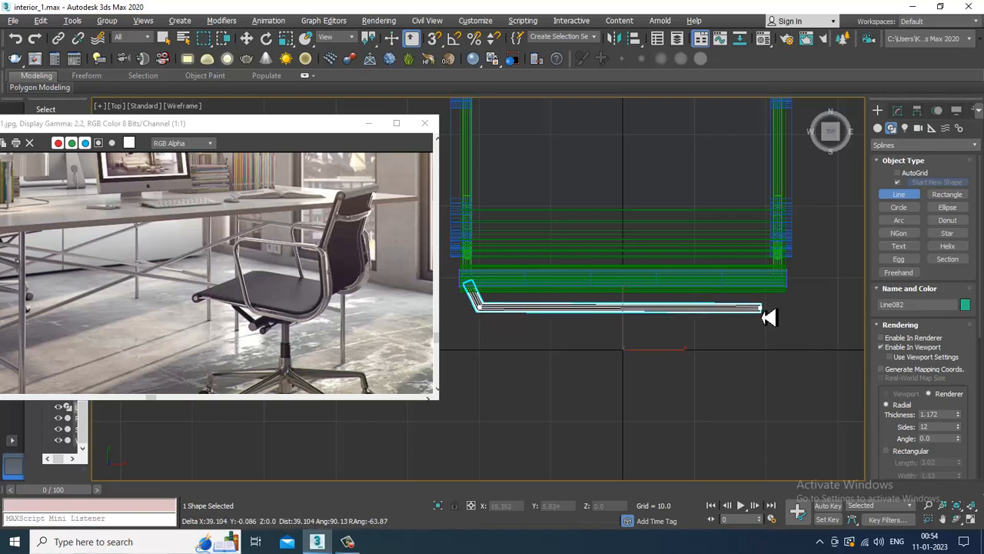
pyautogui.click(766, 310)
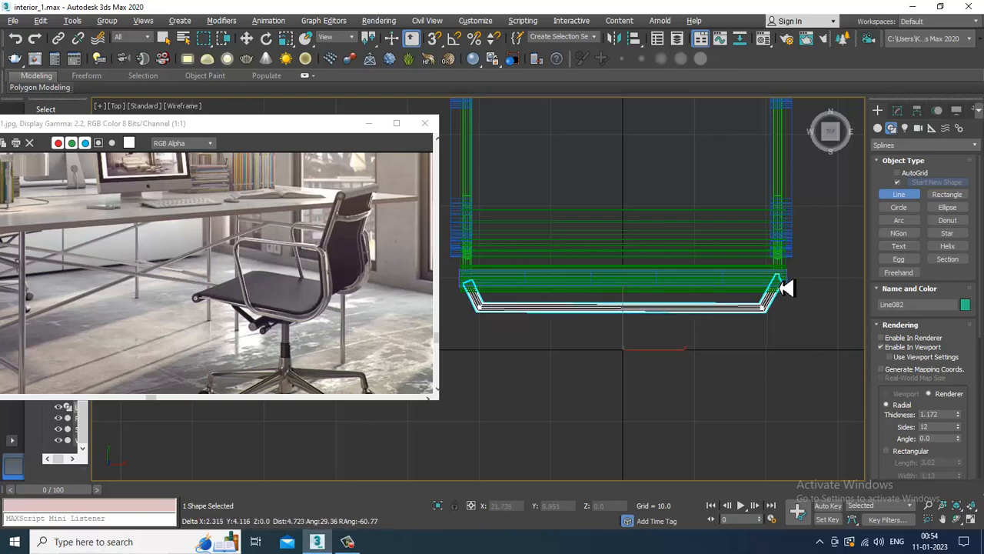
pyautogui.click(781, 285)
pyautogui.rightClick(780, 286)
# Step: Raise the crossbar line in the Perspective view to Z 53.23, just below the backrest's upper roll
pyautogui.press('w')
pyautogui.hotkey('alt', 'w')
pyautogui.moveTo(733, 380); pyautogui.dragTo(712, 358, button='middle')
pyautogui.hotkey('alt', 'w')
pyautogui.scroll(3, 668, 354)
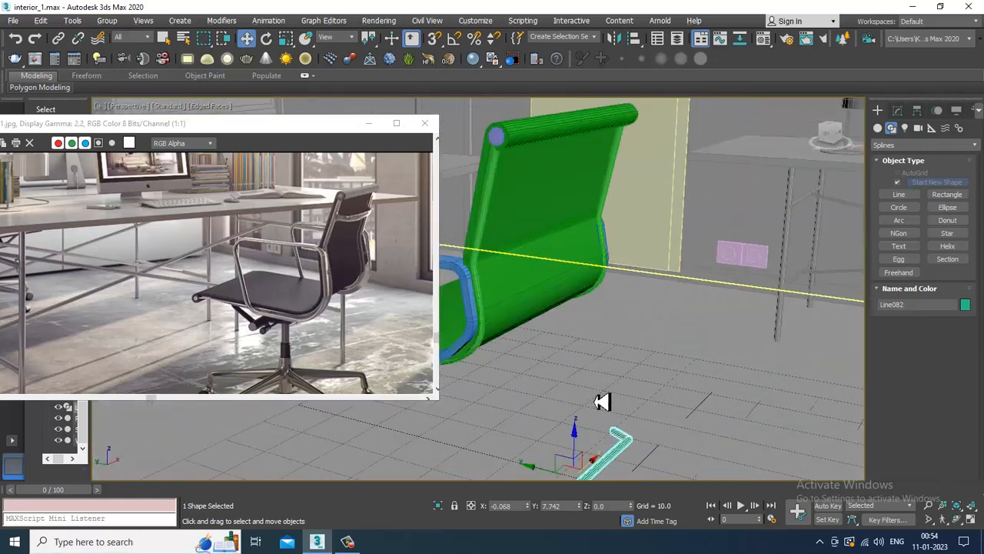
pyautogui.moveTo(577, 438); pyautogui.dragTo(559, 127)
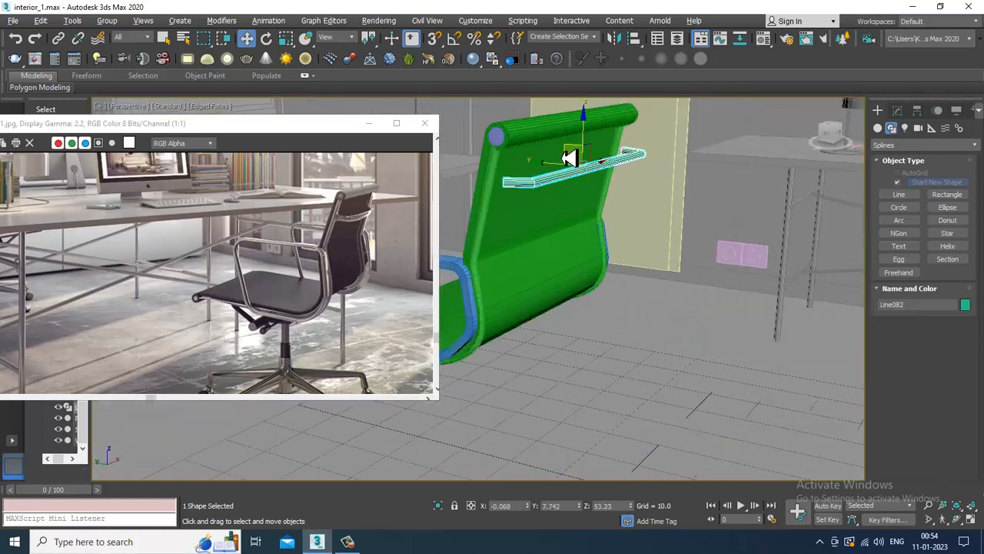
# Step: Shift the crossbar along Y to 9.34 so its ends meet the side frames
pyautogui.keyDown('alt'); pyautogui.moveTo(569, 157); pyautogui.dragTo(619, 231, button='middle'); pyautogui.keyUp('alt')
pyautogui.hotkey('alt', 'w')
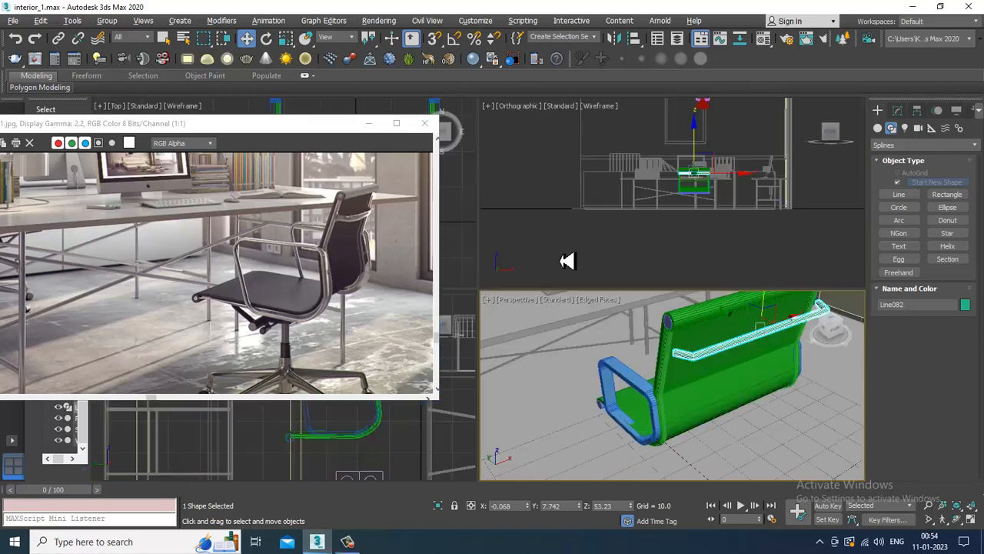
pyautogui.keyDown('alt'); pyautogui.moveTo(685, 311); pyautogui.dragTo(668, 197, button='middle'); pyautogui.keyUp('alt')
pyautogui.hotkey('alt', 'w')
pyautogui.moveTo(676, 220)
pyautogui.mouseDown()
pyautogui.moveTo(659, 222)
pyautogui.moveTo(666, 228)
pyautogui.mouseUp()
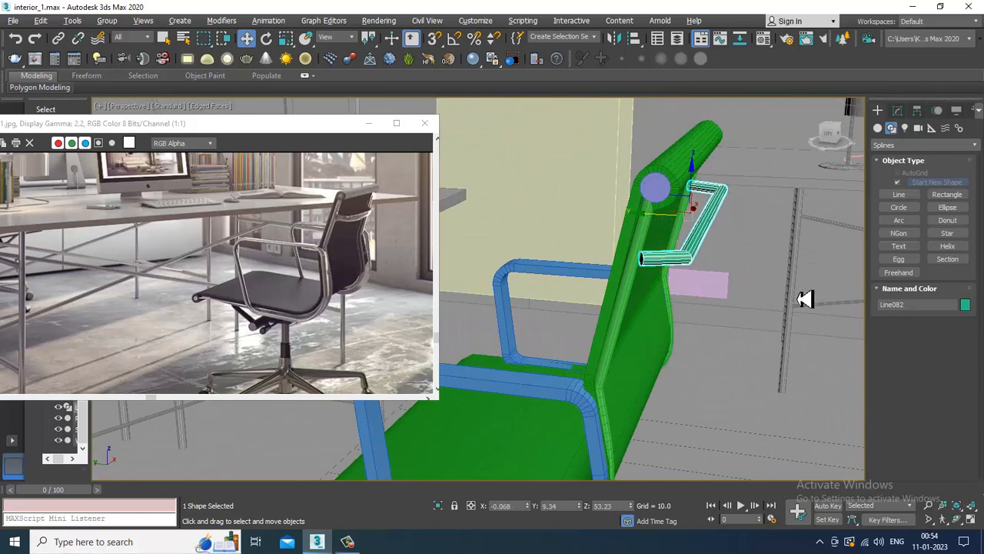
# Step: Fillet the bent corners of the crossbar behind the backrest and leave vertex editing
pyautogui.keyDown('alt'); pyautogui.moveTo(805, 299); pyautogui.dragTo(568, 246, button='middle'); pyautogui.keyUp('alt')
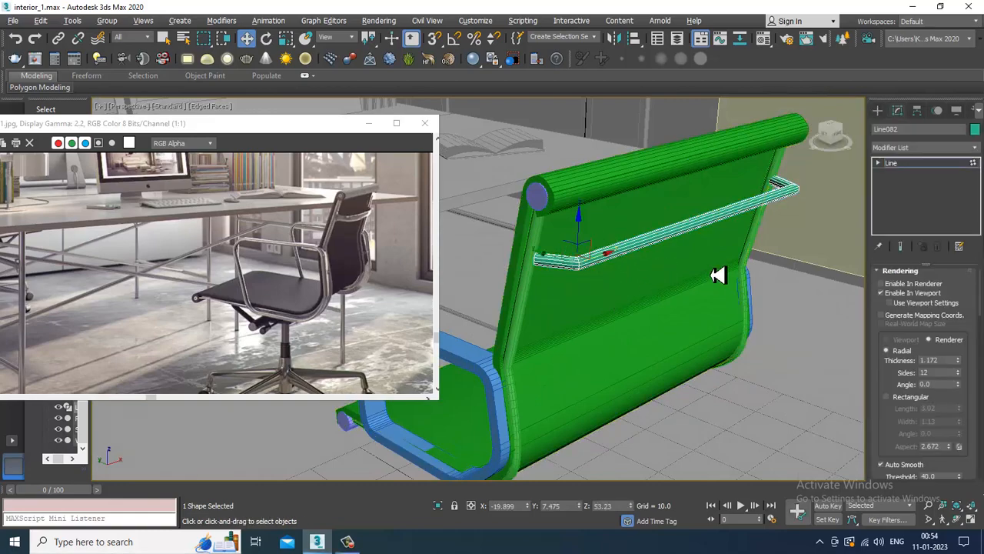
pyautogui.keyDown('alt'); pyautogui.moveTo(716, 273); pyautogui.dragTo(661, 299, button='middle'); pyautogui.keyUp('alt')
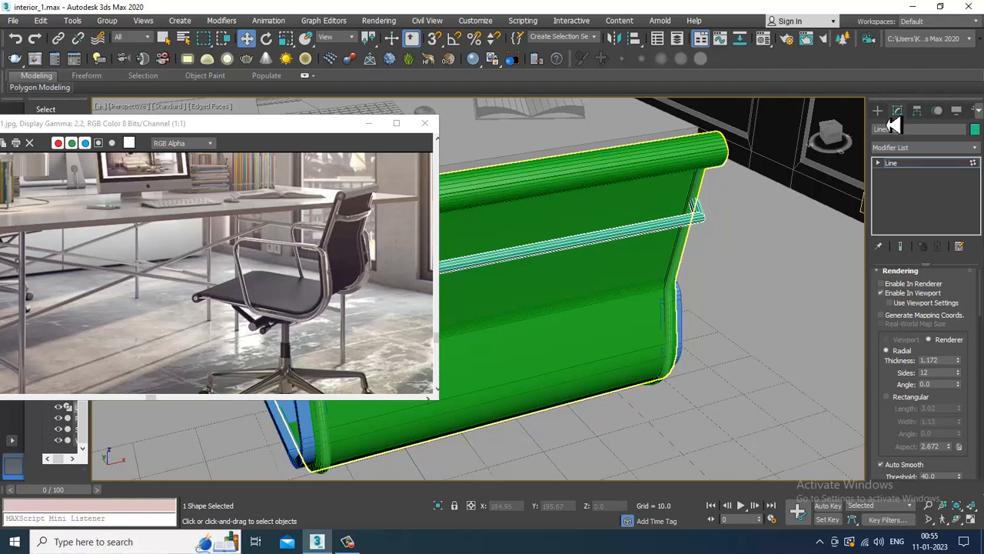
pyautogui.scroll(-5, 925, 240)
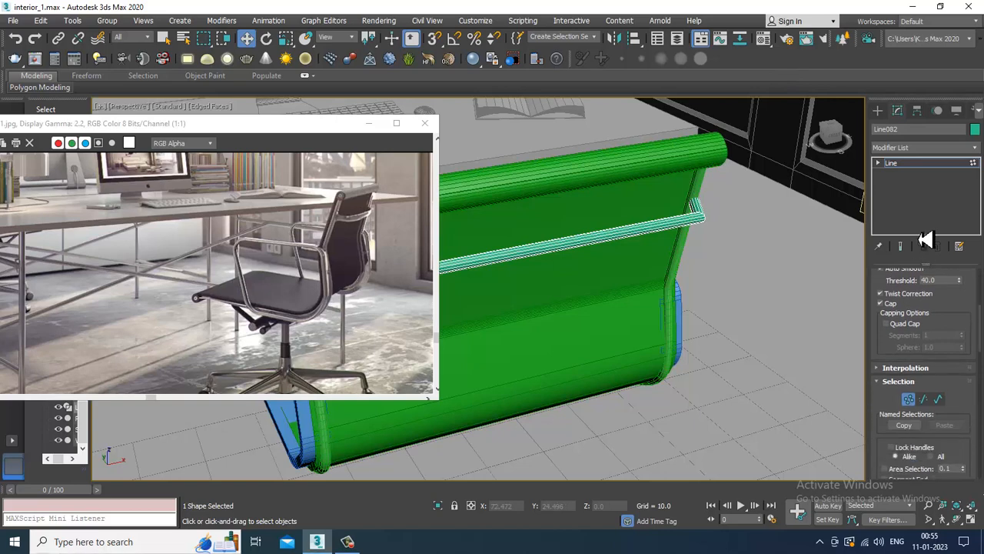
pyautogui.scroll(-1, 898, 409)
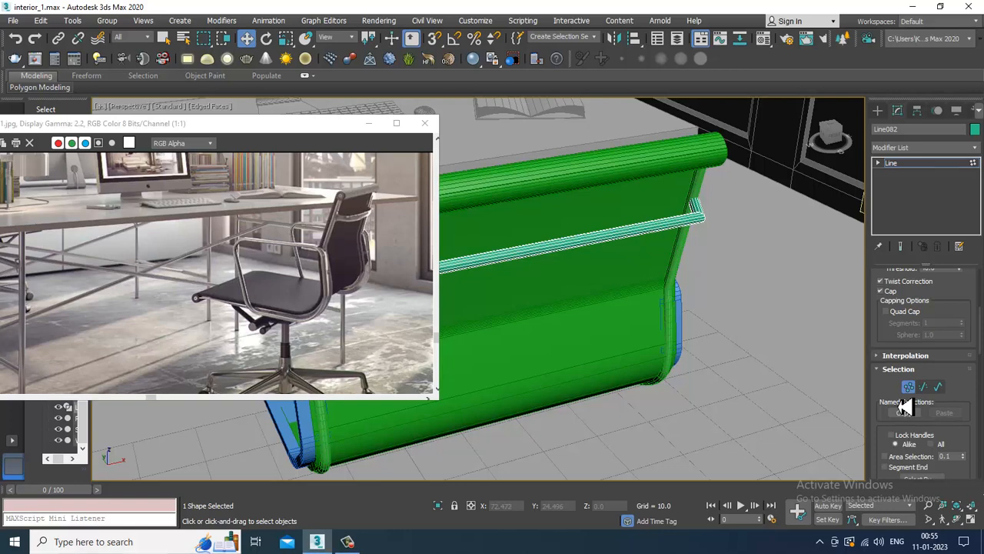
pyautogui.scroll(-10, 906, 391)
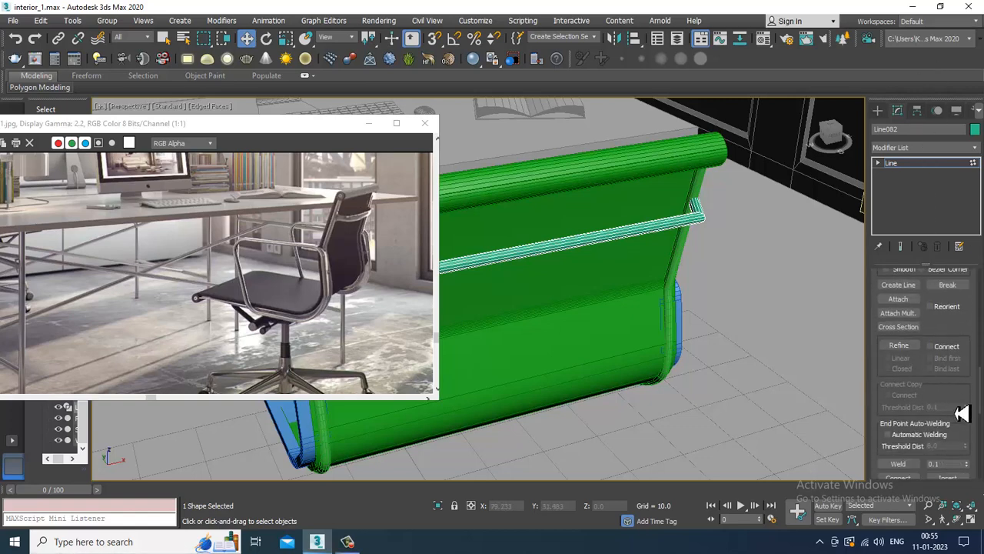
pyautogui.moveTo(963, 413); pyautogui.dragTo(973, 245)
pyautogui.click(898, 378)
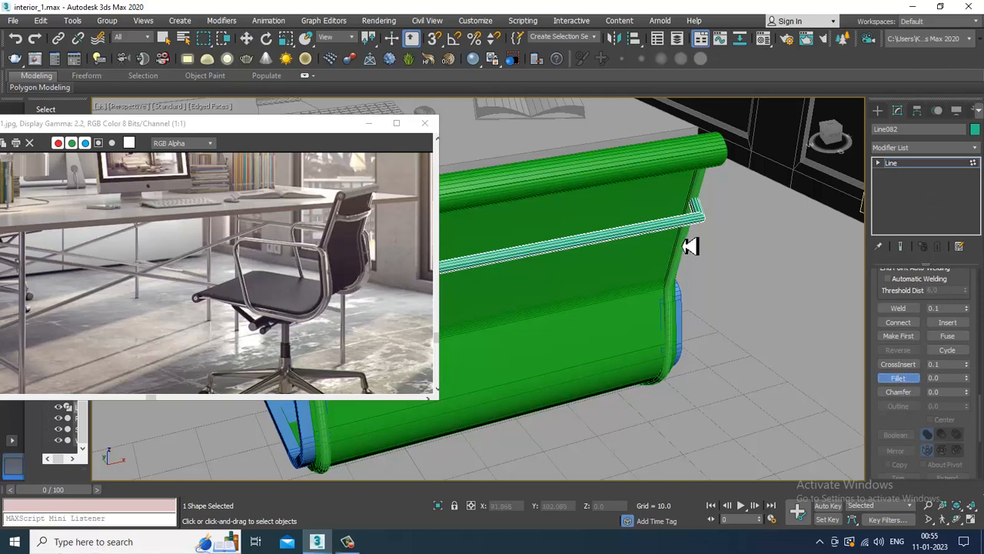
pyautogui.moveTo(639, 251); pyautogui.dragTo(823, 261, button='middle')
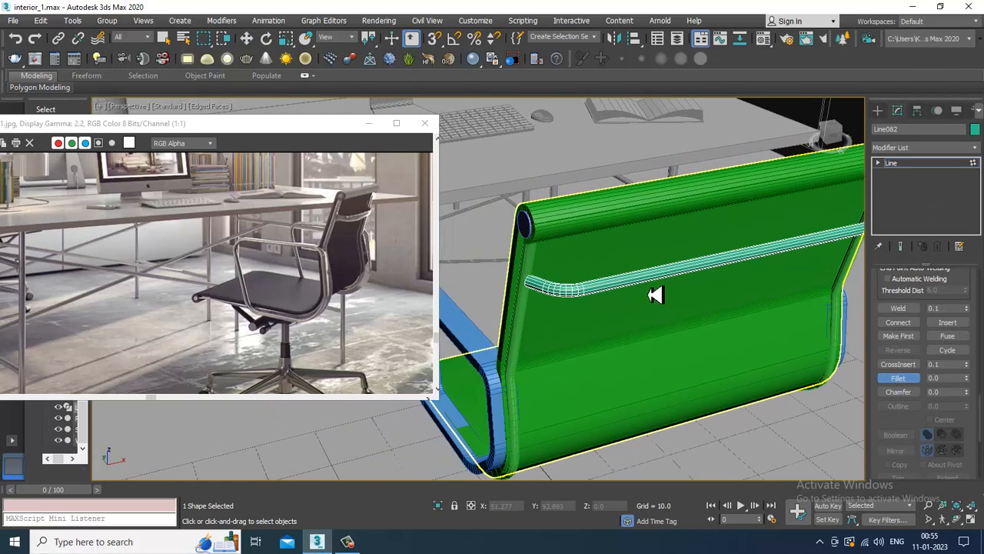
pyautogui.click(915, 164)
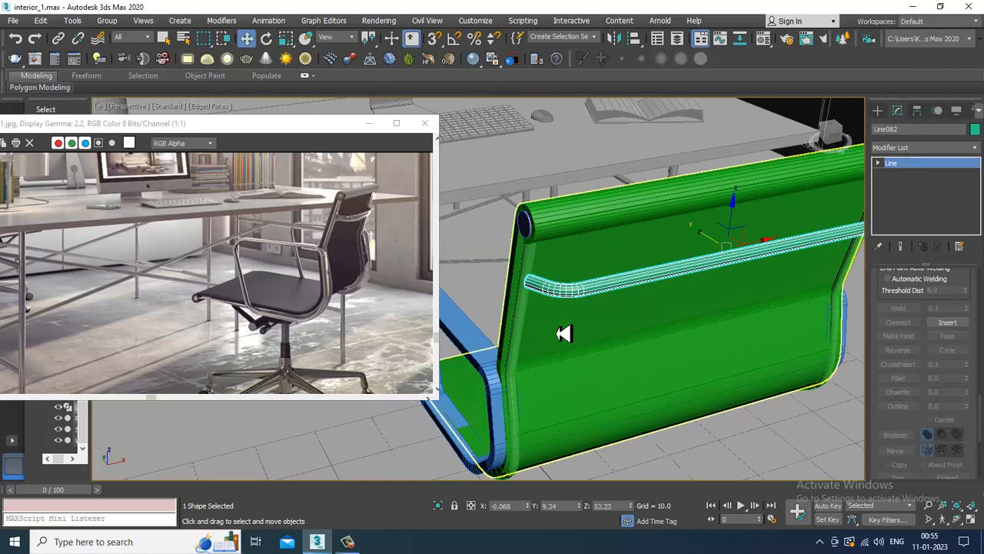
# Step: Examine the chair within the whole room beside the reference image, shifting the image aside and clearing the selection
pyautogui.scroll(-5, 629, 296)
pyautogui.scroll(-6, 629, 296)
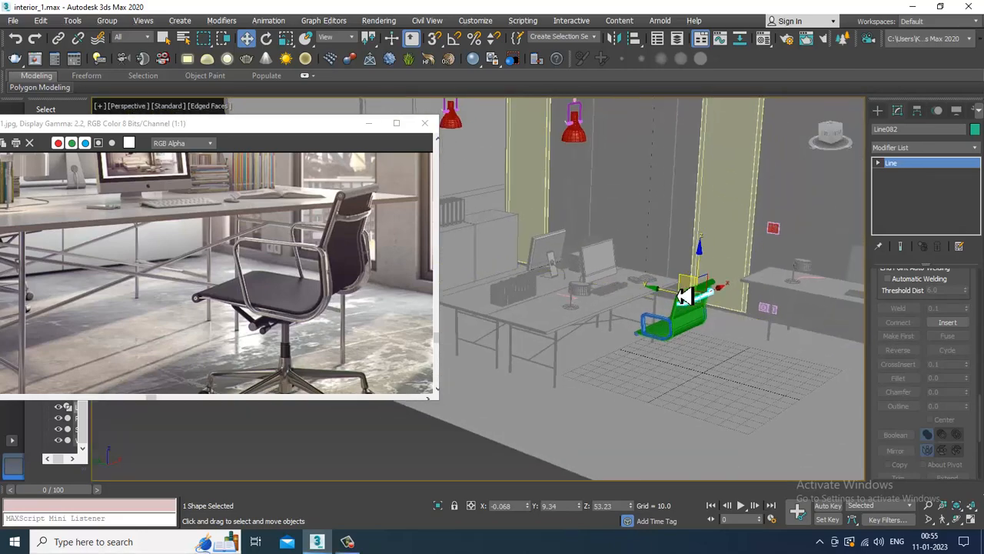
pyautogui.keyDown('alt'); pyautogui.moveTo(684, 285); pyautogui.dragTo(666, 313, button='middle'); pyautogui.keyUp('alt')
pyautogui.moveTo(341, 131); pyautogui.dragTo(171, 135)
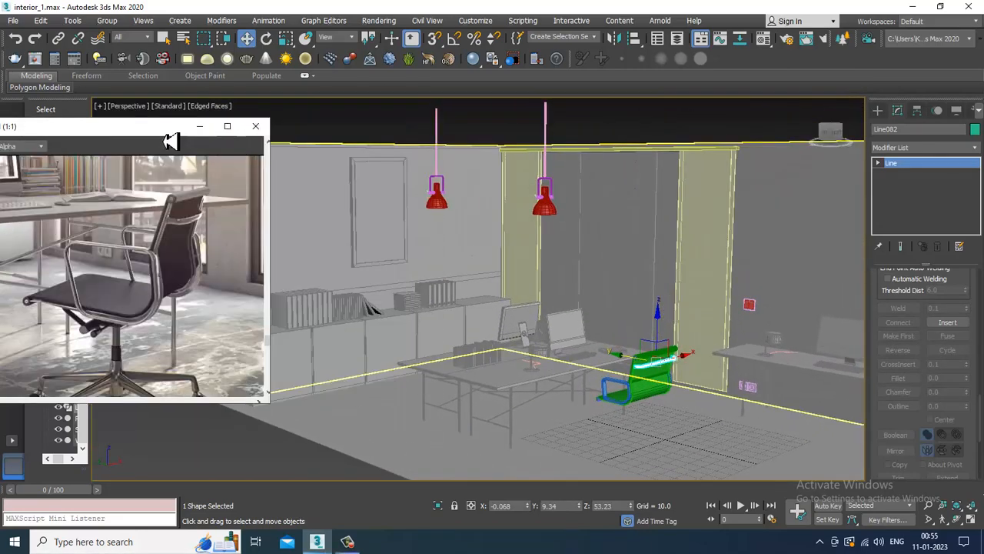
pyautogui.keyDown('alt'); pyautogui.moveTo(663, 350); pyautogui.dragTo(528, 334, button='middle'); pyautogui.keyUp('alt')
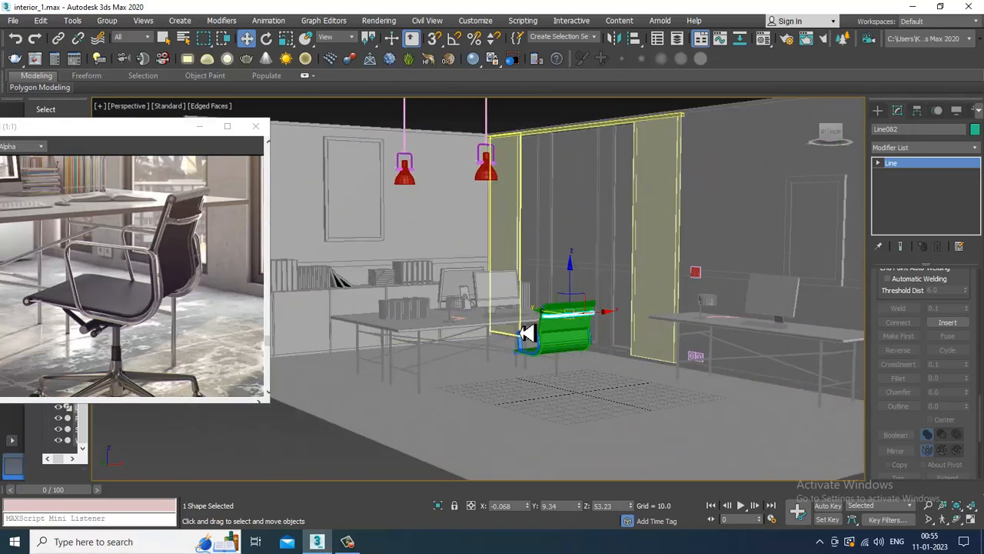
pyautogui.scroll(2, 519, 332)
pyautogui.scroll(-2, 519, 333)
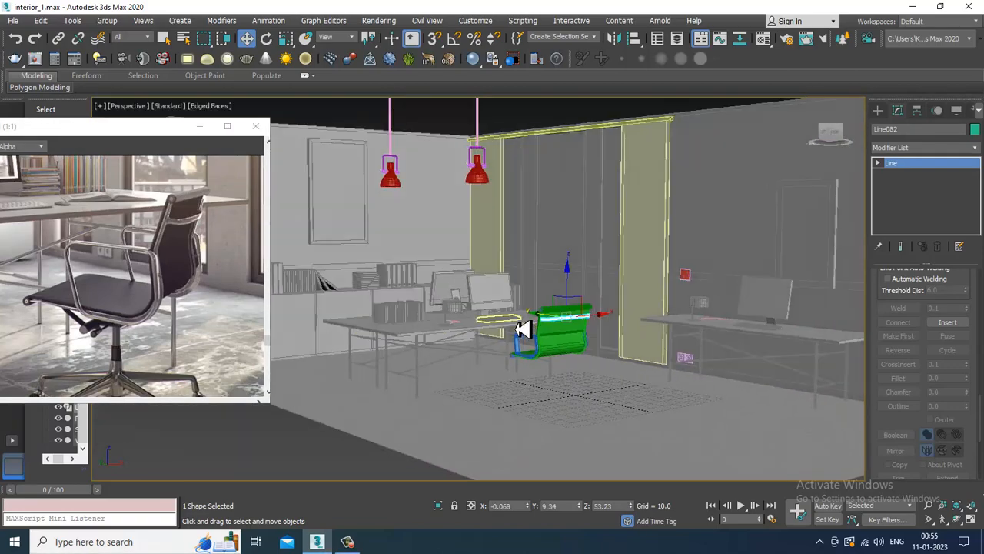
pyautogui.moveTo(513, 325); pyautogui.dragTo(499, 325, button='middle')
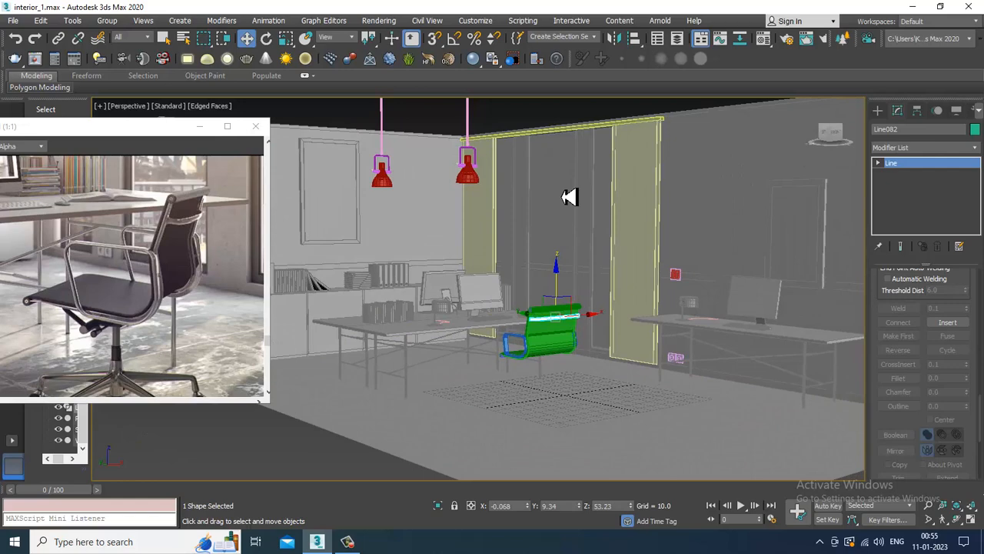
pyautogui.click(549, 120)
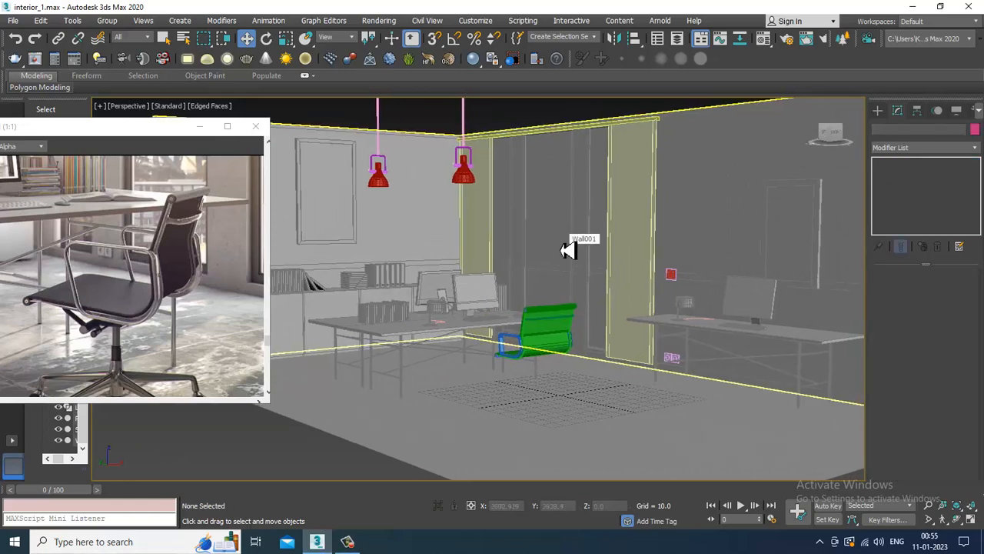